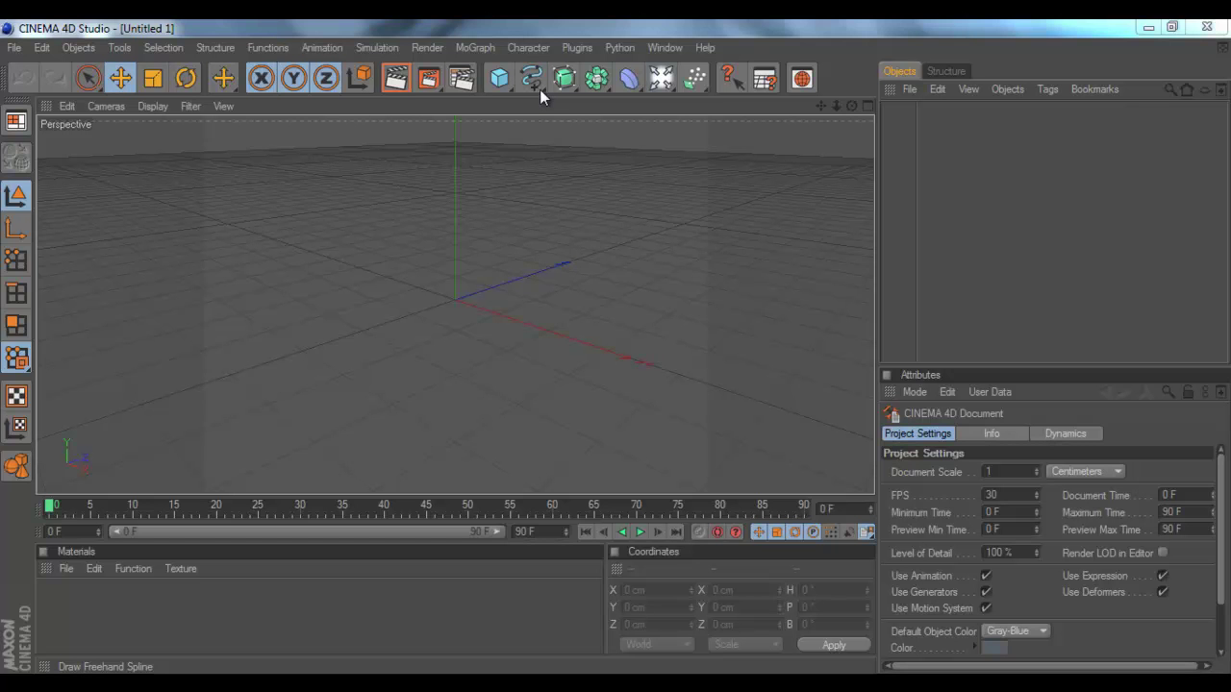
# Step: Add a Text spline object and set its text to "FuZeD Global"
pyautogui.click(539, 89)
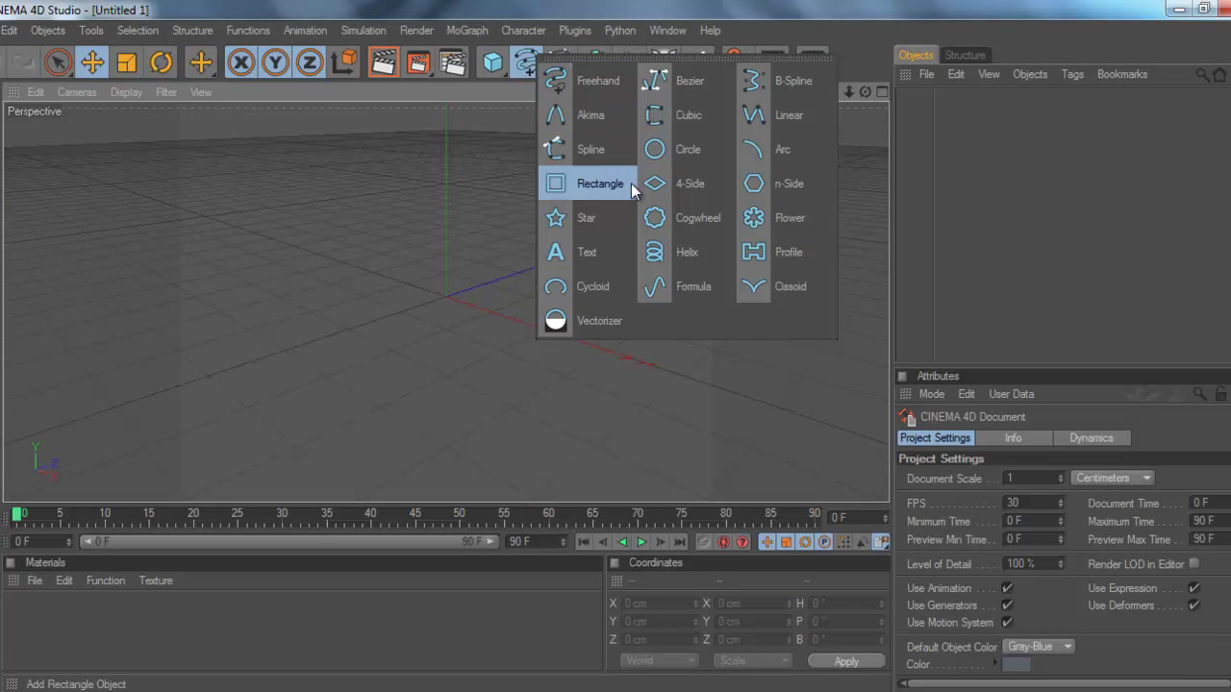
pyautogui.click(602, 262)
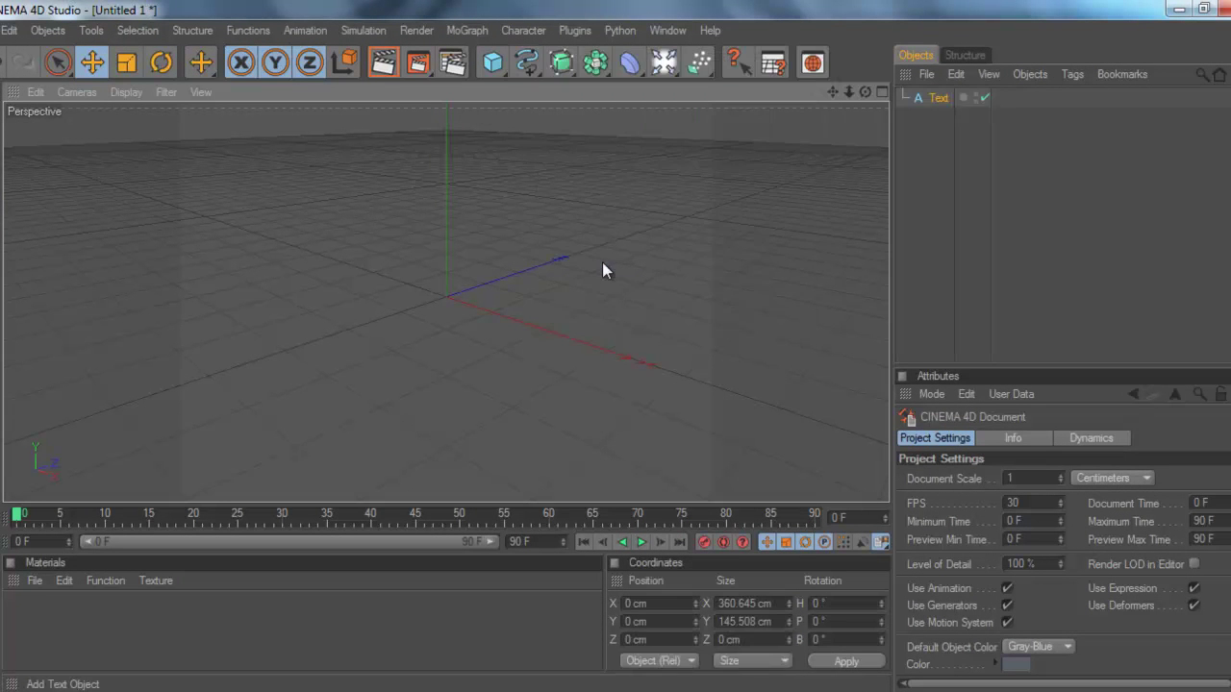
pyautogui.click(992, 509)
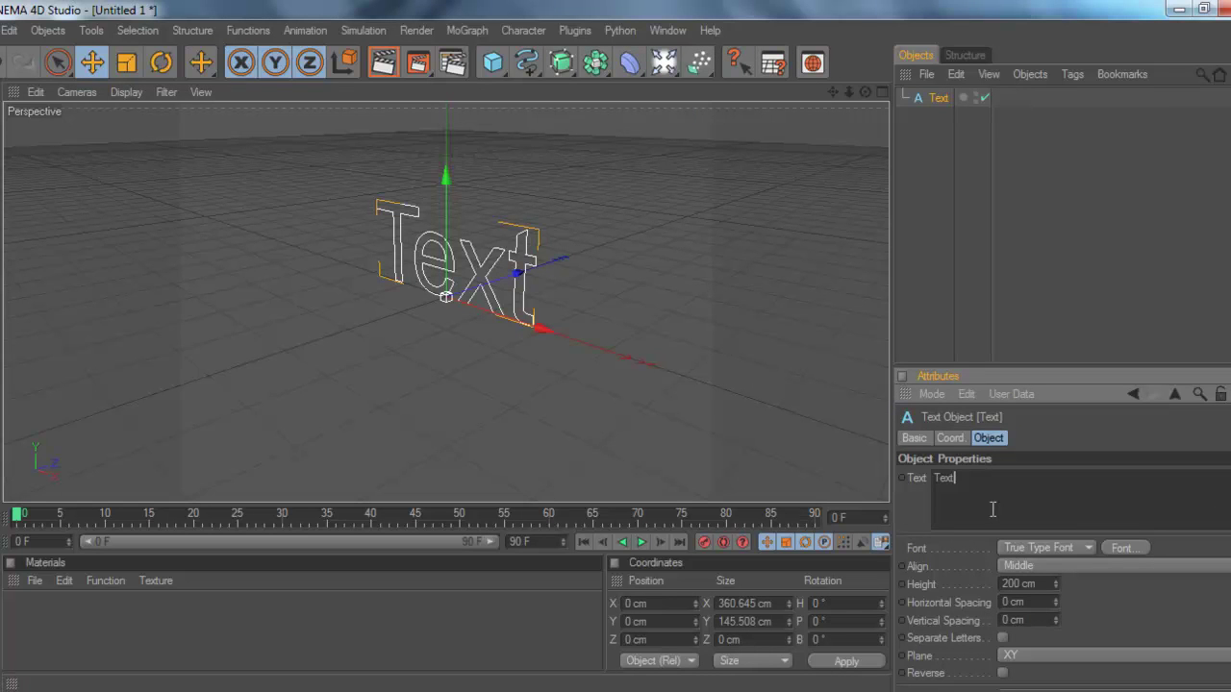
pyautogui.press('BackSpace')
pyautogui.press('BackSpace')
pyautogui.press('BackSpace')
pyautogui.press('BackSpace')
pyautogui.write('FuZe')
pyautogui.write('D')
pyautogui.write(' ga')
pyautogui.write('me')
pyautogui.write('in')
pyautogui.press('BackSpace')
pyautogui.press('BackSpace')
pyautogui.press('BackSpace')
pyautogui.press('BackSpace')
pyautogui.press('BackSpace')
pyautogui.press('BackSpace')
pyautogui.write('Global')
pyautogui.click(1059, 440)
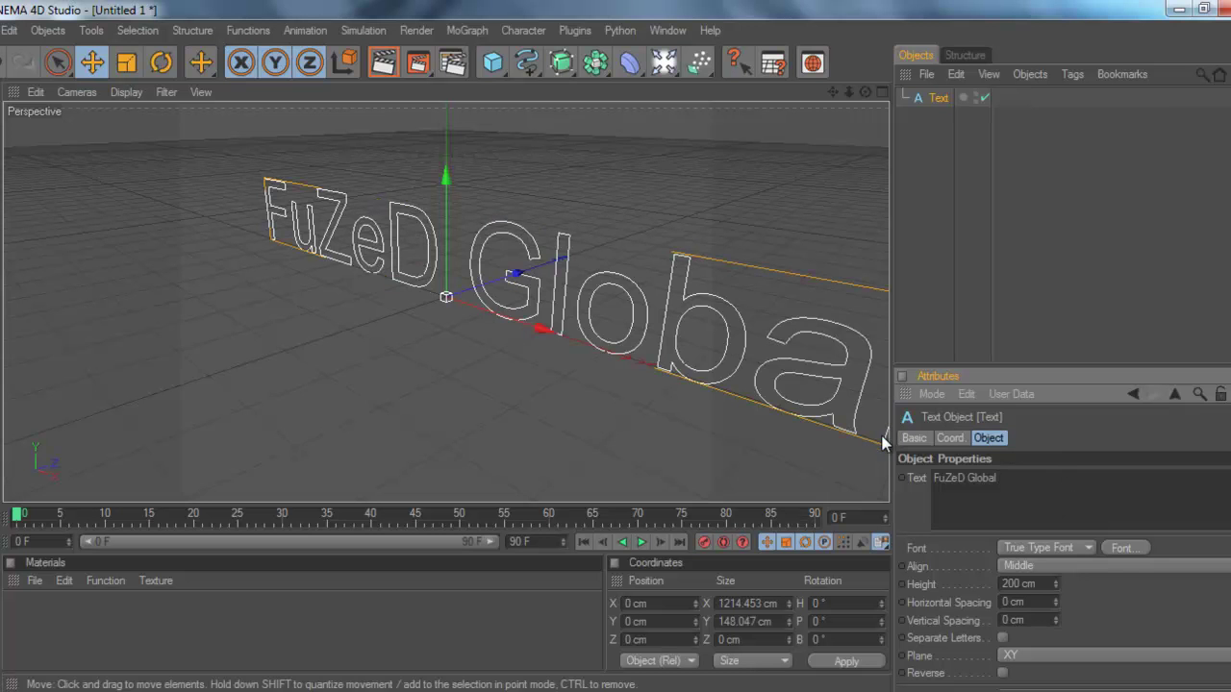
# Step: Change the text spline's font to Xirod in the Regular style
pyautogui.moveTo(864, 91); pyautogui.dragTo(612, 347)
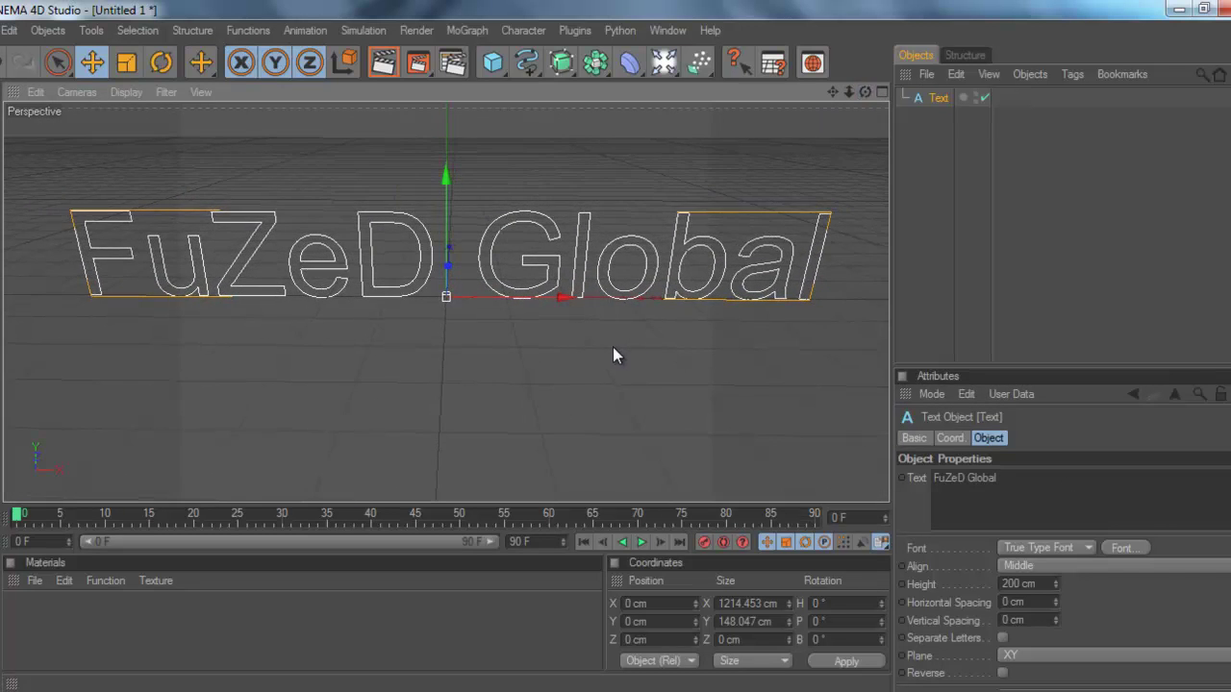
pyautogui.click(1130, 546)
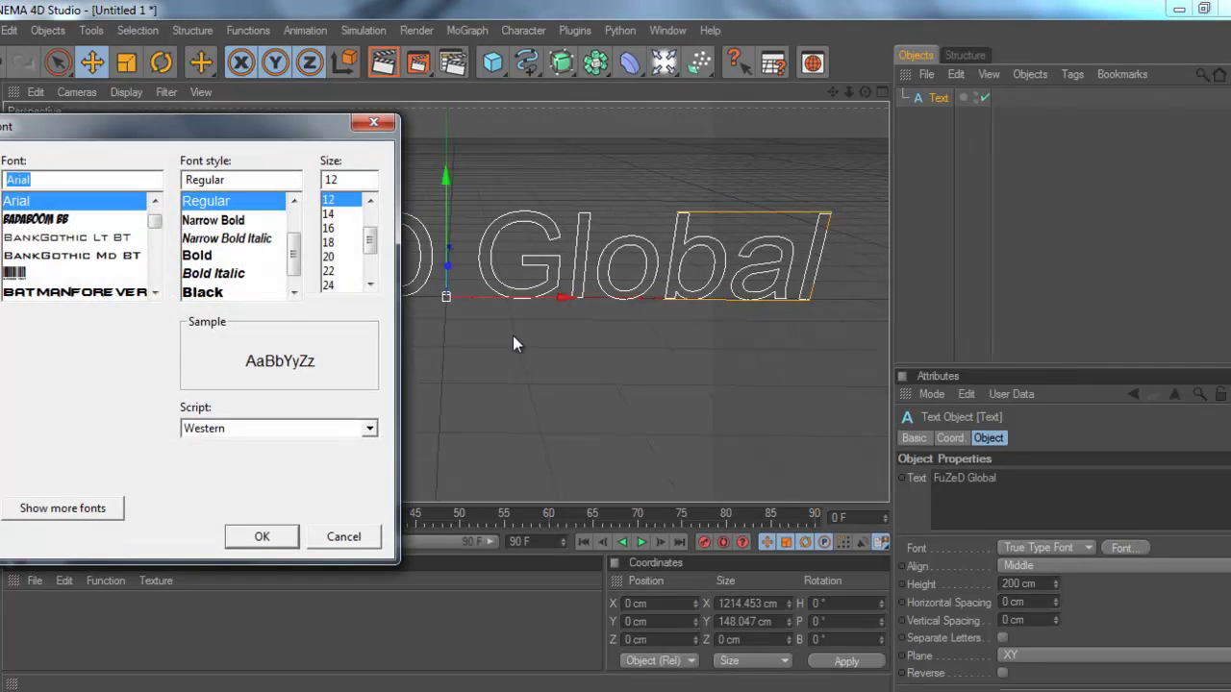
pyautogui.moveTo(156, 222); pyautogui.dragTo(77, 297)
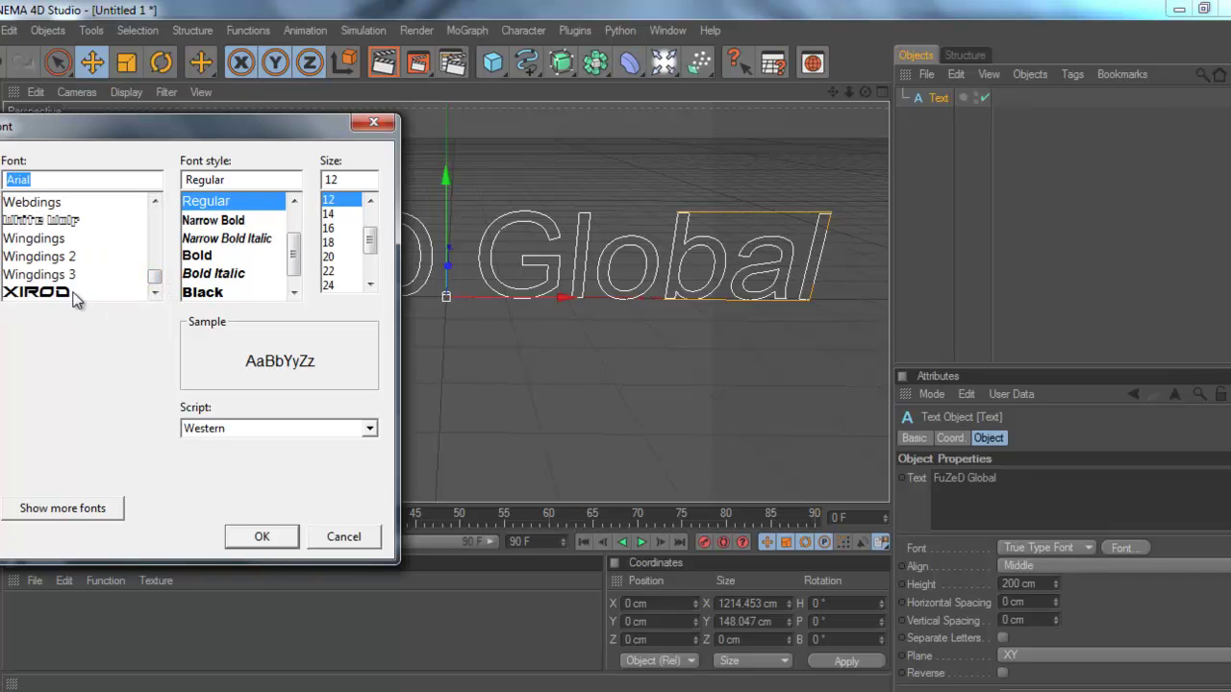
pyautogui.click(75, 299)
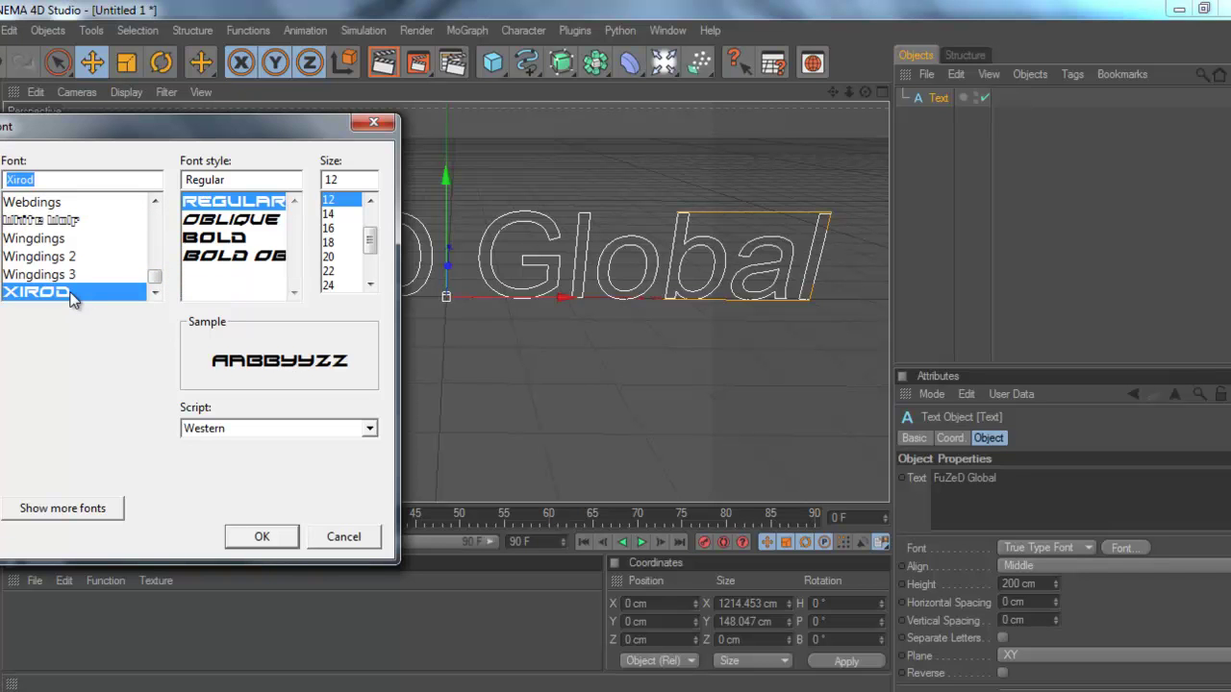
pyautogui.click(273, 542)
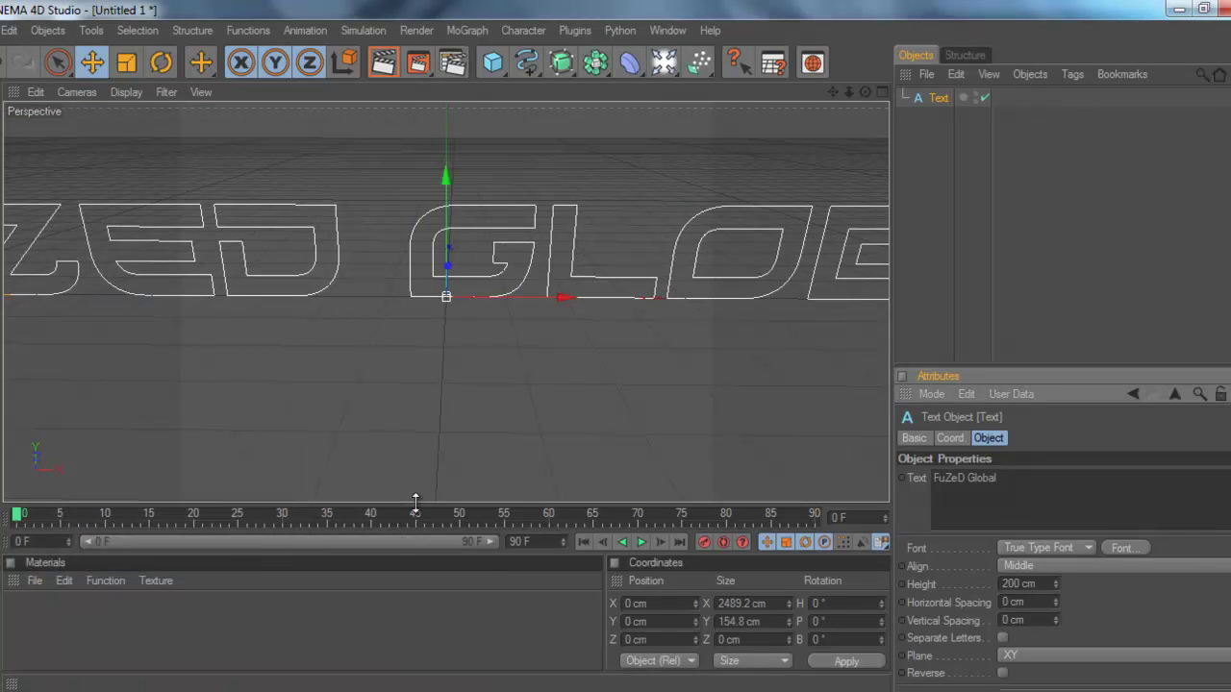
# Step: Render the active view to preview the whole text, and reduce the text height to 147 cm
pyautogui.click(849, 97)
pyautogui.moveTo(850, 99); pyautogui.dragTo(615, 347)
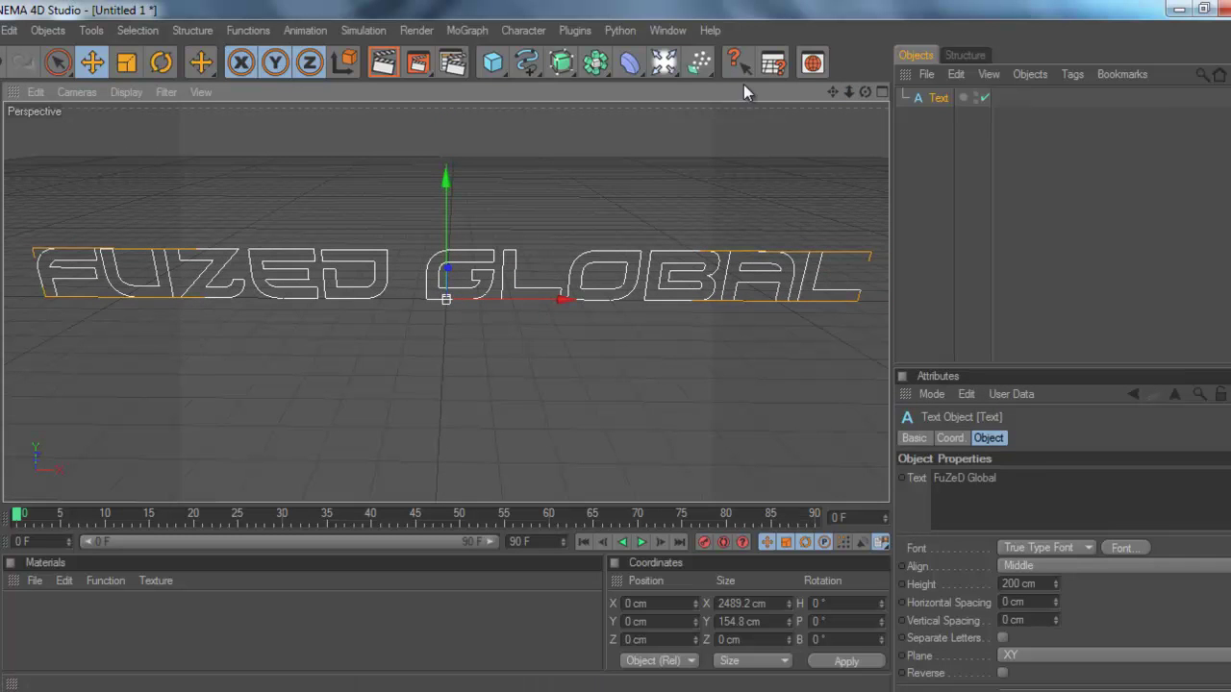
pyautogui.click(378, 73)
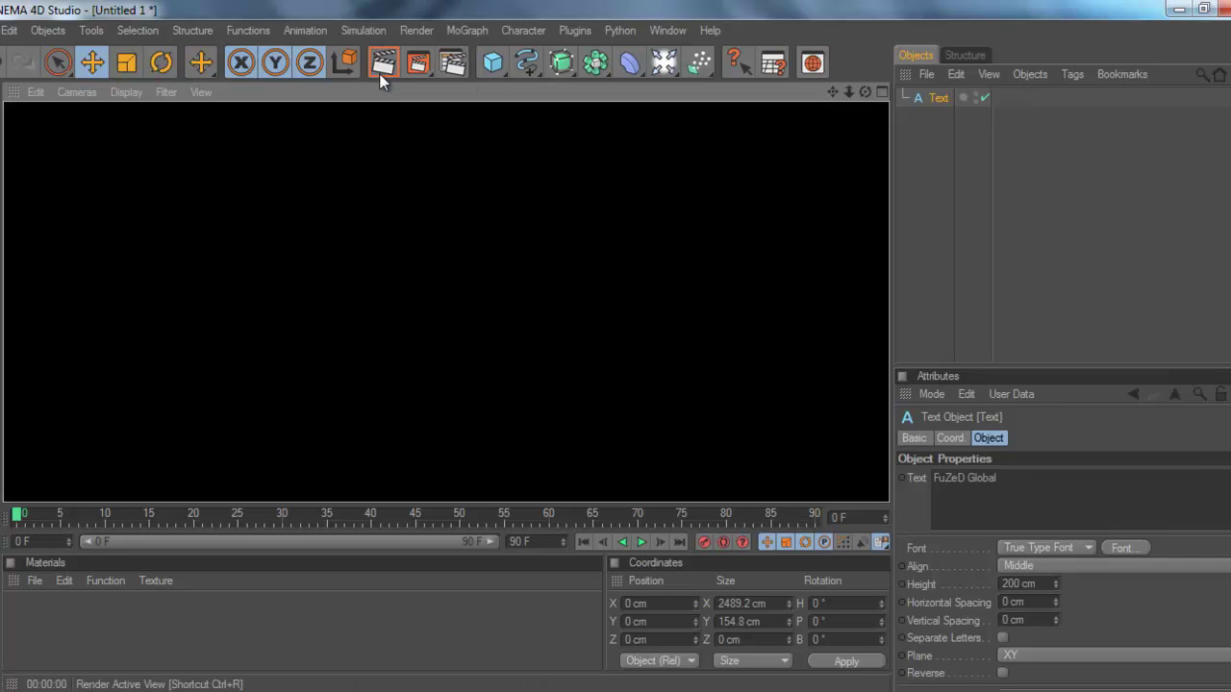
pyautogui.moveTo(610, 354); pyautogui.dragTo(613, 349)
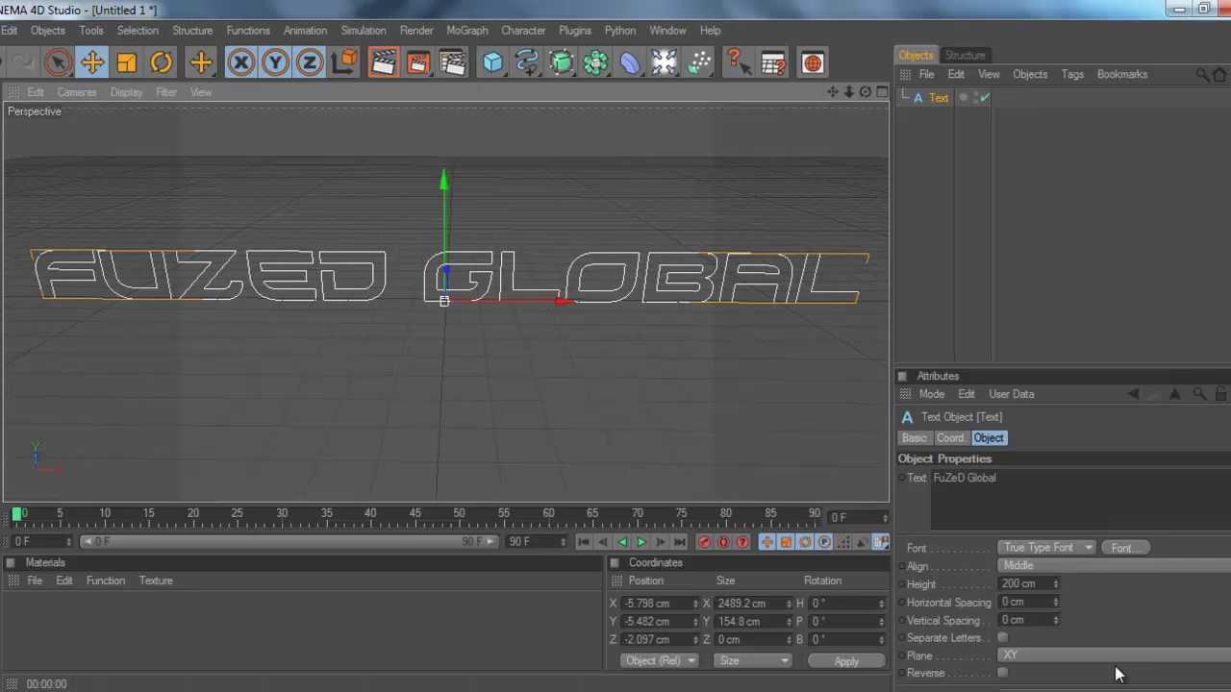
pyautogui.moveTo(1056, 585); pyautogui.dragTo(1058, 588)
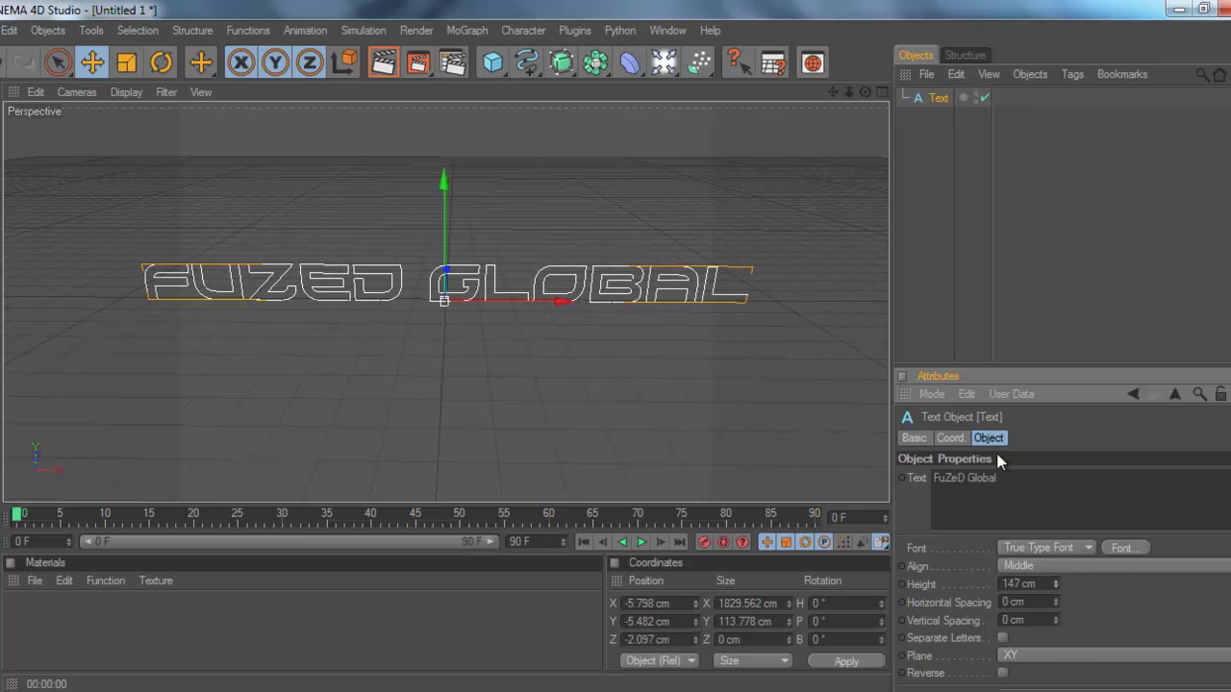
pyautogui.click(922, 148)
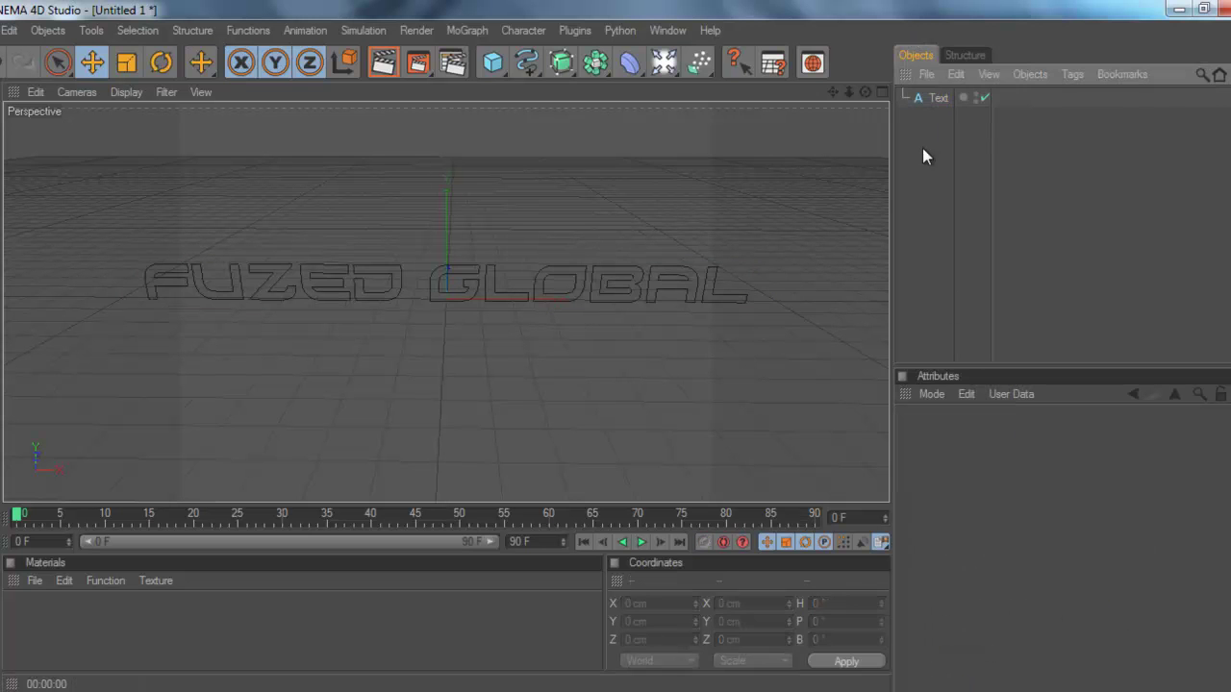
# Step: Add an Extrude NURBS object and make the Text spline its child
pyautogui.moveTo(575, 84); pyautogui.dragTo(764, 86)
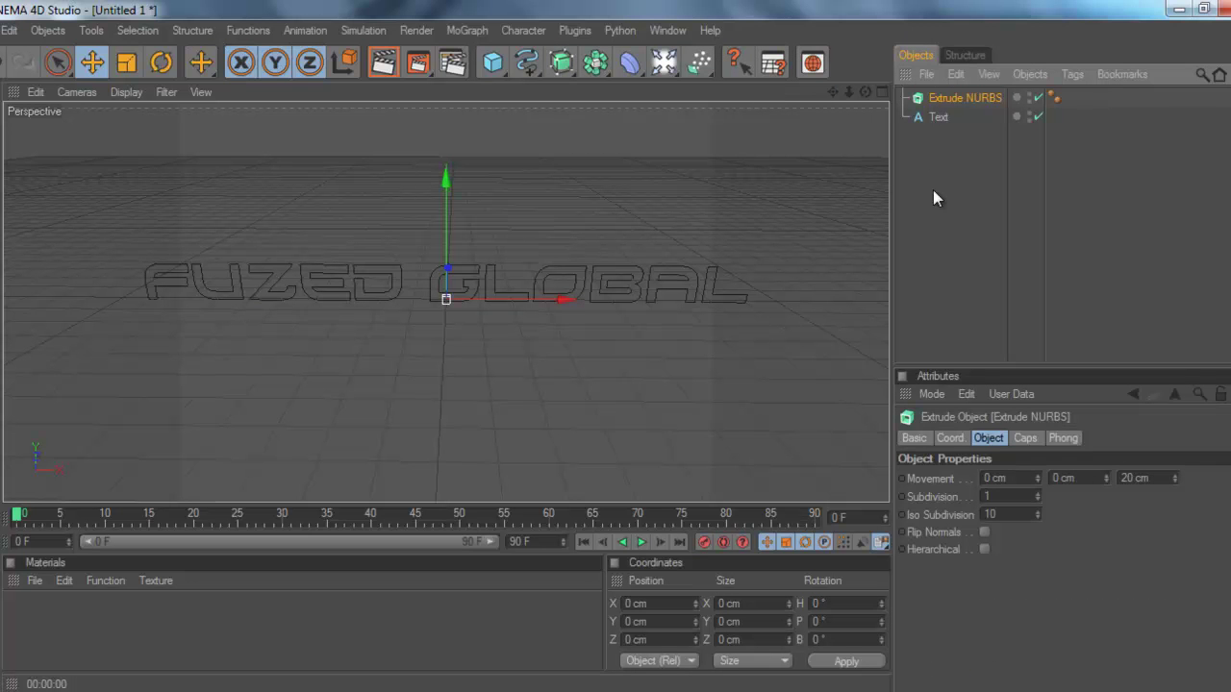
pyautogui.click(941, 116)
pyautogui.moveTo(950, 96); pyautogui.dragTo(950, 98)
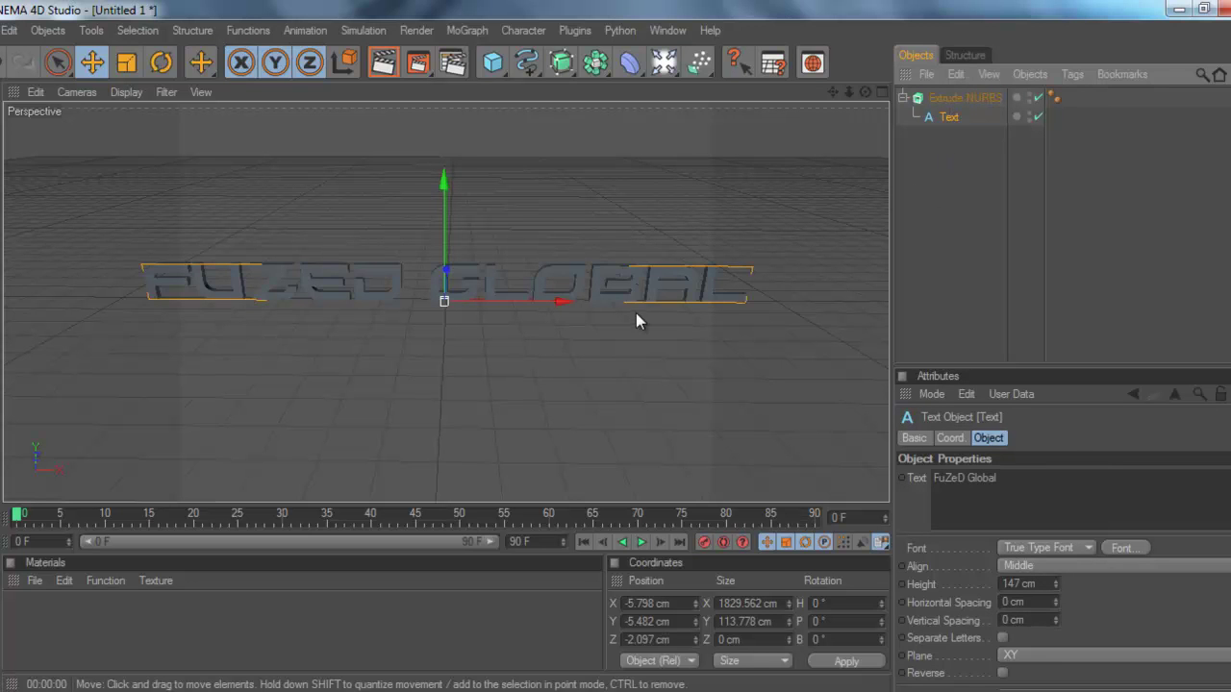
pyautogui.click(653, 291)
pyautogui.click(671, 363)
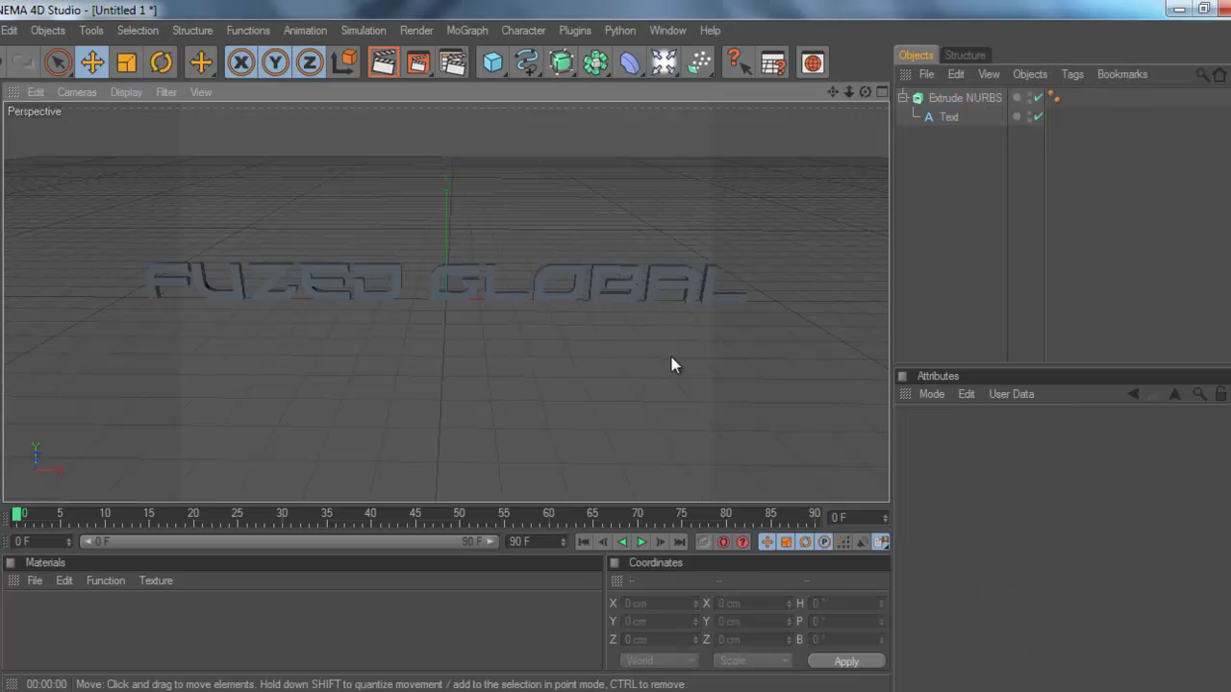
# Step: Set the Extrude NURBS movement along the depth axis to 138 cm
pyautogui.click(656, 291)
pyautogui.click(964, 100)
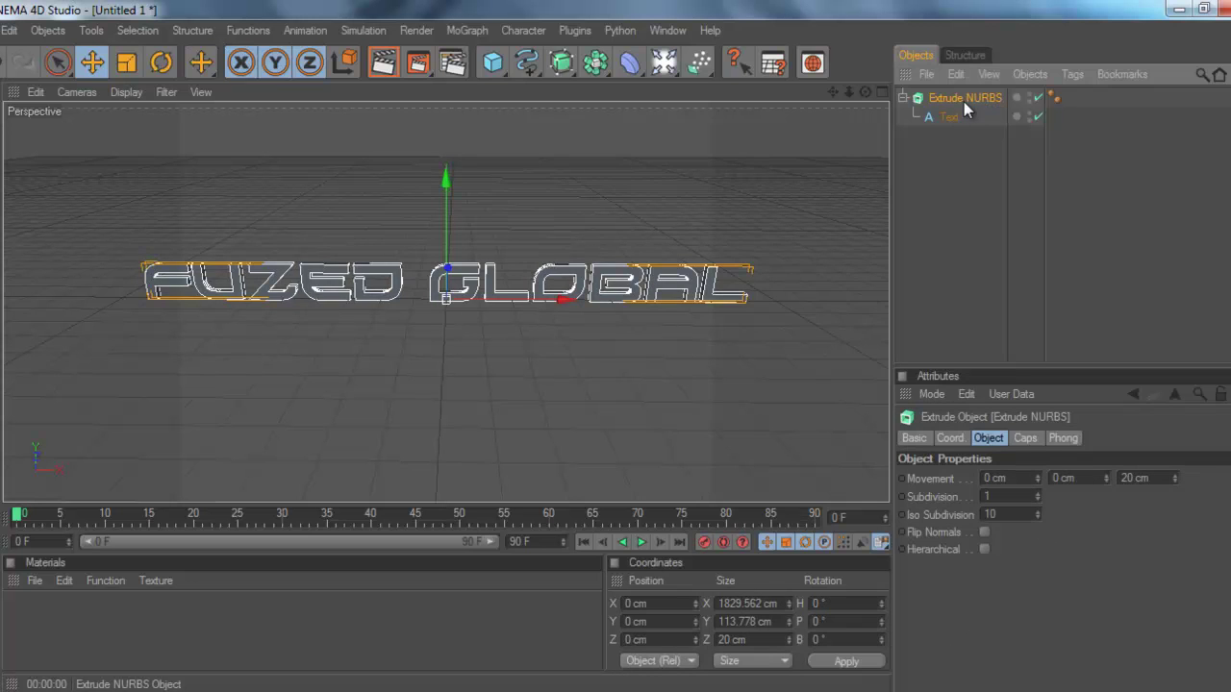
pyautogui.click(902, 99)
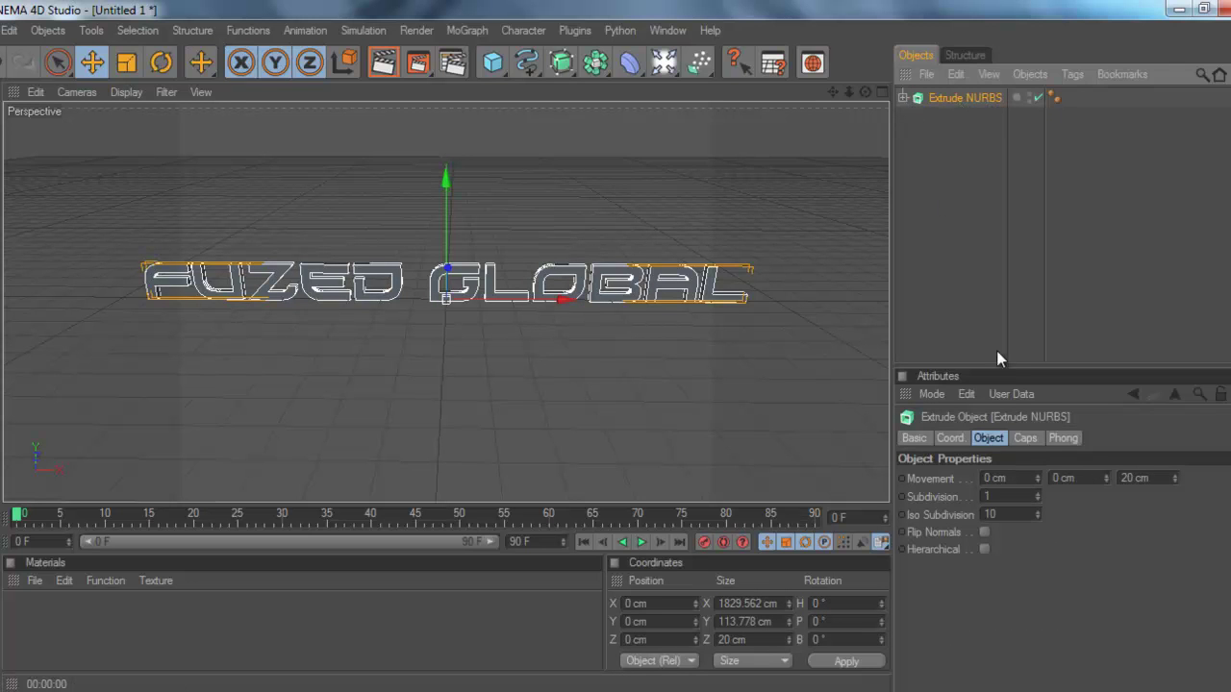
pyautogui.click(1021, 438)
pyautogui.click(991, 438)
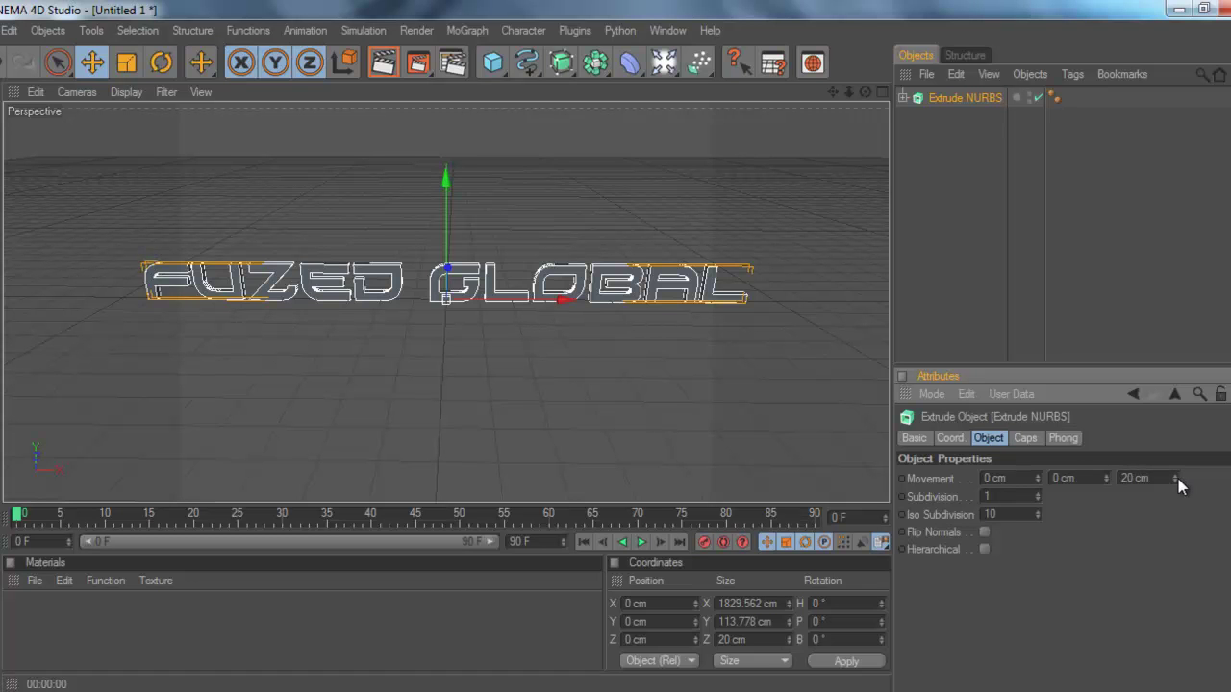
pyautogui.moveTo(1170, 476)
pyautogui.mouseDown()
pyautogui.moveTo(1177, 467)
pyautogui.moveTo(1121, 625)
pyautogui.moveTo(1184, 462)
pyautogui.moveTo(1172, 500)
pyautogui.moveTo(1175, 476)
pyautogui.mouseUp()
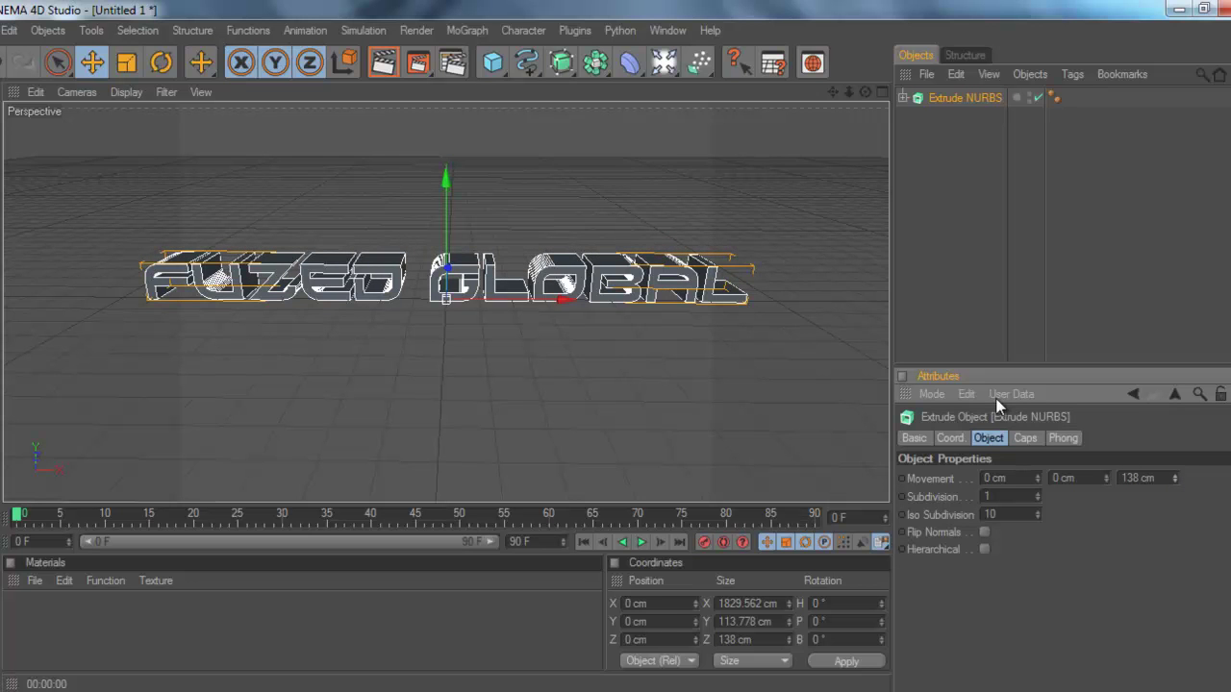
# Step: Try Fillet Cap for both the start and end caps of the Extrude NURBS
pyautogui.click(952, 439)
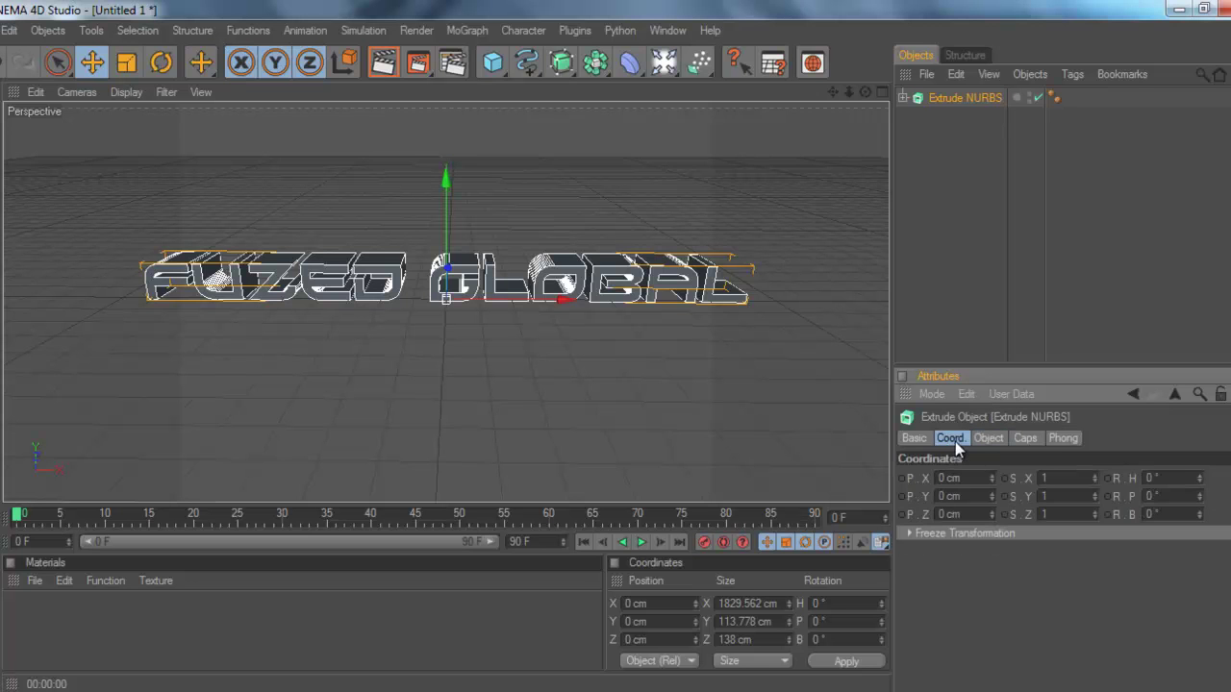
pyautogui.click(914, 438)
pyautogui.click(1035, 440)
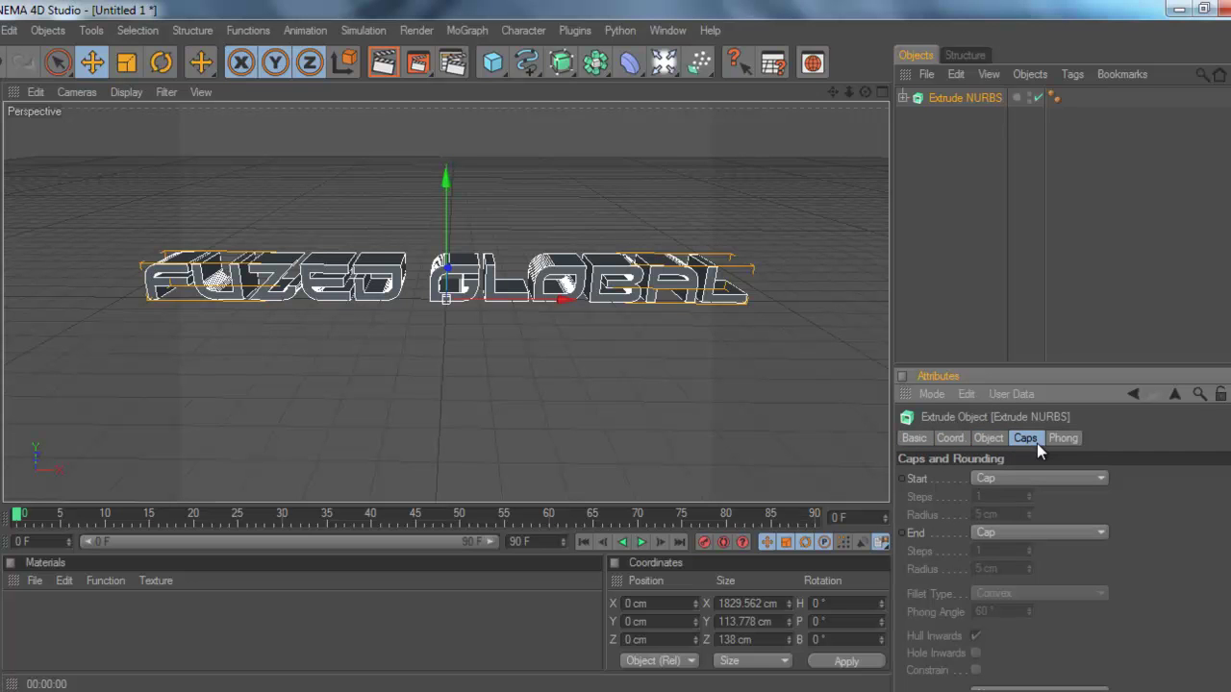
pyautogui.click(1086, 479)
pyautogui.click(1034, 556)
pyautogui.click(1083, 534)
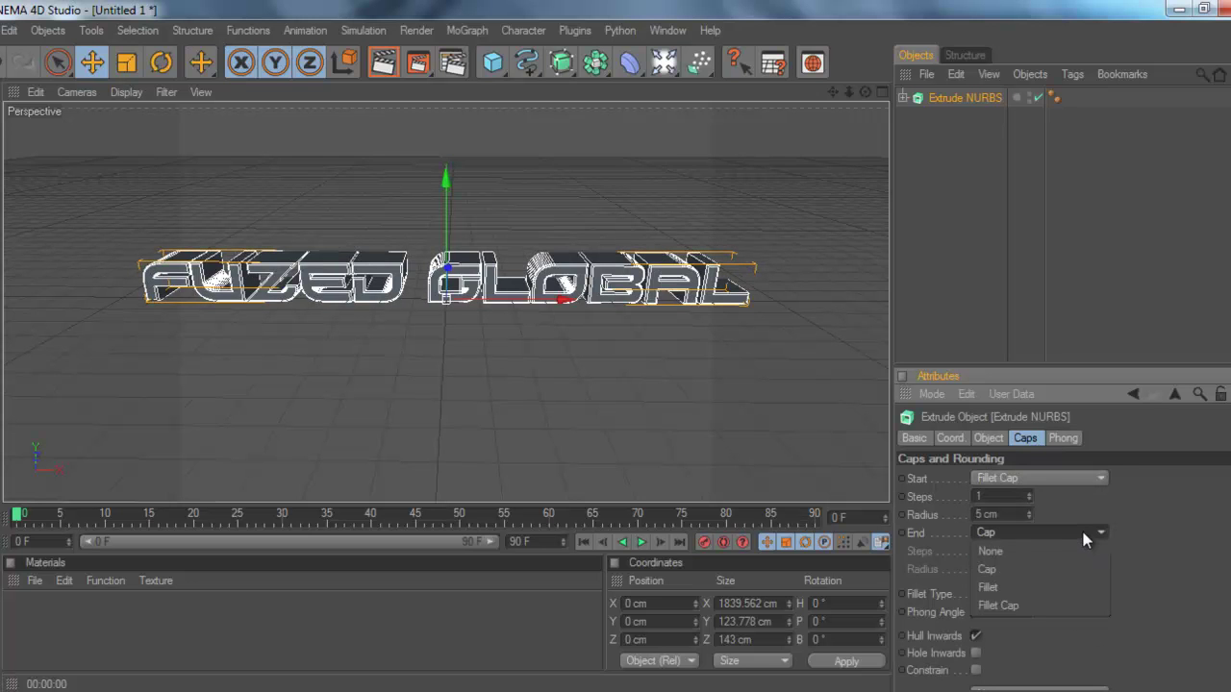
pyautogui.click(1031, 608)
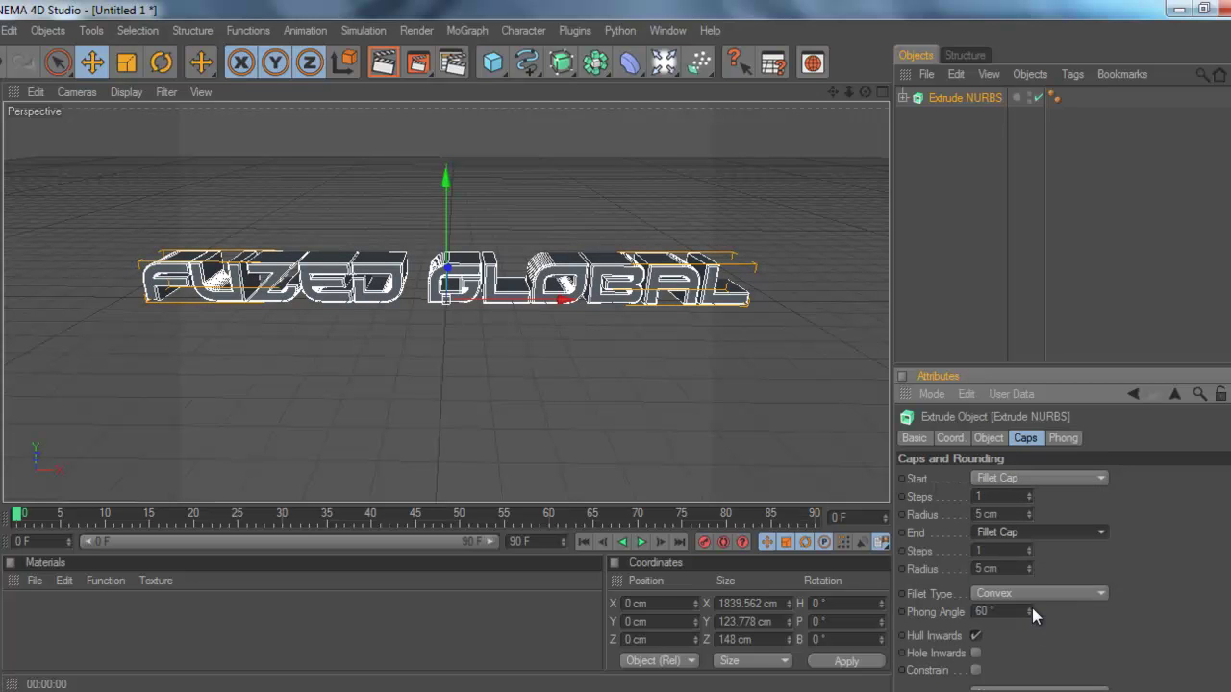
# Step: Return the end and start caps of the Extrude NURBS to plain Cap
pyautogui.click(1102, 527)
pyautogui.click(1072, 568)
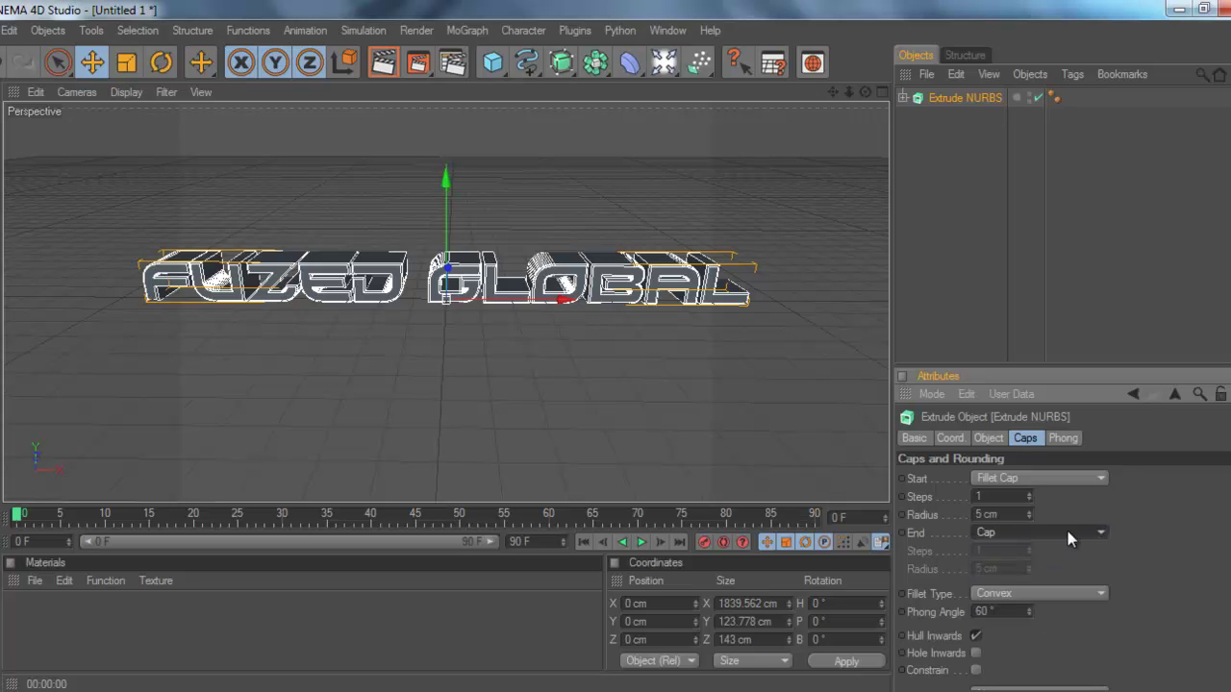
pyautogui.click(1081, 479)
pyautogui.click(1056, 515)
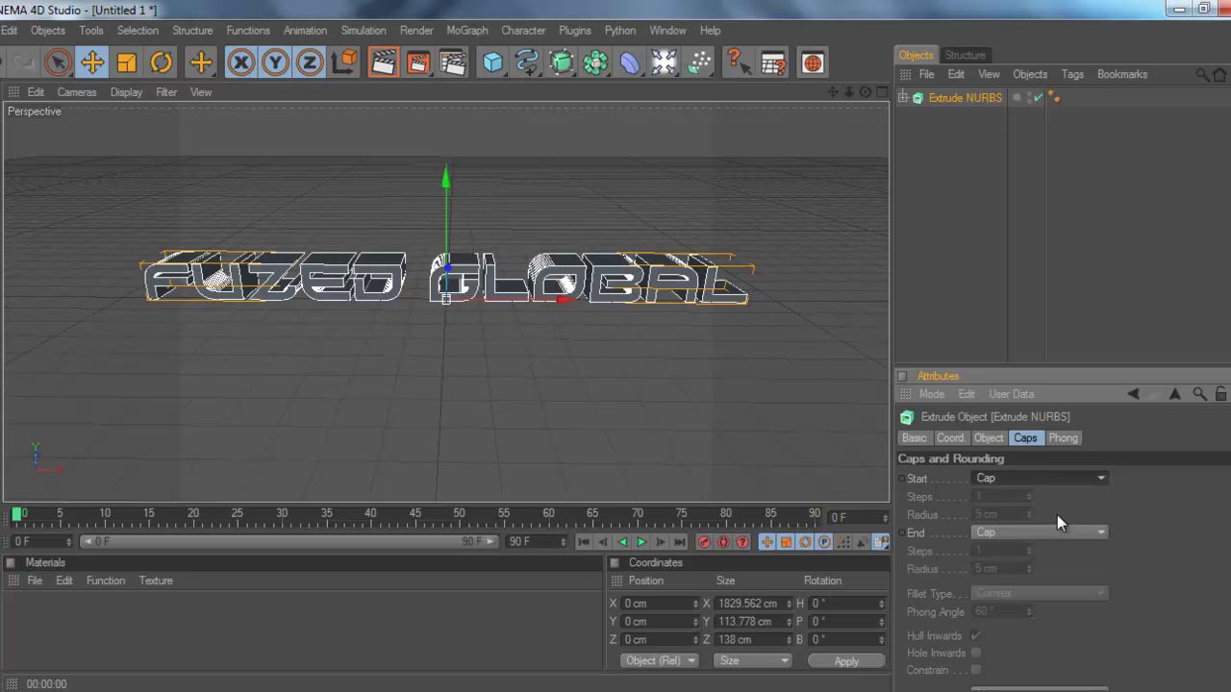
# Step: Duplicate the Extrude NURBS object by copying and pasting it
pyautogui.click(954, 74)
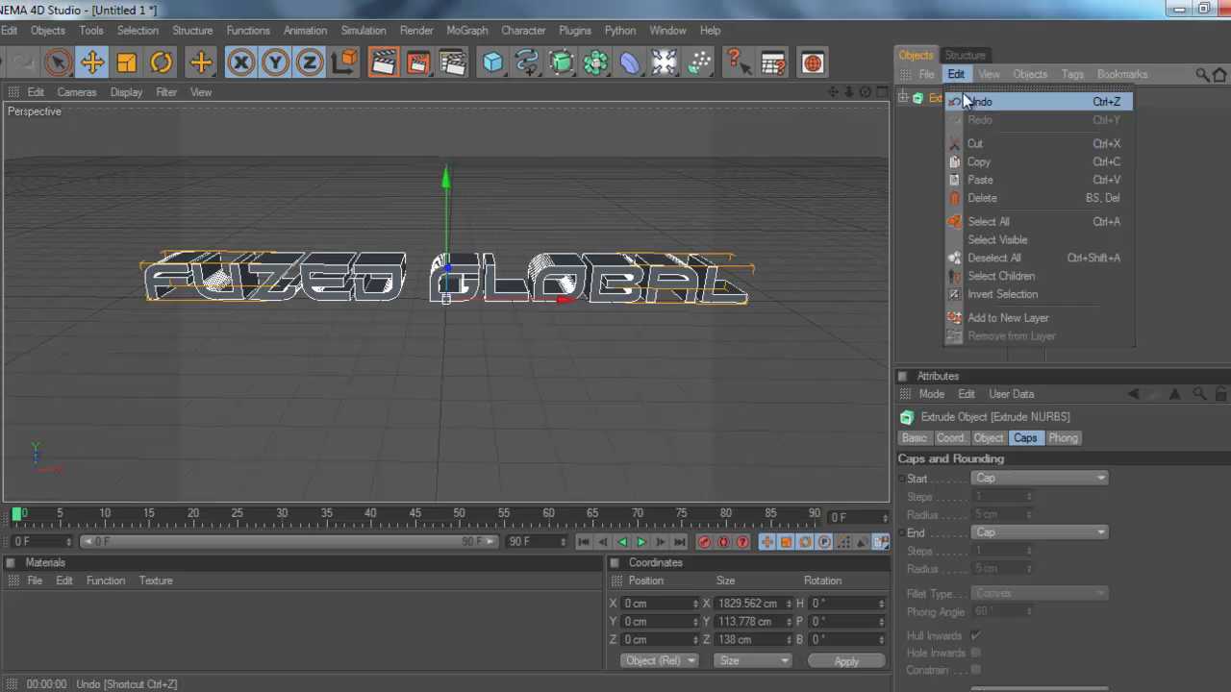
pyautogui.click(933, 209)
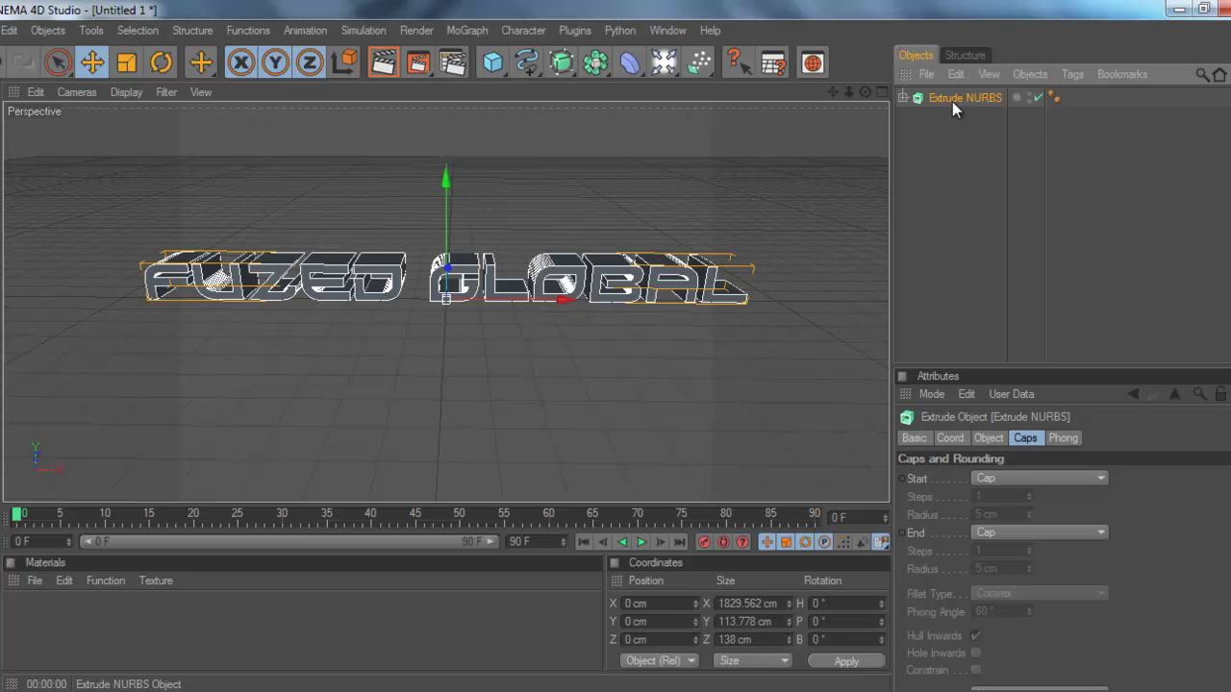
pyautogui.hotkey('ctrl', 'c')
pyautogui.hotkey('ctrl', 'v')
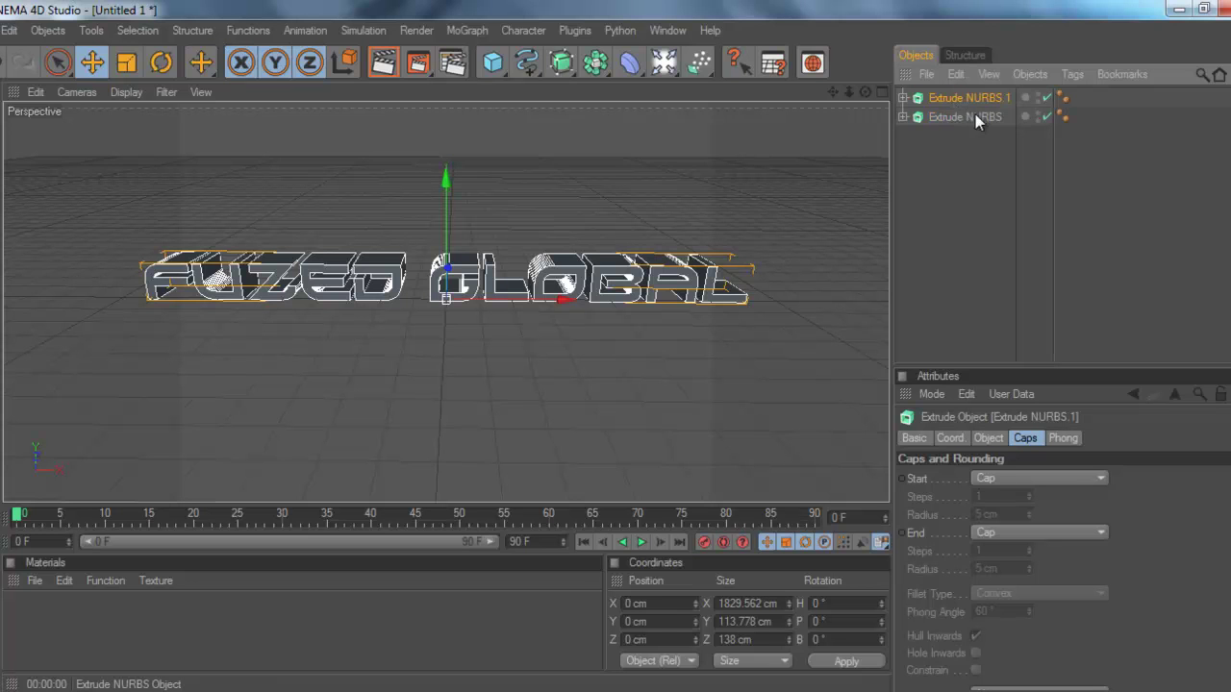
# Step: Set both the start and end caps of the duplicated Extrude NURBS to Fillet Cap
pyautogui.click(979, 140)
pyautogui.click(971, 104)
pyautogui.click(1078, 477)
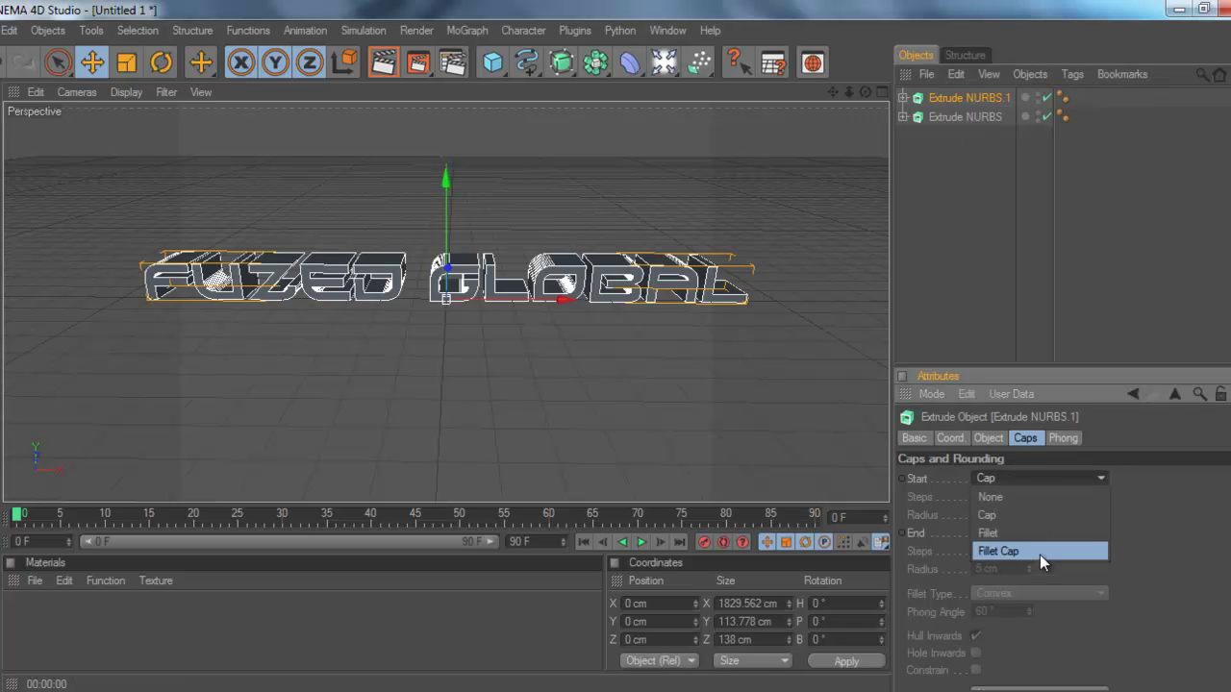
pyautogui.click(1039, 554)
pyautogui.click(1058, 532)
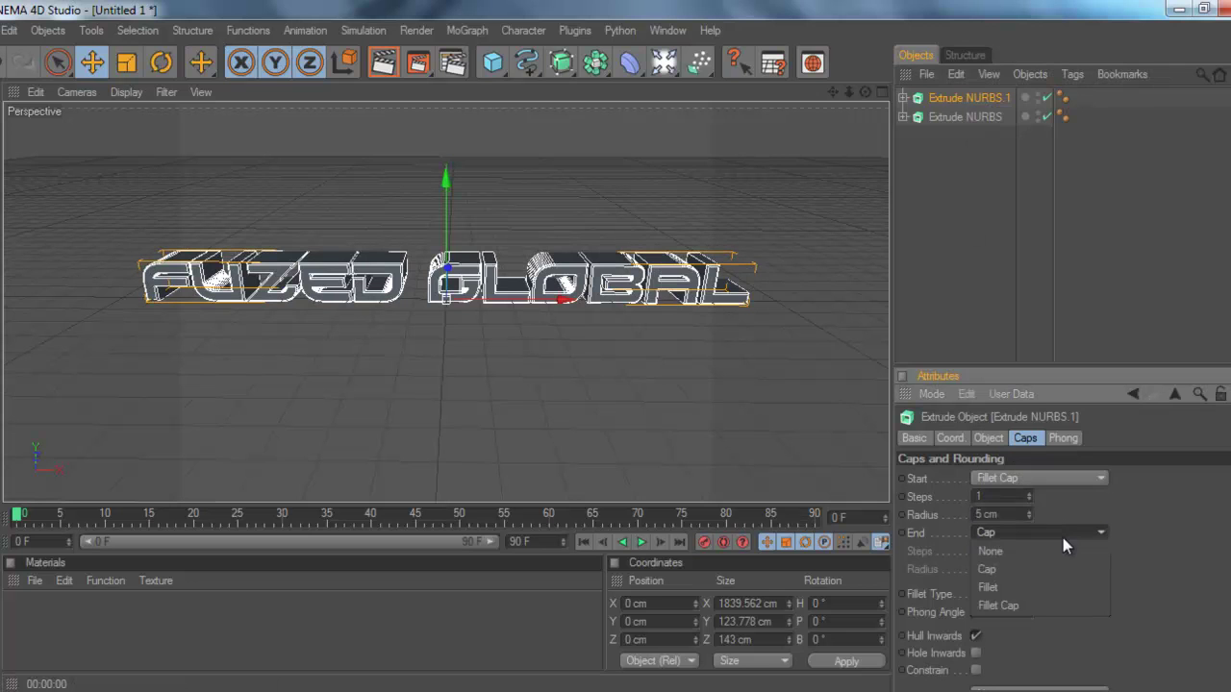
pyautogui.click(1028, 607)
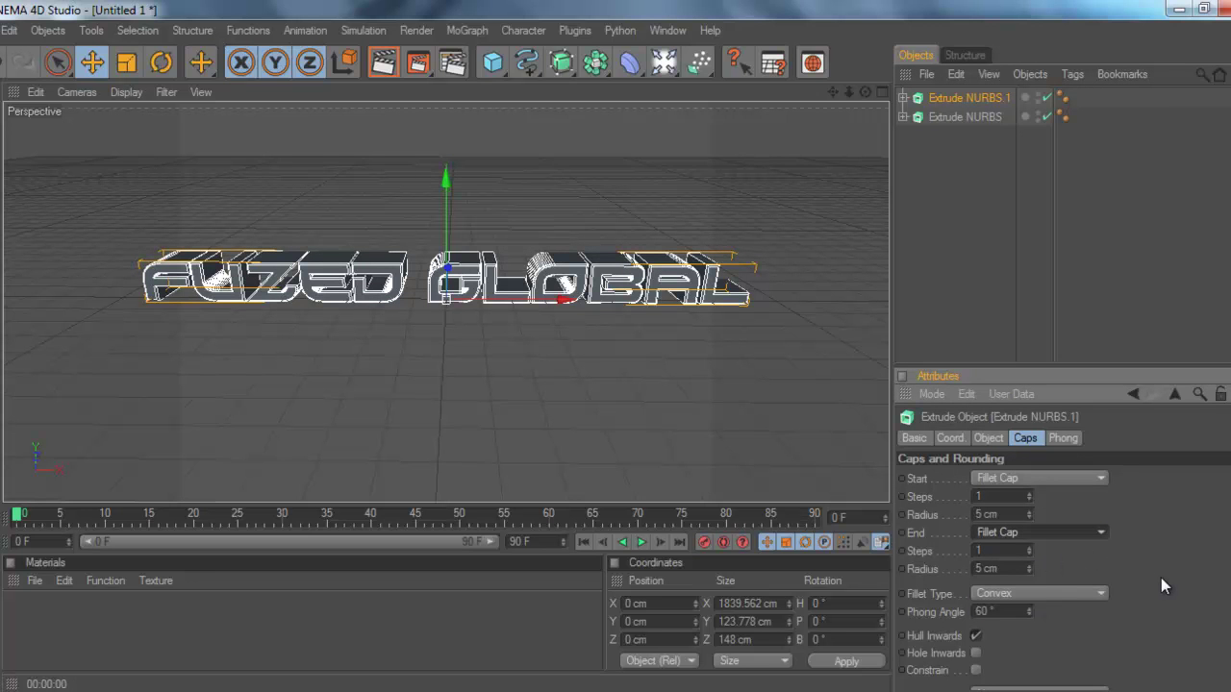
# Step: Set the start and end fillet radius of the duplicated Extrude NURBS to 10 cm each and deselect the object
pyautogui.click(985, 511)
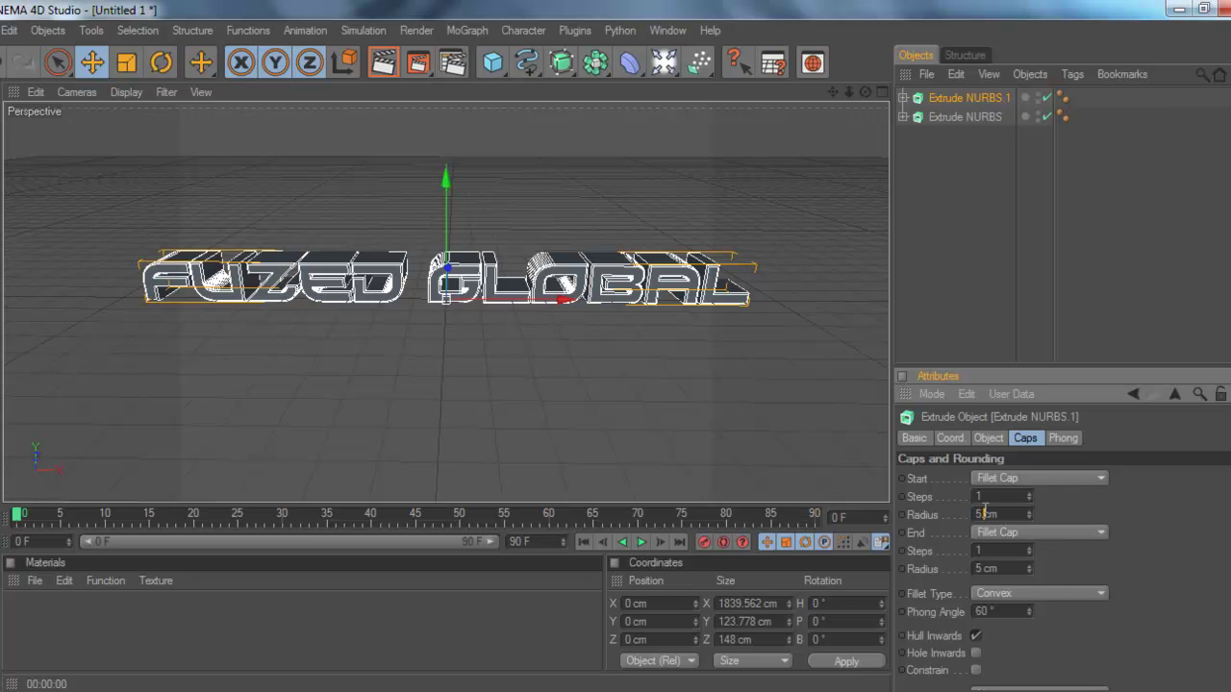
pyautogui.press('BackSpace')
pyautogui.write('10')
pyautogui.press('Return')
pyautogui.click(981, 568)
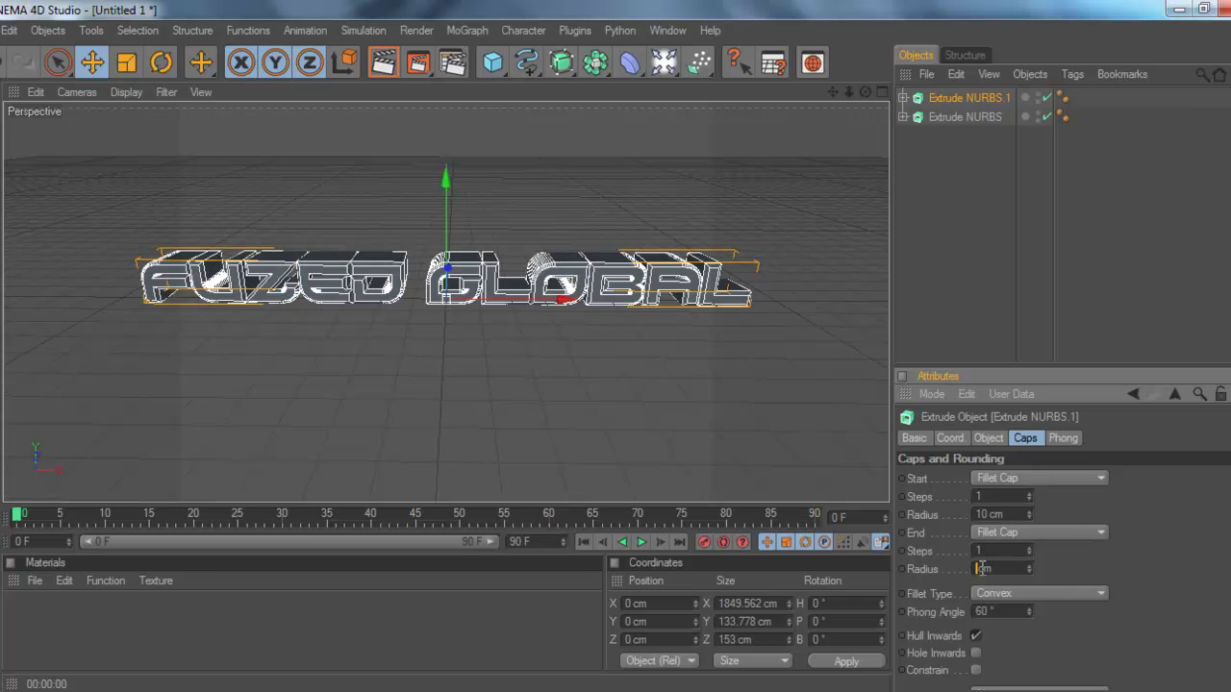
pyautogui.write('10')
pyautogui.press('Return')
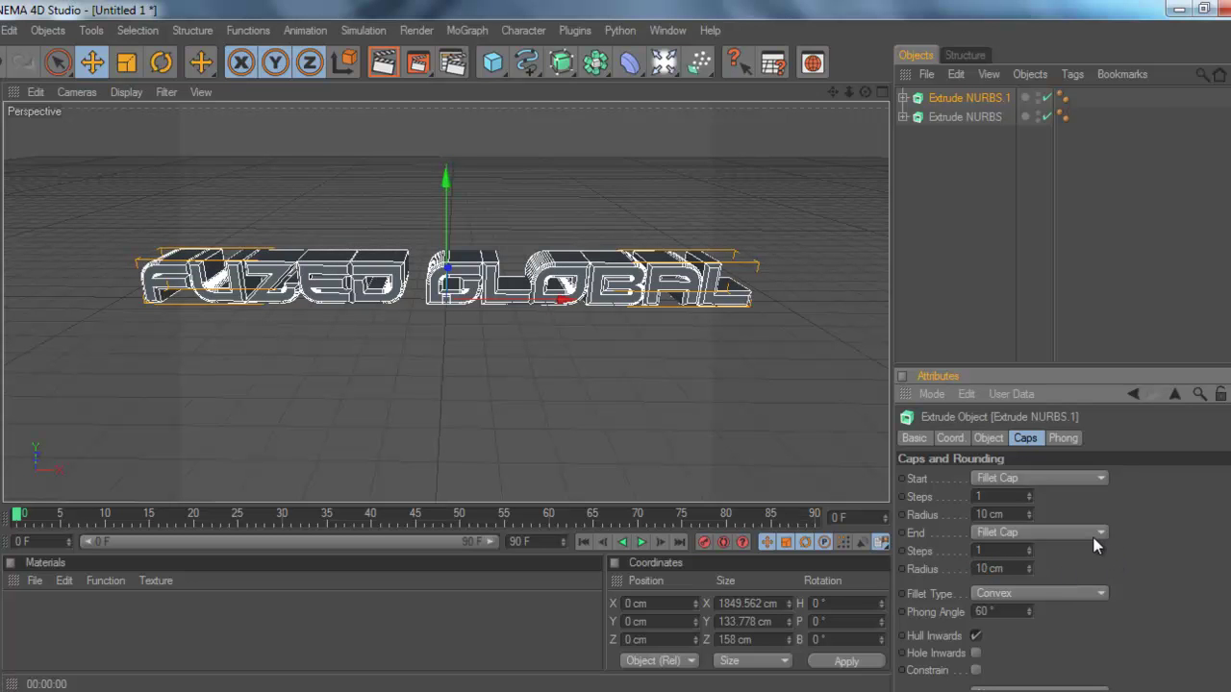
pyautogui.moveTo(867, 90); pyautogui.dragTo(615, 351)
pyautogui.click(1045, 277)
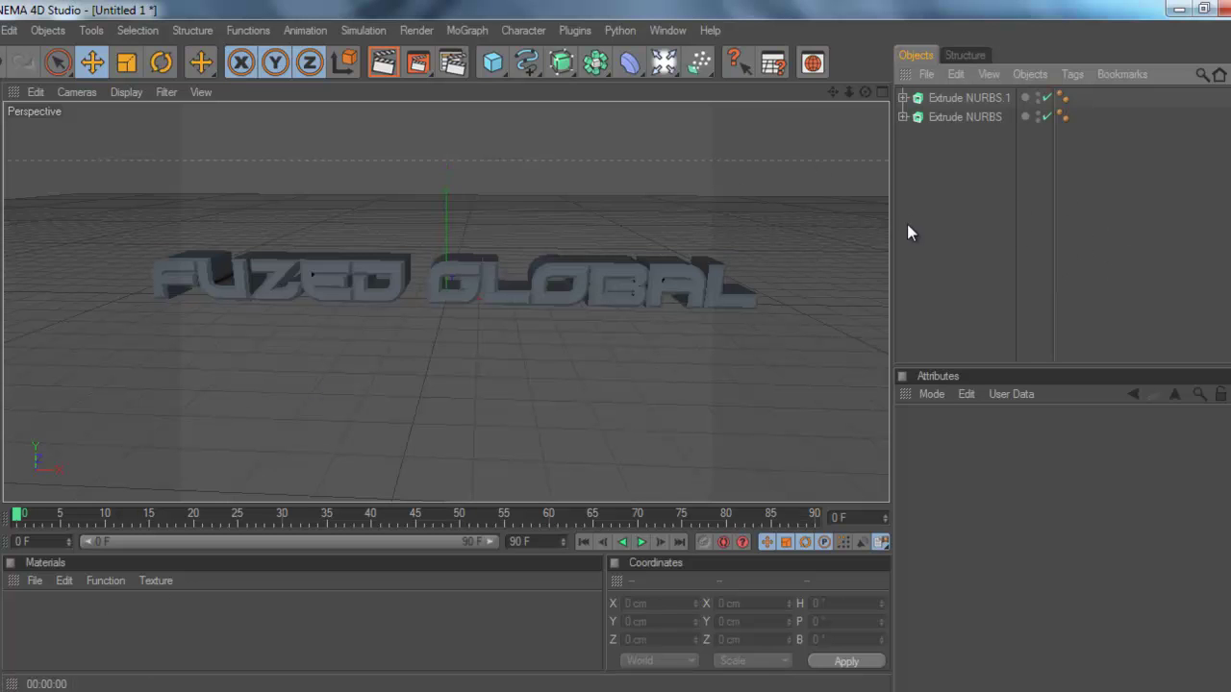
# Step: Create a new material and set its colour to blue with RGB 6, 135, 167
pyautogui.doubleClick(29, 601)
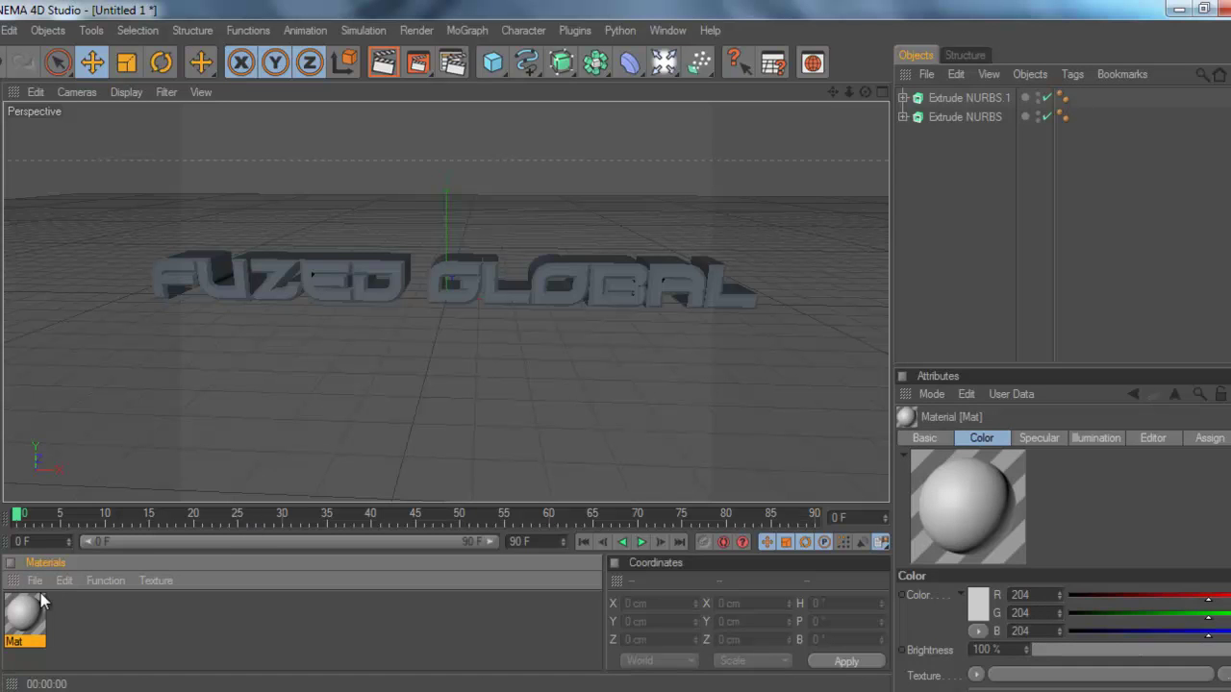
pyautogui.rightClick(41, 601)
pyautogui.click(67, 655)
pyautogui.doubleClick(25, 613)
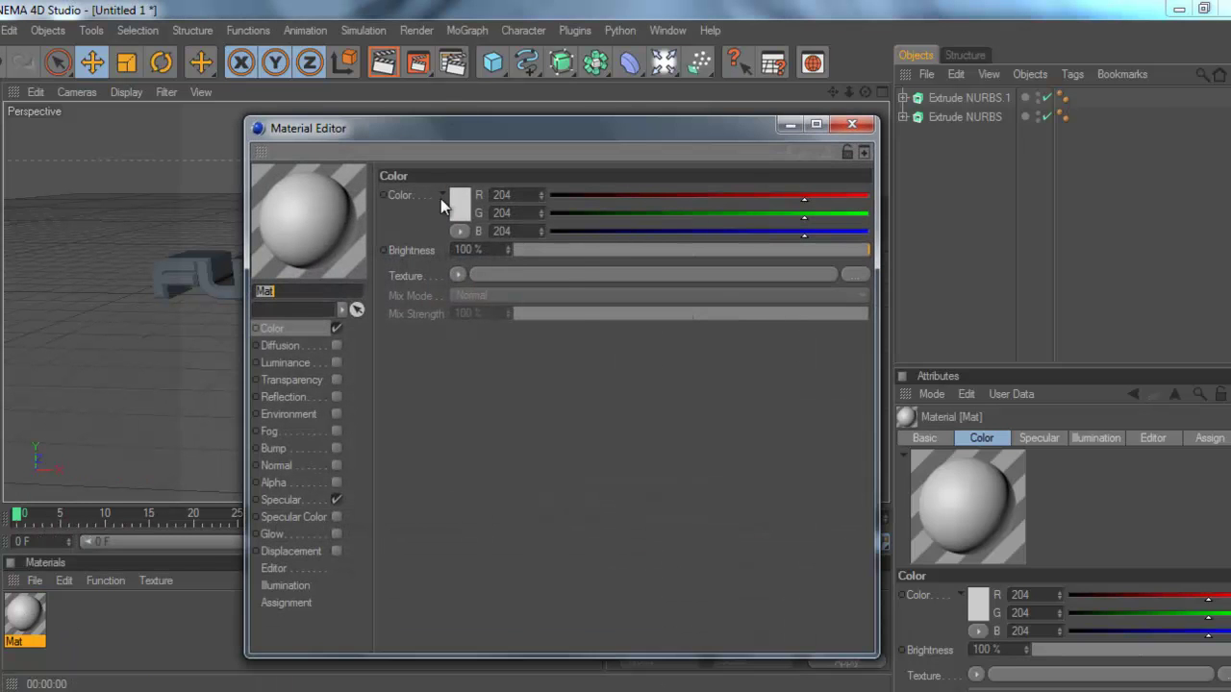
pyautogui.click(453, 196)
pyautogui.moveTo(371, 147); pyautogui.dragTo(438, 192)
pyautogui.moveTo(421, 126); pyautogui.dragTo(501, 129)
pyautogui.click(456, 170)
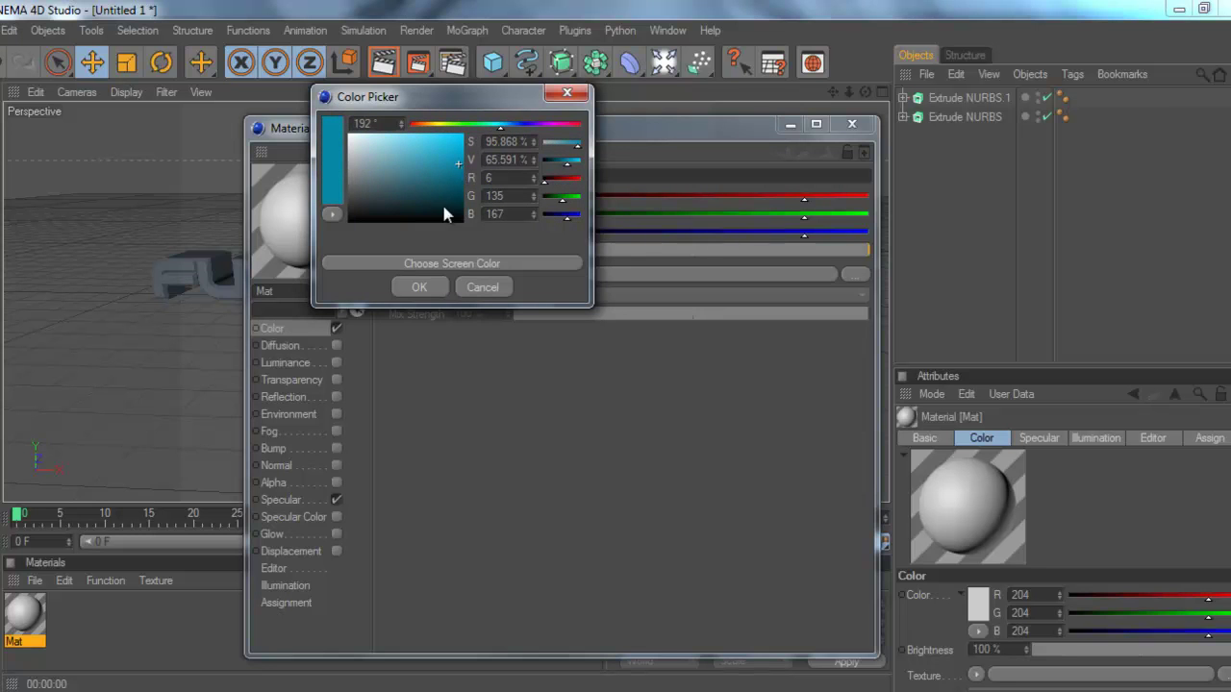
pyautogui.click(419, 287)
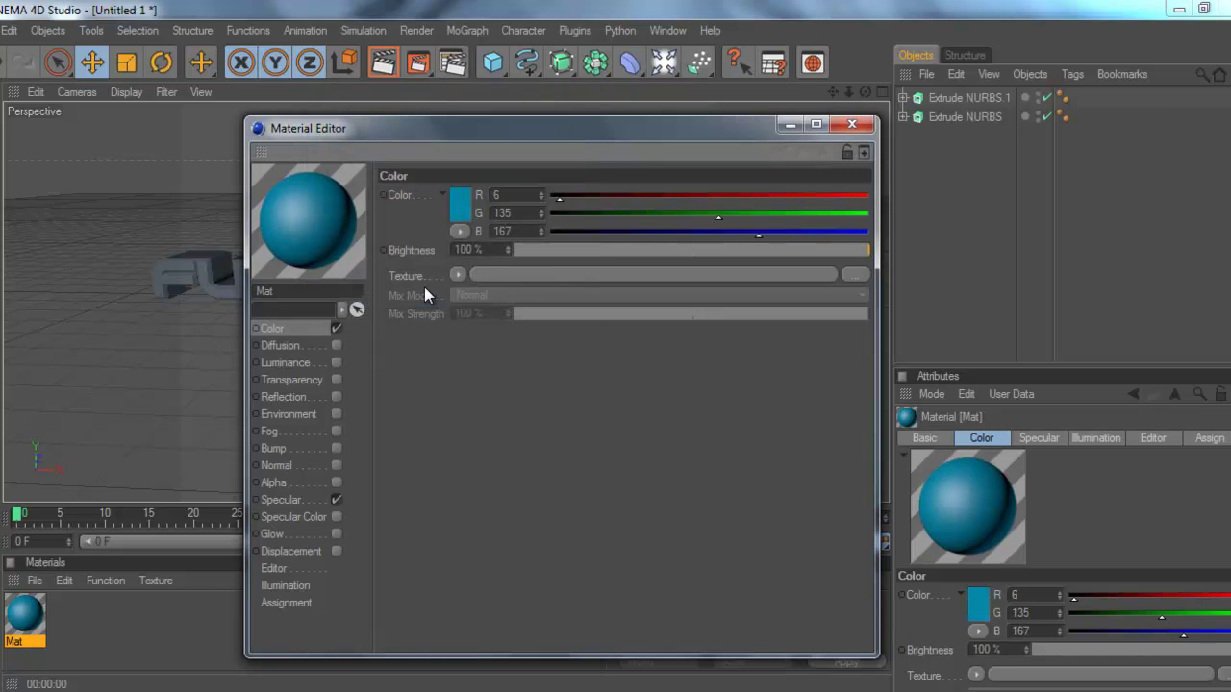
# Step: Enable reflection on the blue material at 56% brightness and close the material editor
pyautogui.click(335, 396)
pyautogui.click(661, 250)
pyautogui.moveTo(660, 244); pyautogui.dragTo(721, 243)
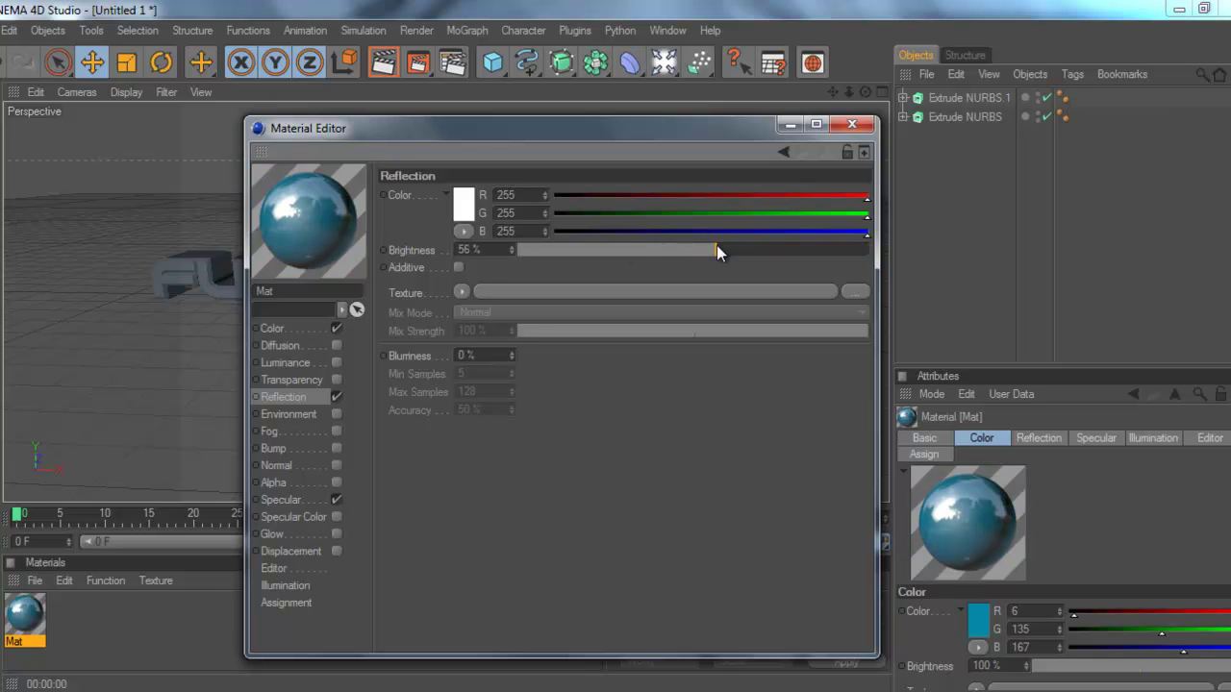
pyautogui.click(852, 125)
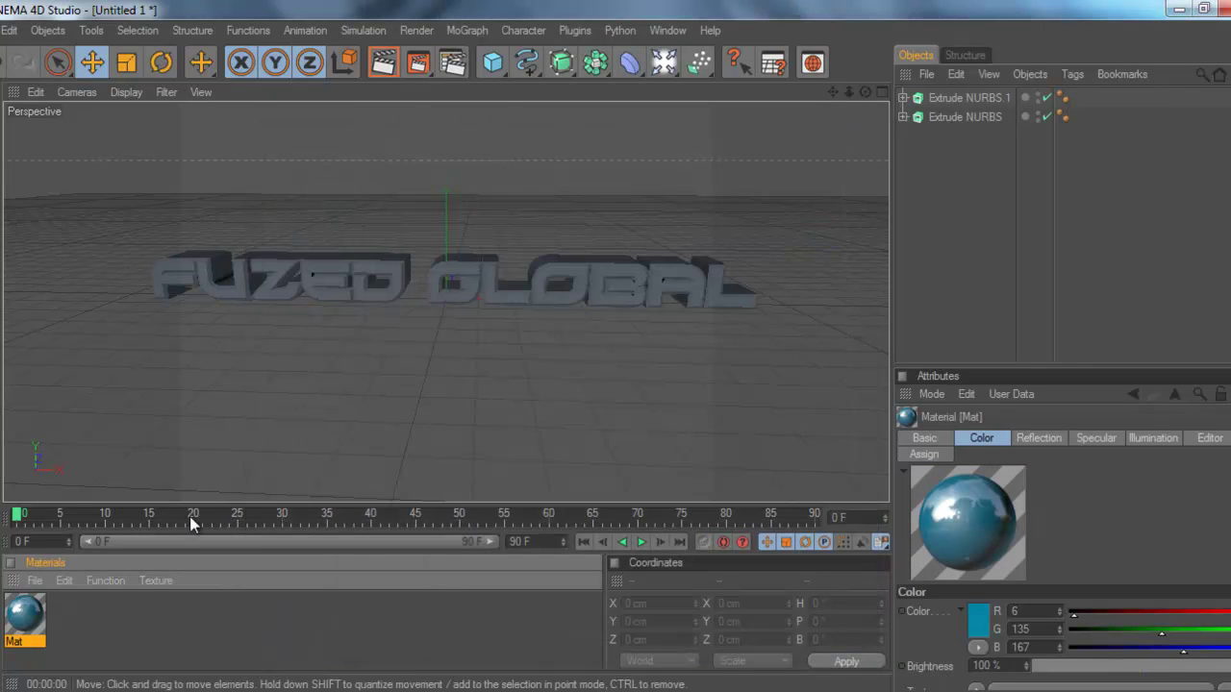
# Step: Create a second material and enable its reflection at 58% brightness
pyautogui.doubleClick(59, 606)
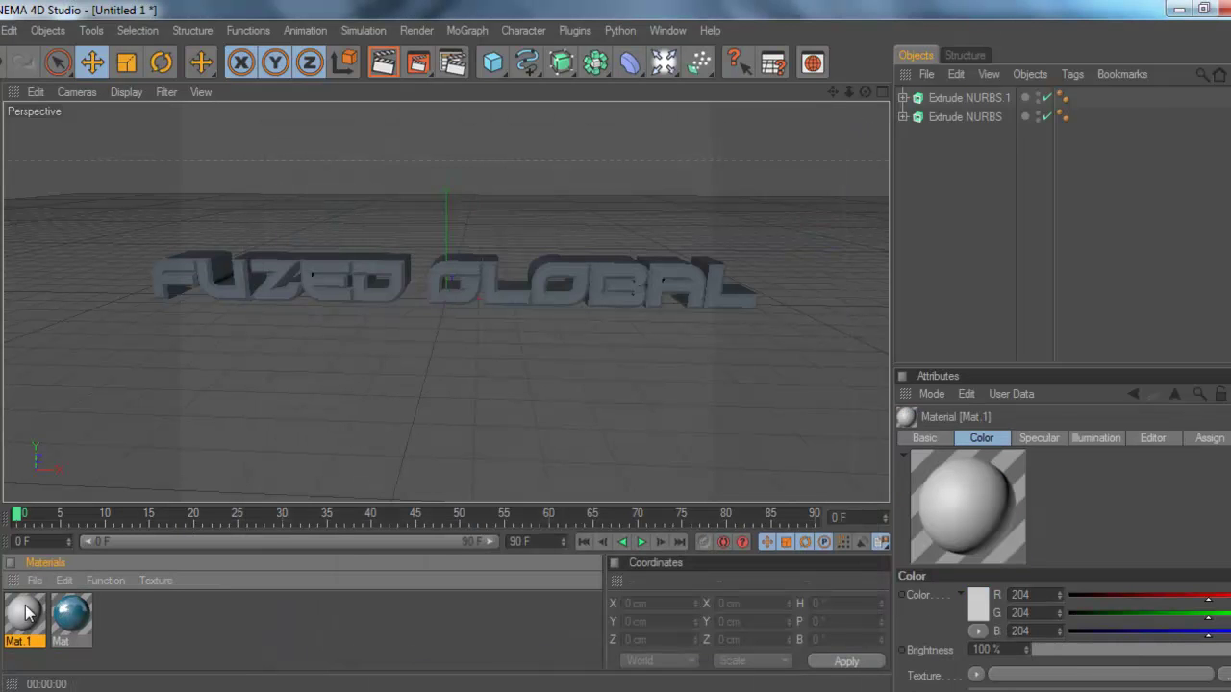
pyautogui.doubleClick(25, 614)
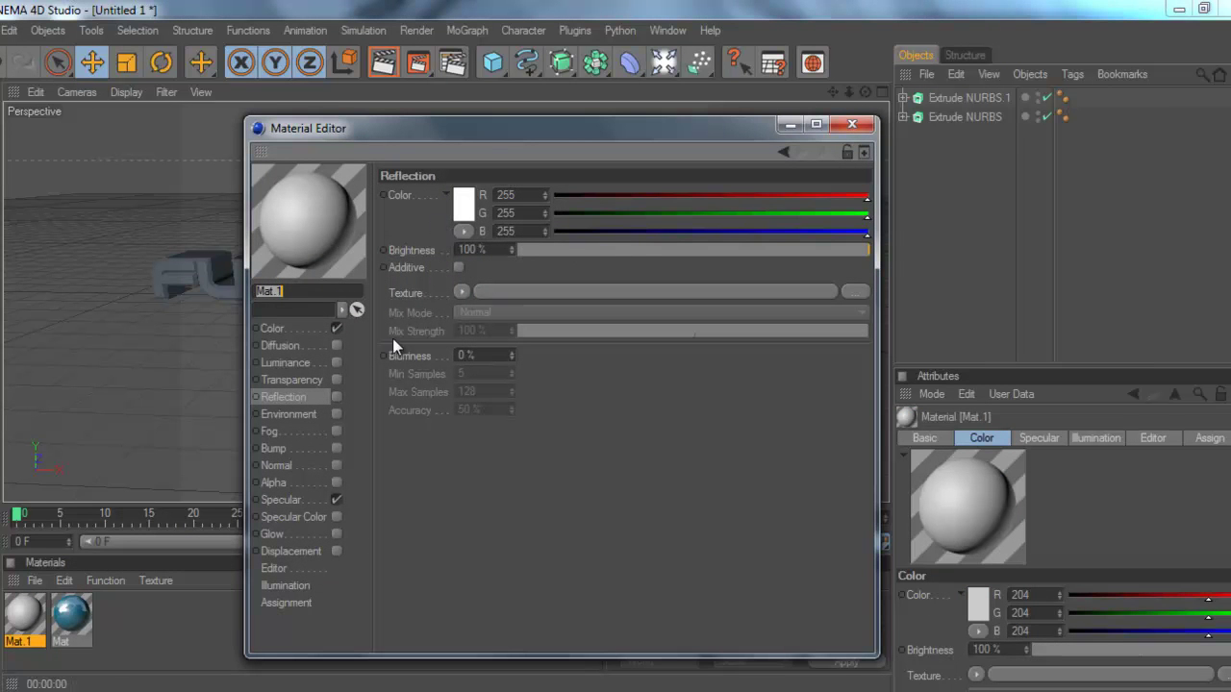
pyautogui.moveTo(860, 254); pyautogui.dragTo(721, 268)
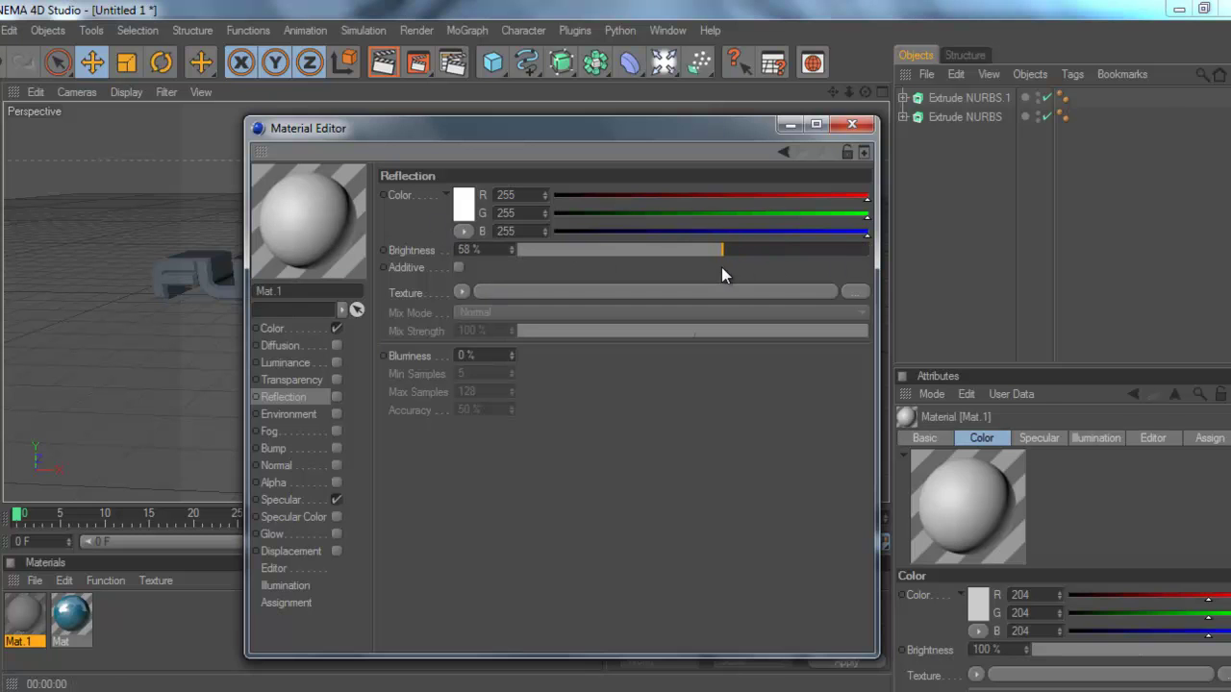
pyautogui.click(336, 396)
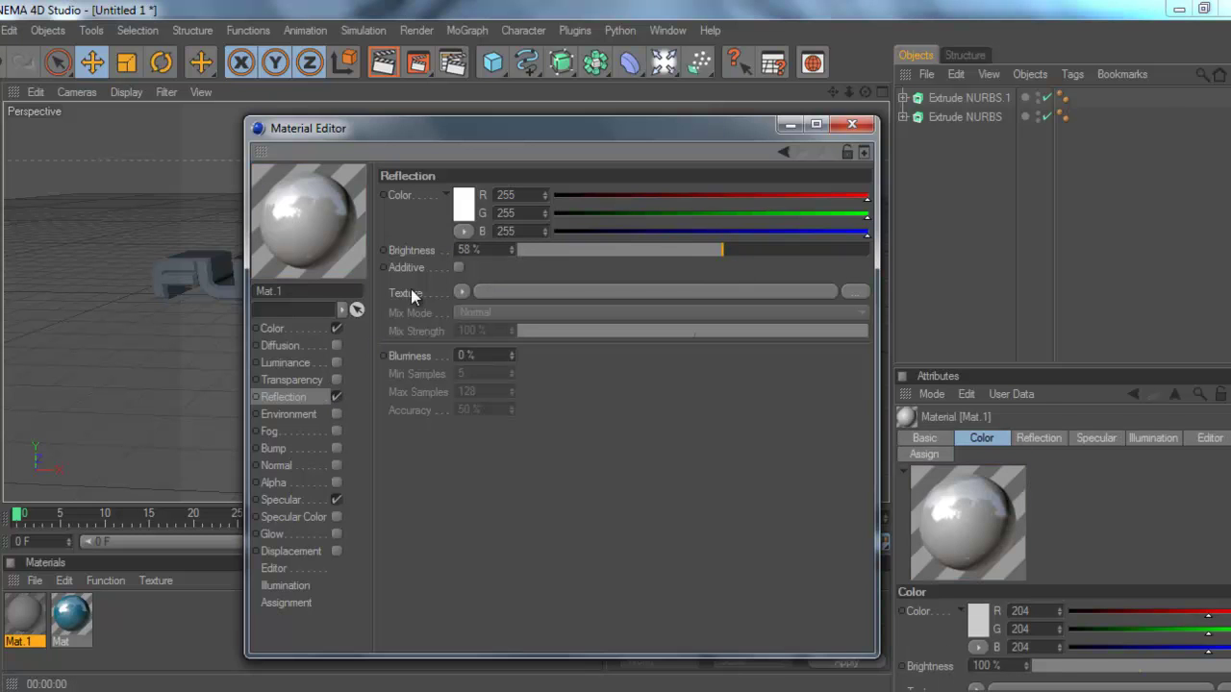
# Step: Colour the second material red with RGB 216, 17, 17 and set its reflection brightness to 54%
pyautogui.click(302, 330)
pyautogui.click(458, 201)
pyautogui.moveTo(456, 159); pyautogui.dragTo(458, 151)
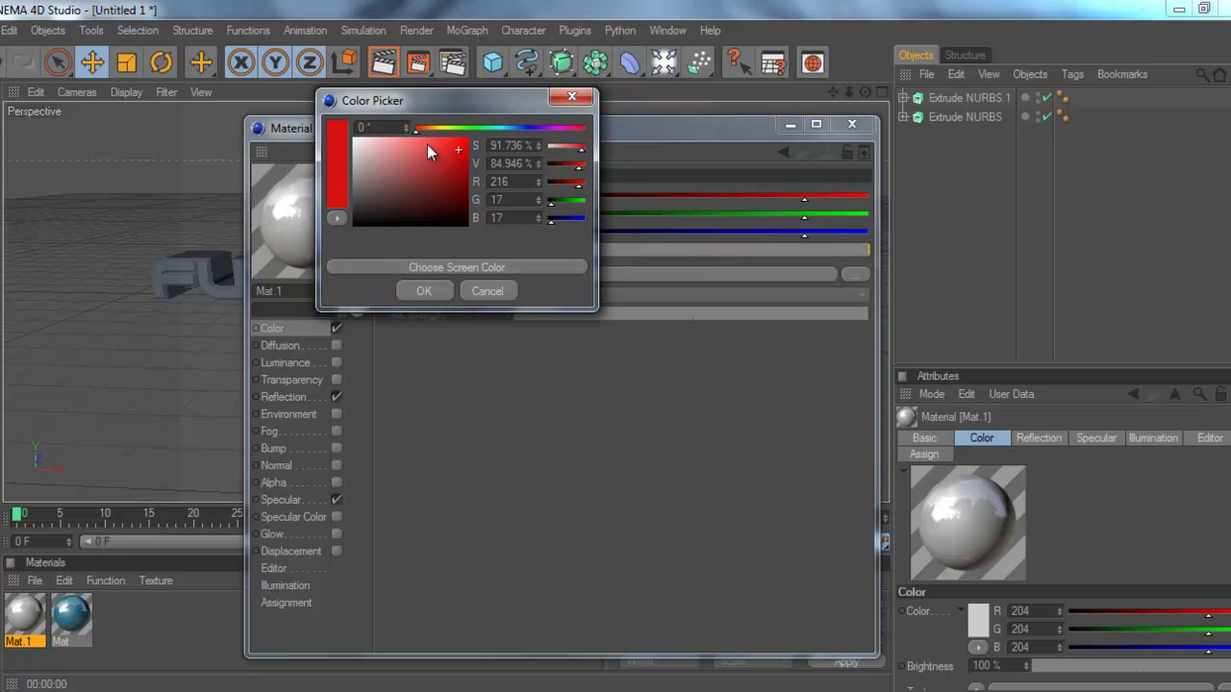
pyautogui.click(441, 295)
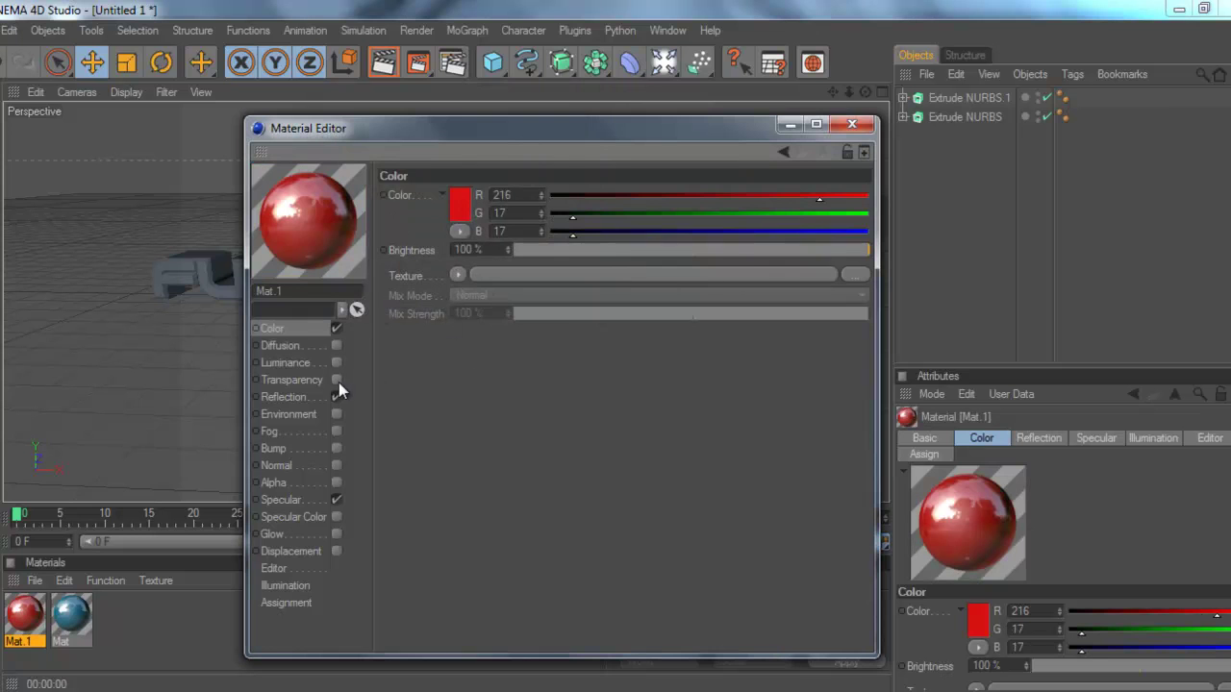
pyautogui.click(302, 394)
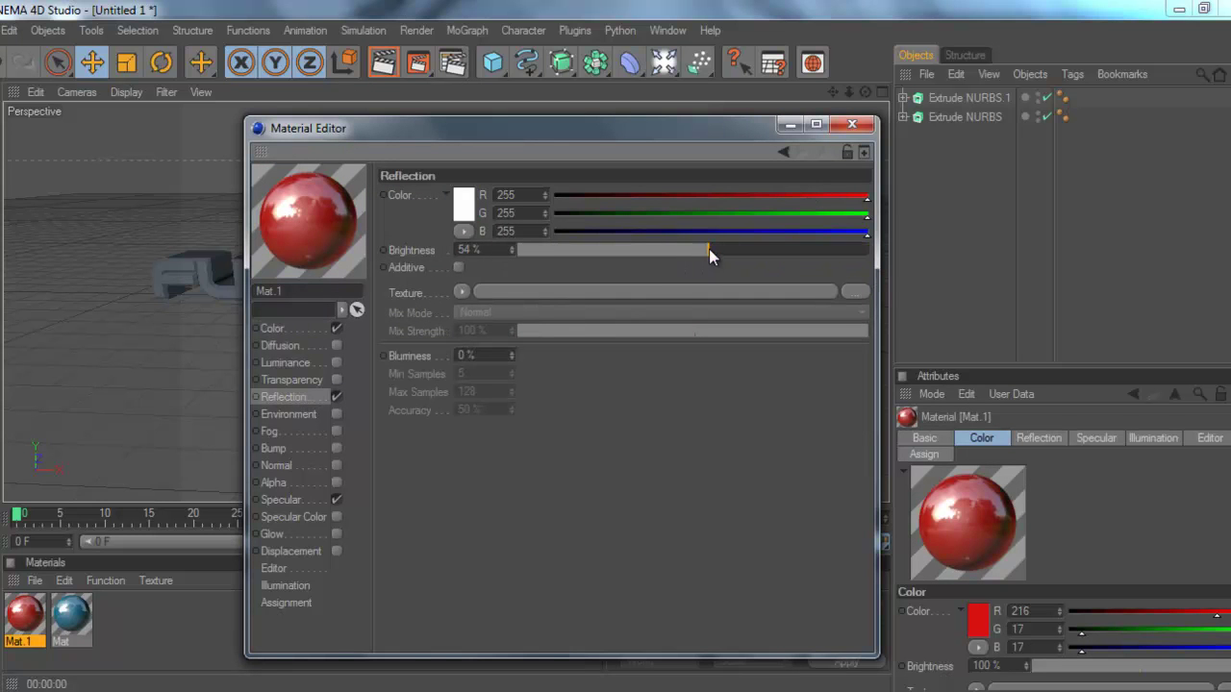
pyautogui.click(852, 125)
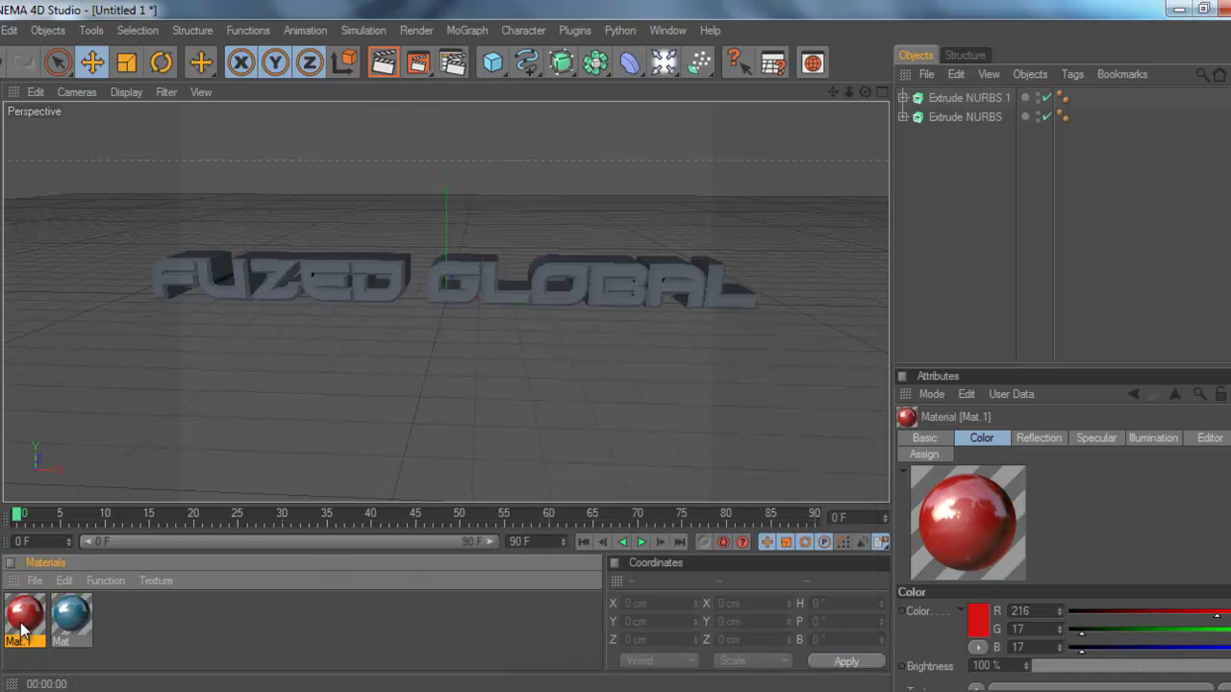
# Step: Try the red material on the original Extrude NURBS text and delete its texture tag
pyautogui.moveTo(22, 629); pyautogui.dragTo(410, 273)
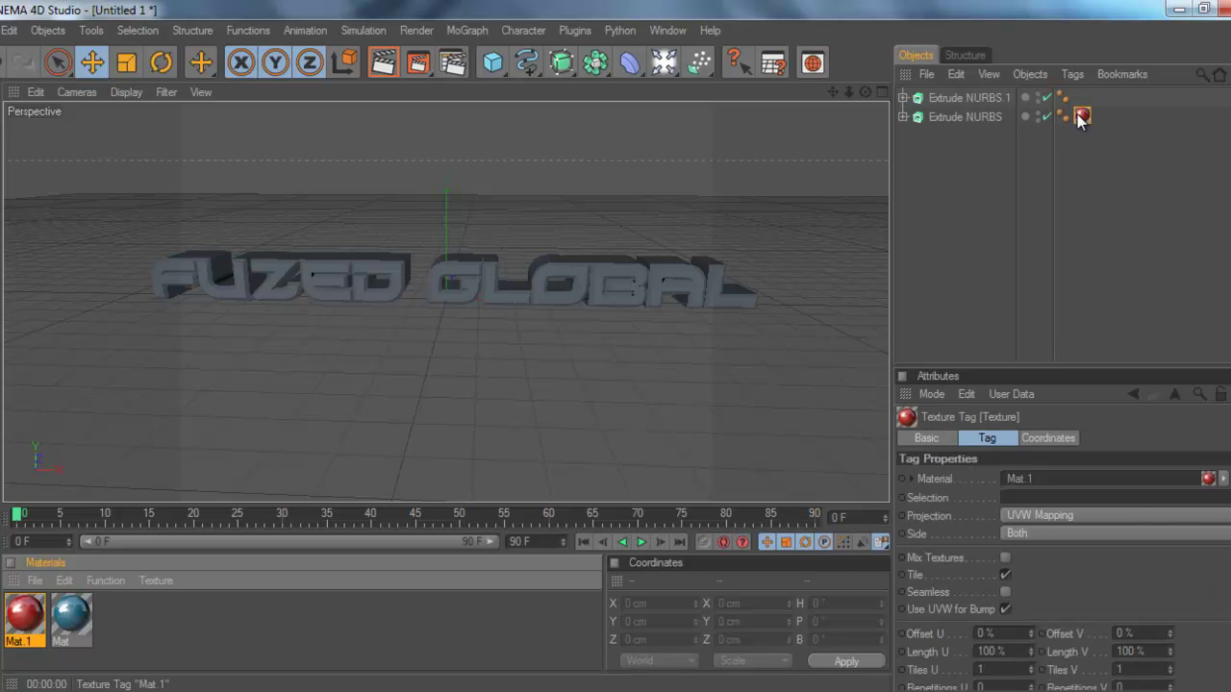
pyautogui.moveTo(1081, 115); pyautogui.dragTo(821, 233)
pyautogui.moveTo(582, 353); pyautogui.dragTo(1079, 221)
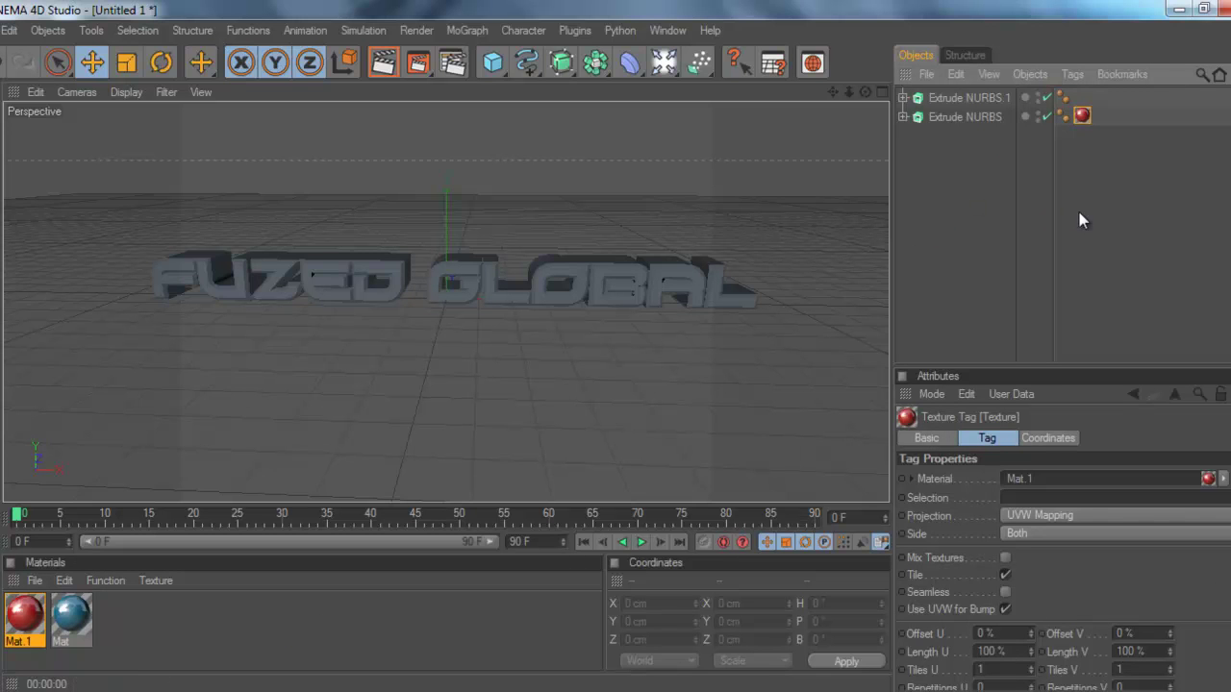
pyautogui.press('Delete')
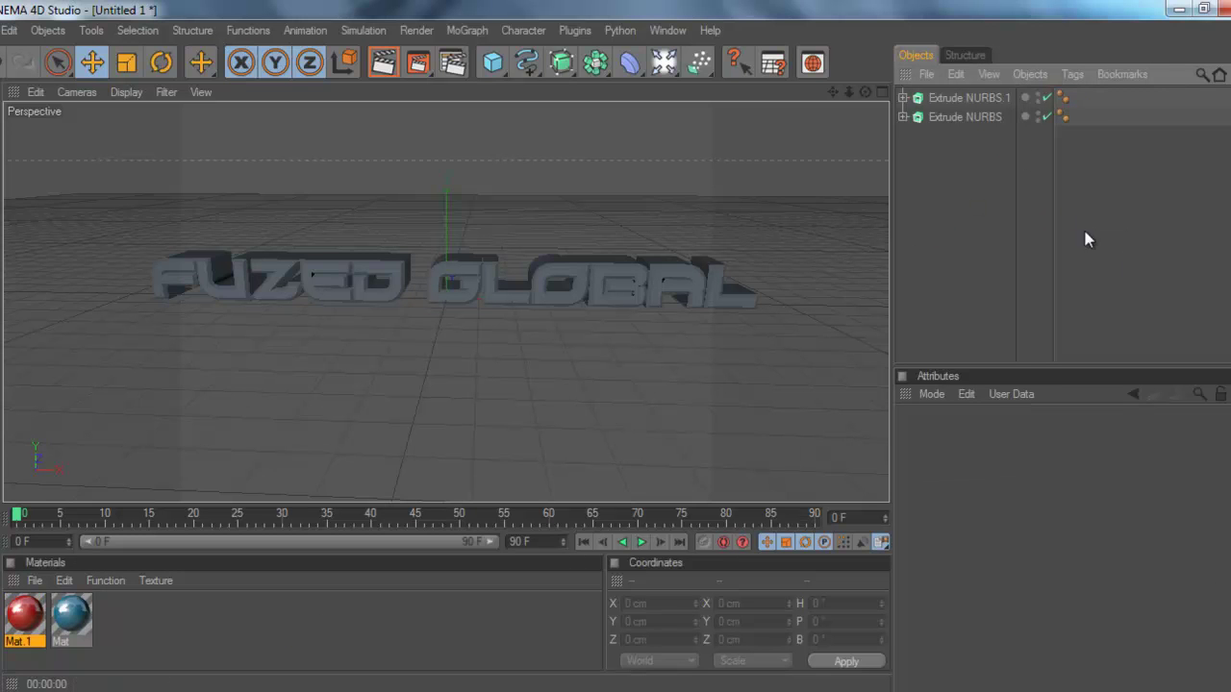
# Step: Try the blue material on the duplicate Extrude NURBS.1 text and delete its texture tag
pyautogui.click(996, 98)
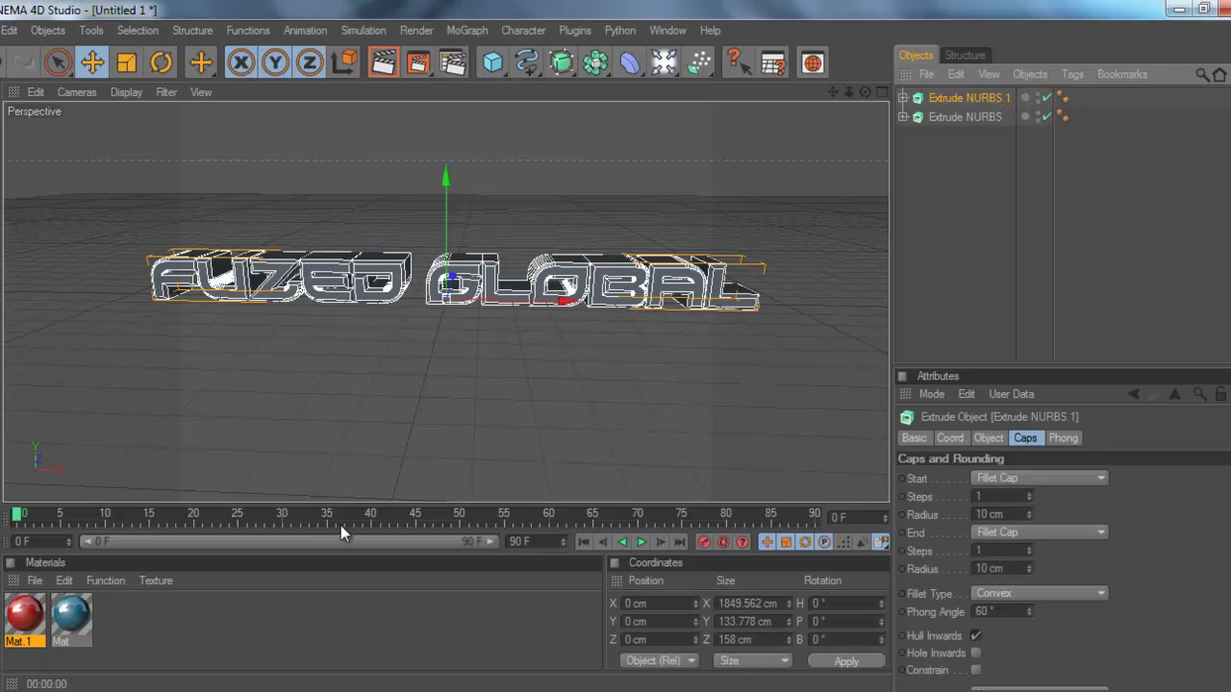
pyautogui.click(373, 465)
pyautogui.click(115, 615)
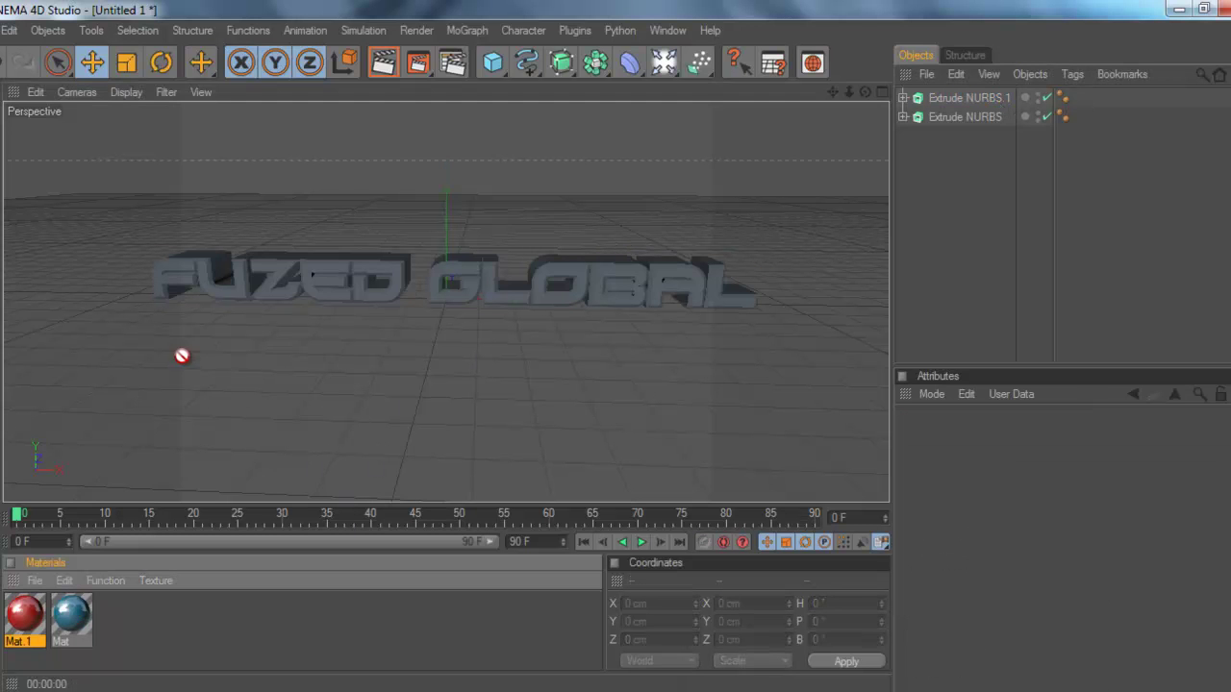
pyautogui.moveTo(239, 291); pyautogui.dragTo(239, 291)
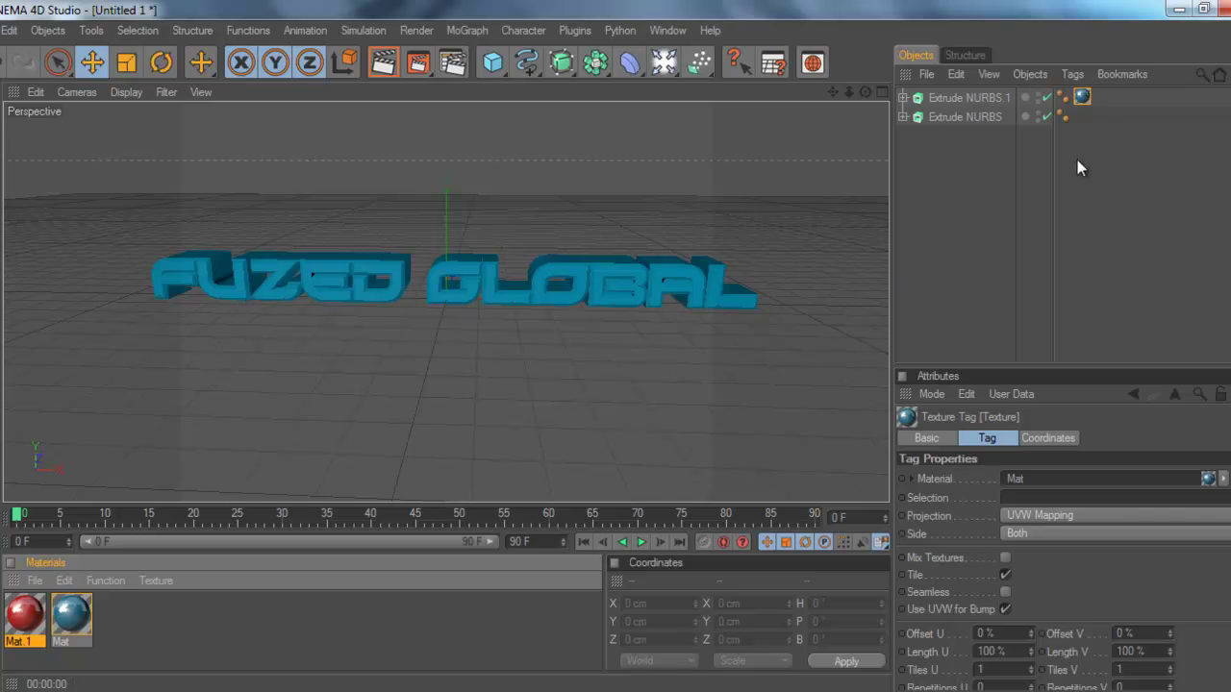
pyautogui.click(1083, 99)
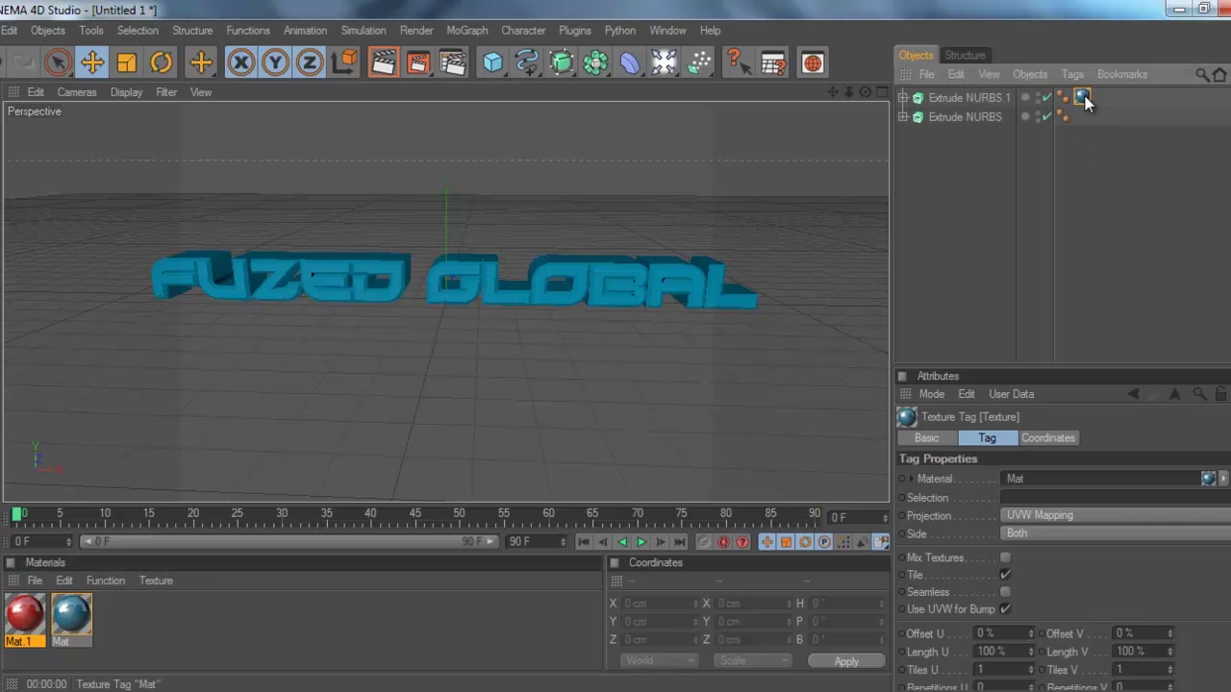
pyautogui.press('Delete')
# Step: Set both the start and end caps of the duplicate Extrude NURBS.1 to plain Cap and deselect the object
pyautogui.click(1002, 97)
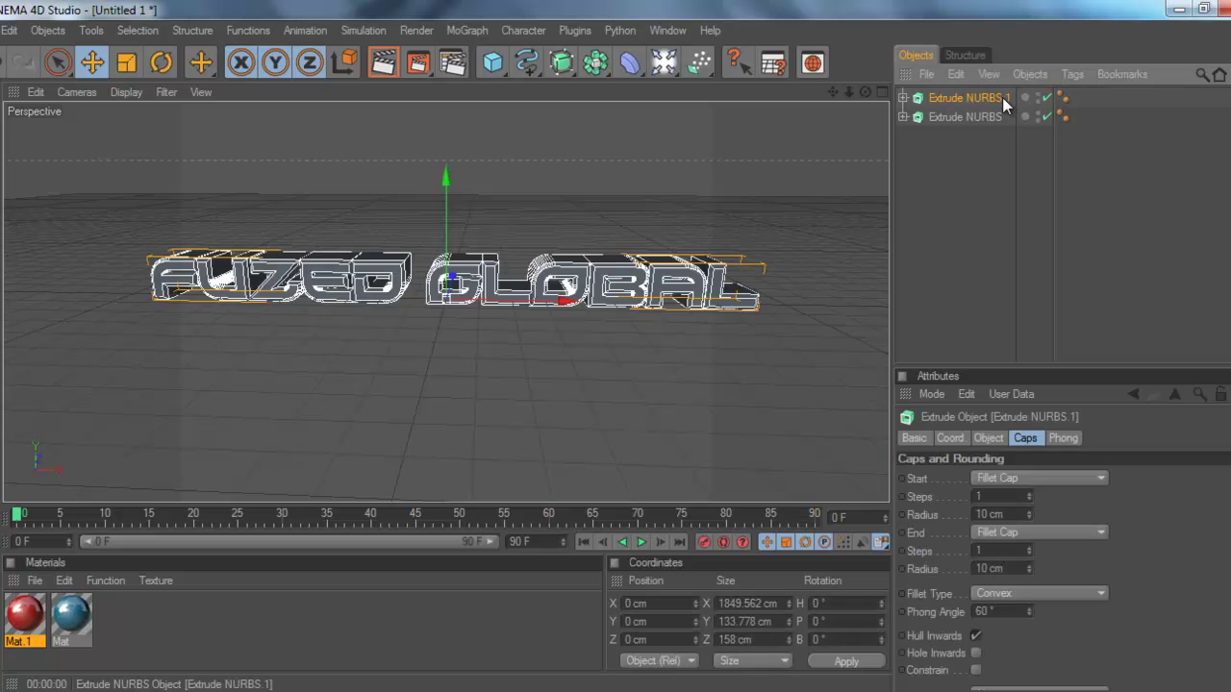
pyautogui.click(995, 116)
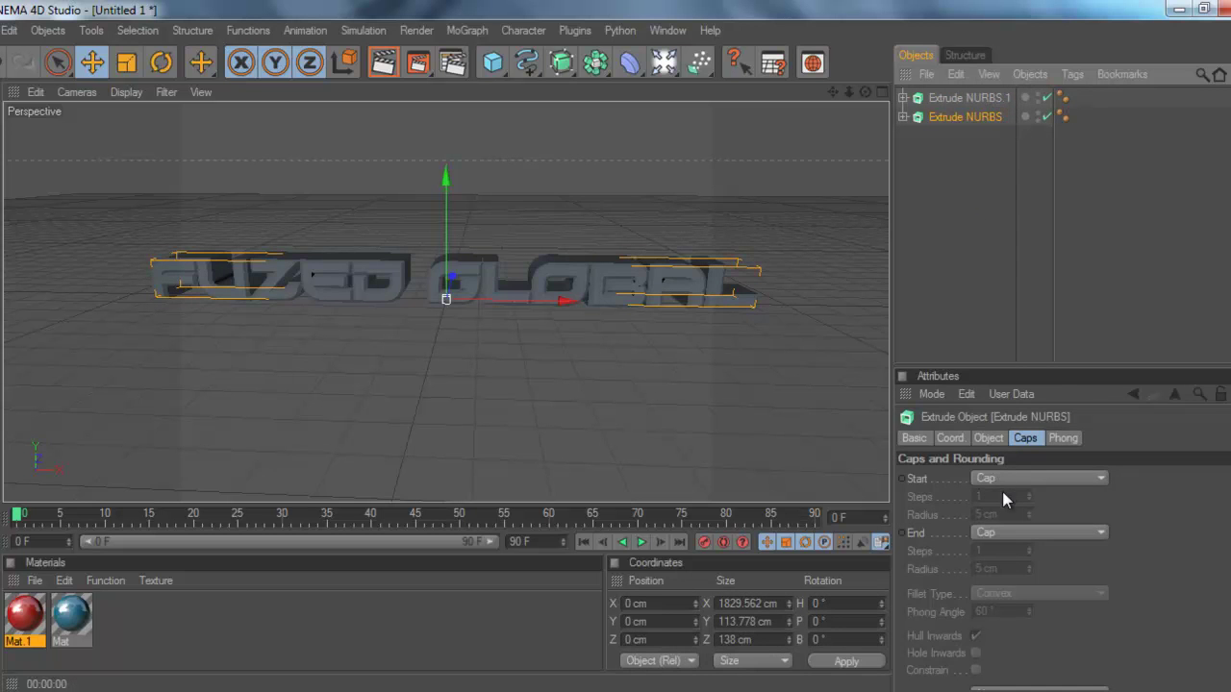
pyautogui.click(963, 98)
pyautogui.click(1084, 483)
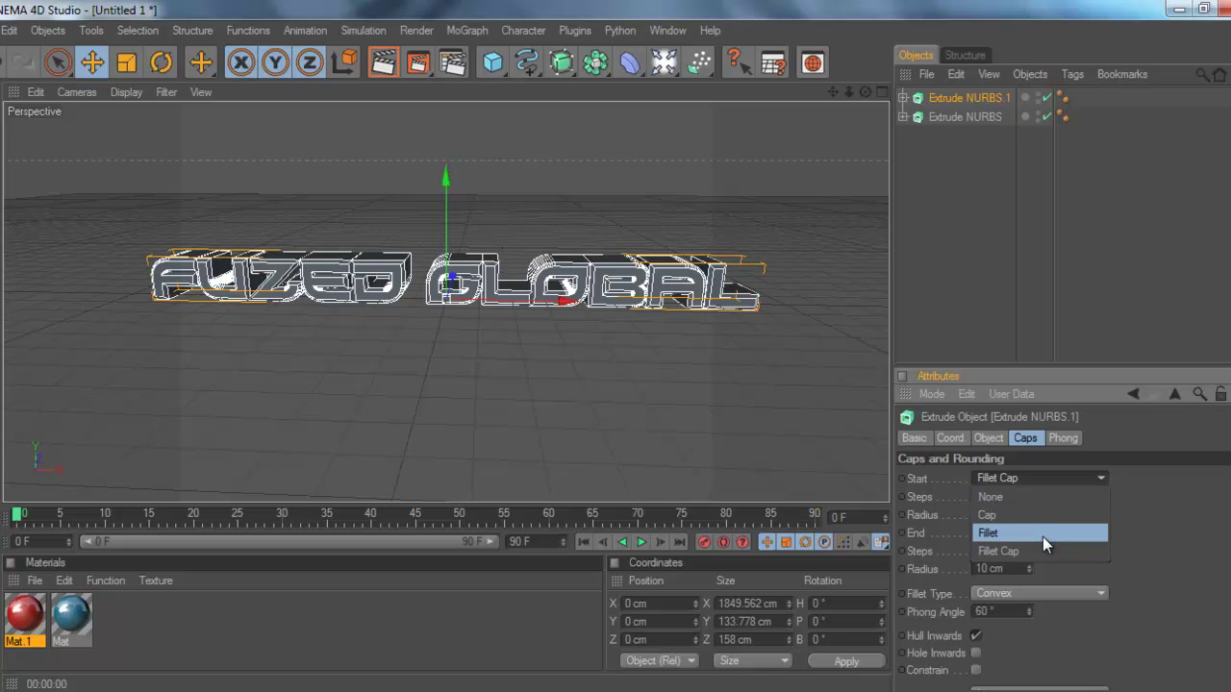
pyautogui.click(1038, 516)
pyautogui.click(1046, 534)
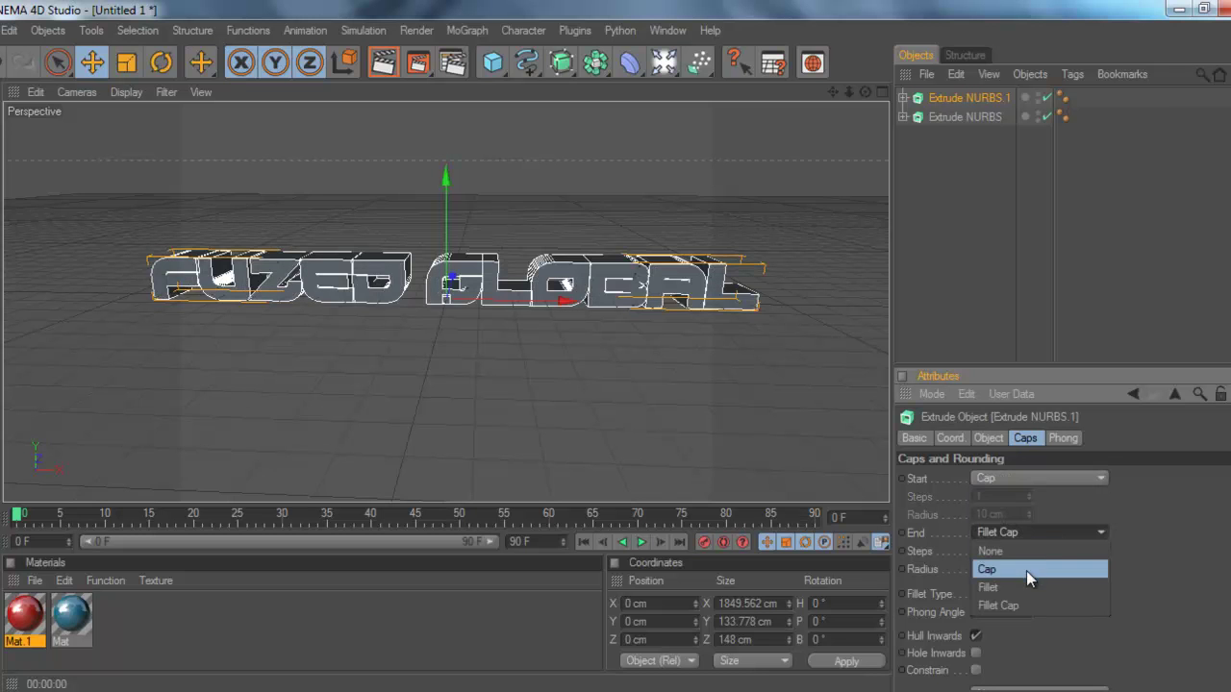
pyautogui.click(1026, 567)
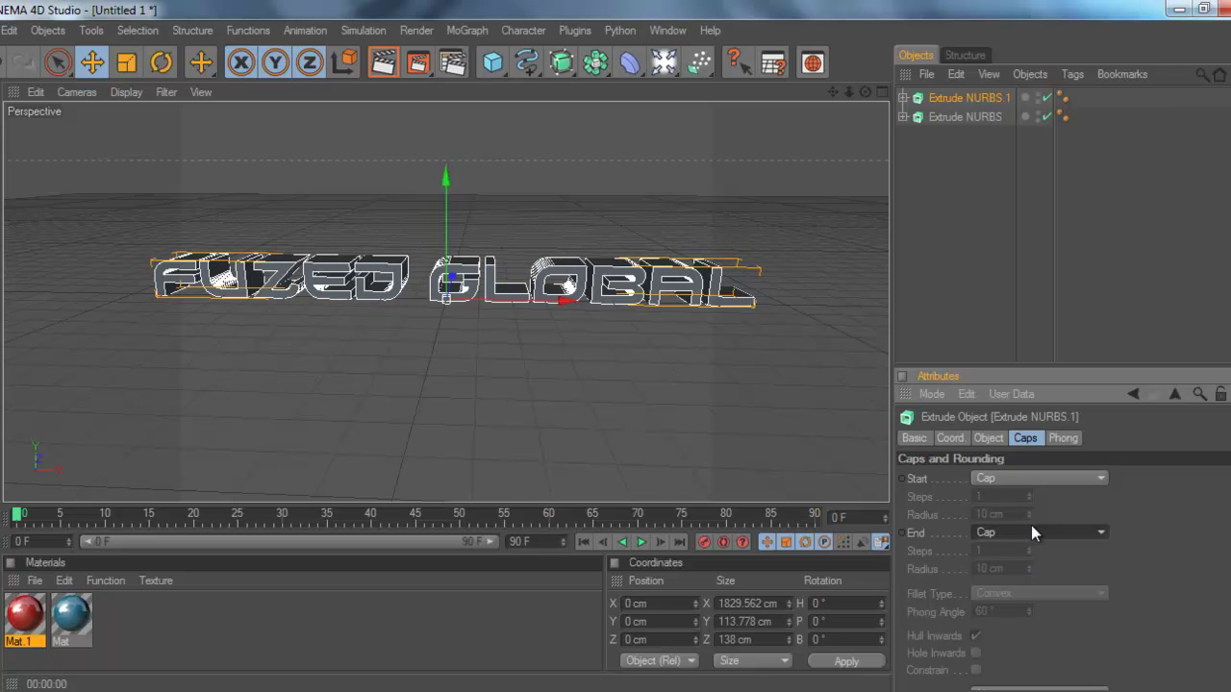
pyautogui.click(1106, 300)
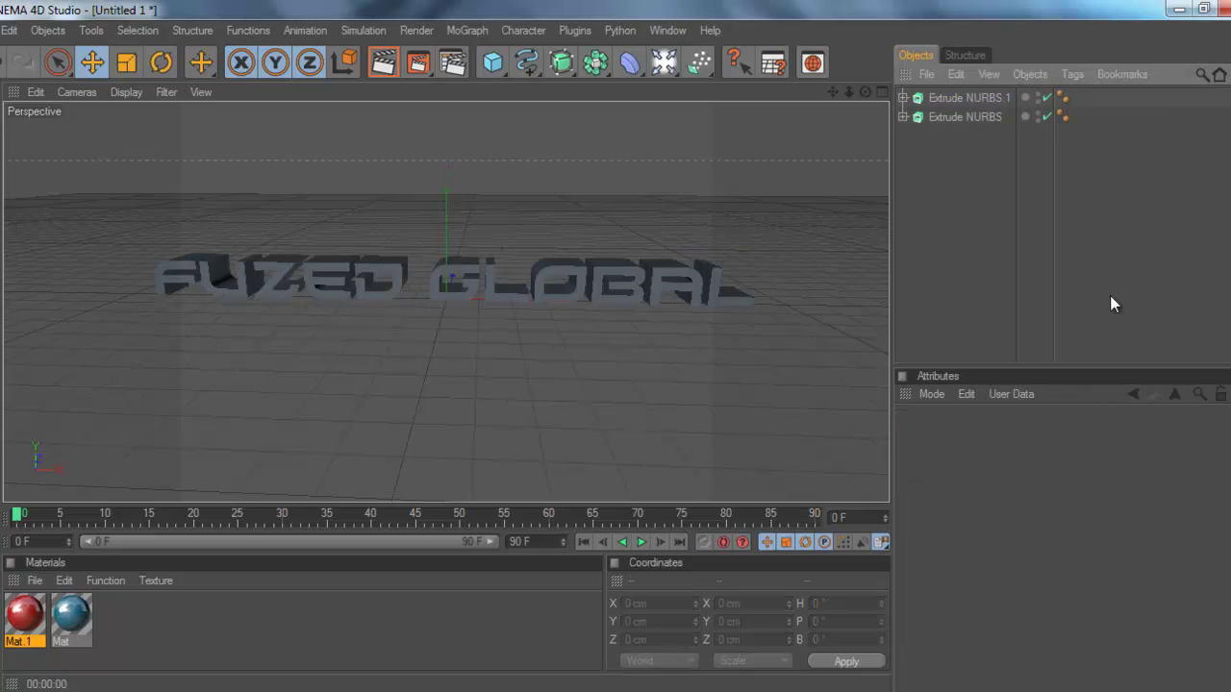
# Step: Set both the start and end caps of the original Extrude NURBS to Fillet Cap
pyautogui.click(957, 117)
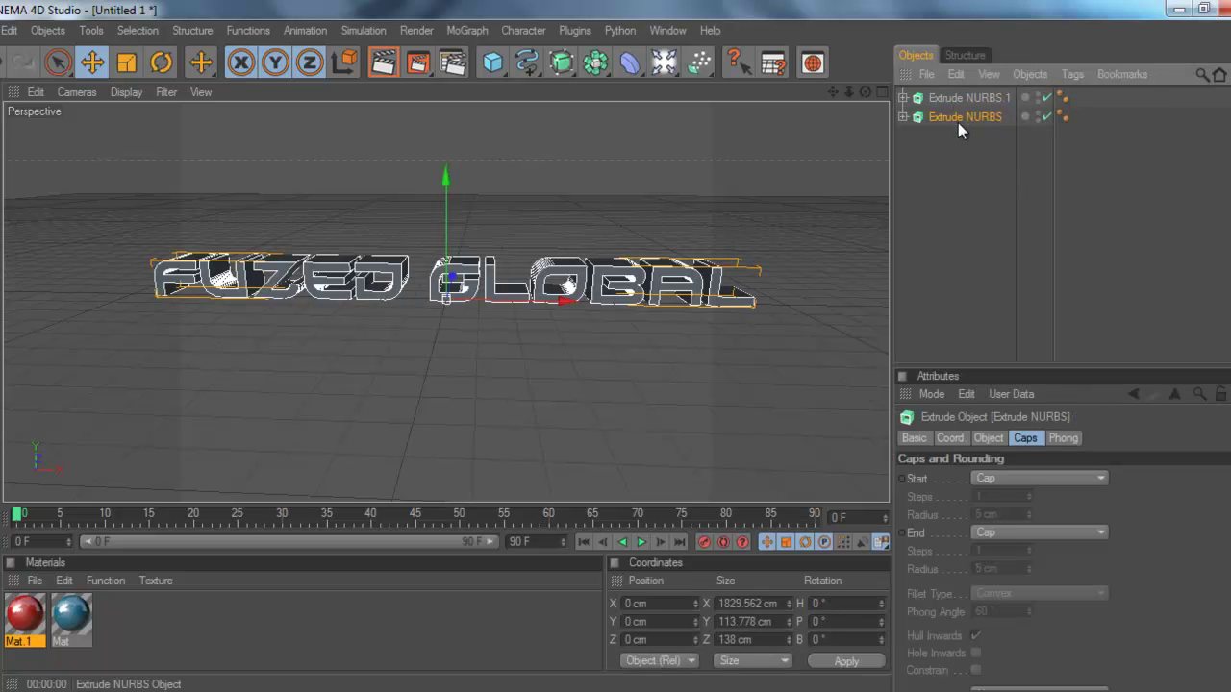
pyautogui.click(1079, 479)
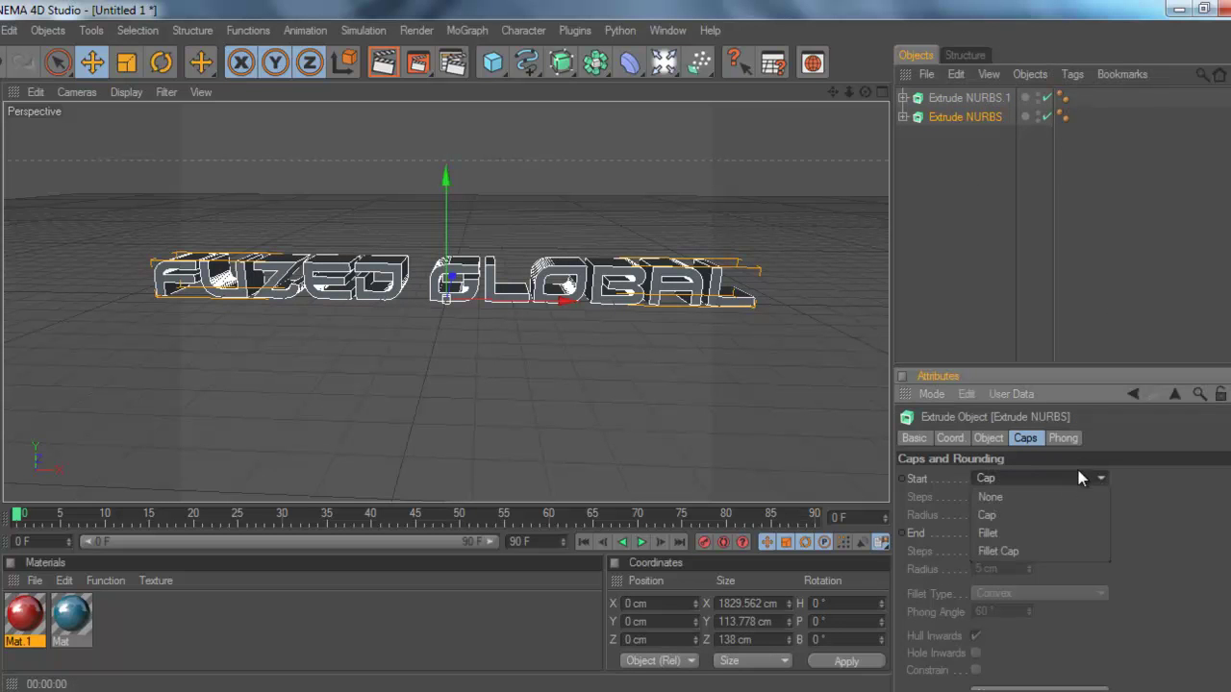
pyautogui.click(1034, 550)
pyautogui.click(1054, 533)
pyautogui.click(1000, 606)
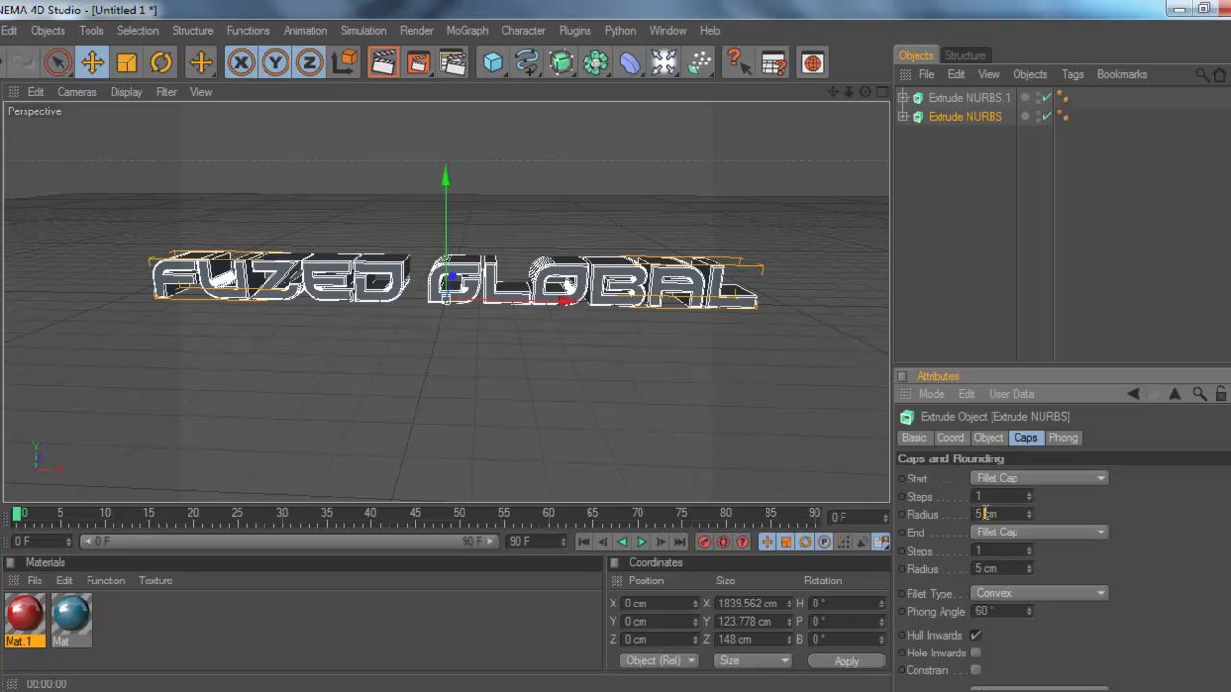
# Step: Set the start and end fillet radius of the original Extrude NURBS to 10 cm and deselect the object
pyautogui.doubleClick(985, 514)
pyautogui.write('10')
pyautogui.write('5')
pyautogui.press('BackSpace')
pyautogui.doubleClick(983, 569)
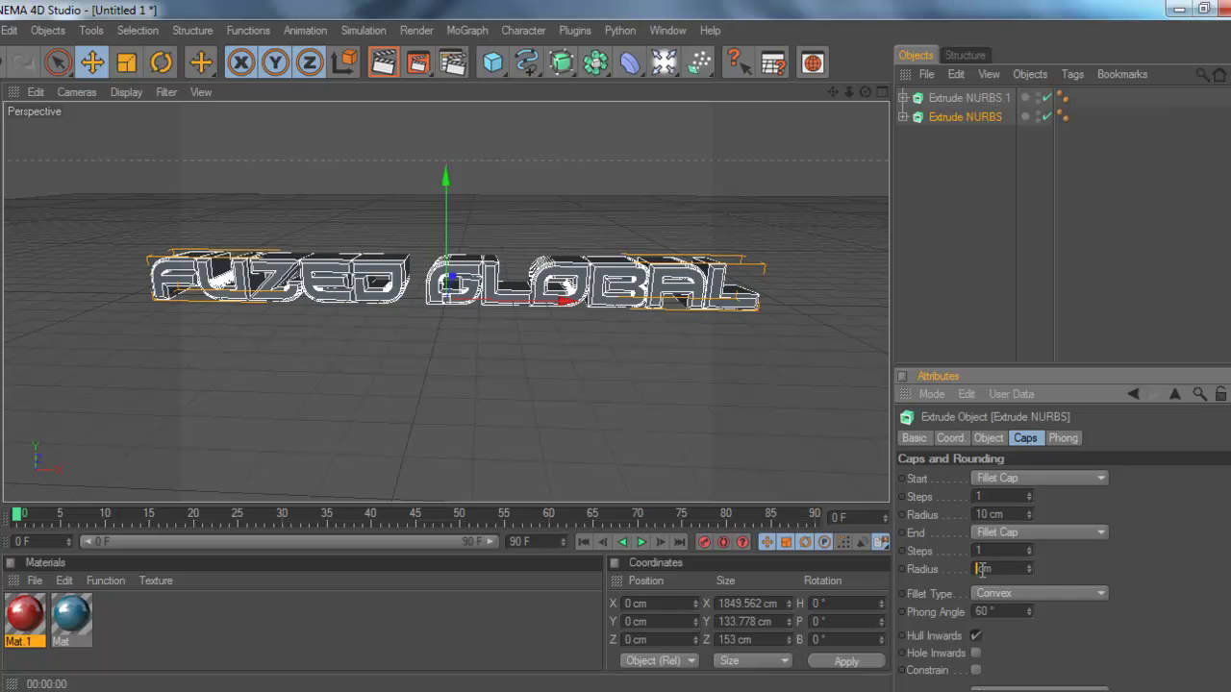
pyautogui.write('1')
pyautogui.press('Return')
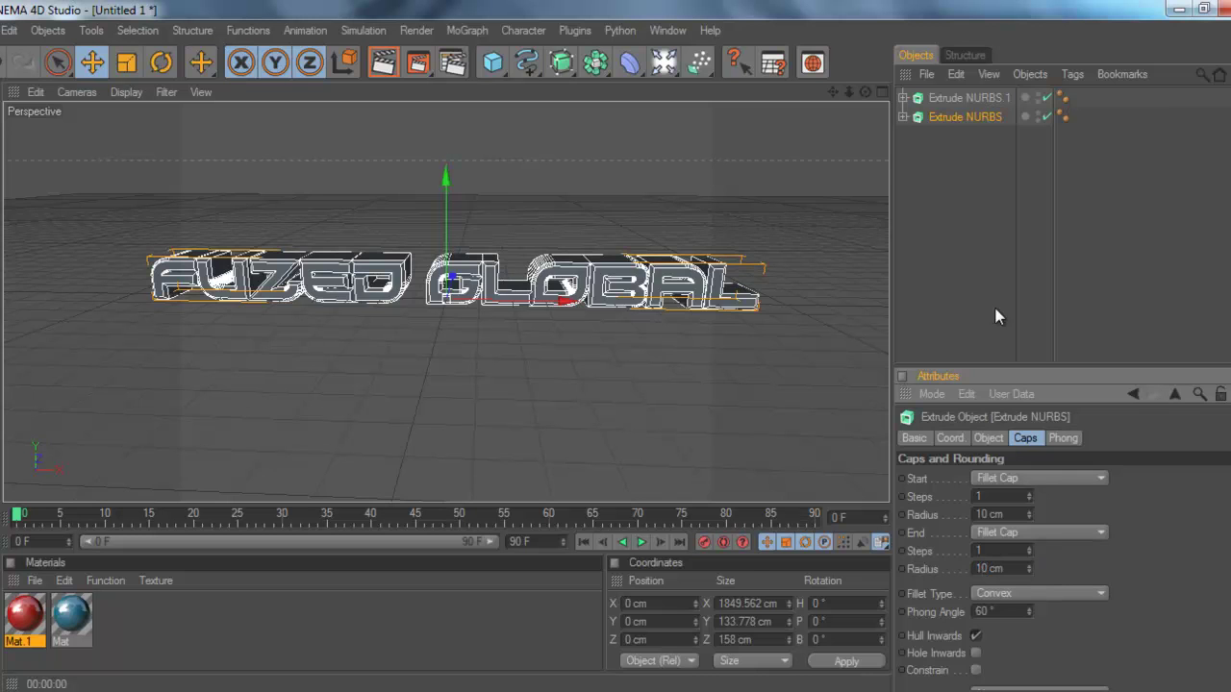
pyautogui.click(1006, 133)
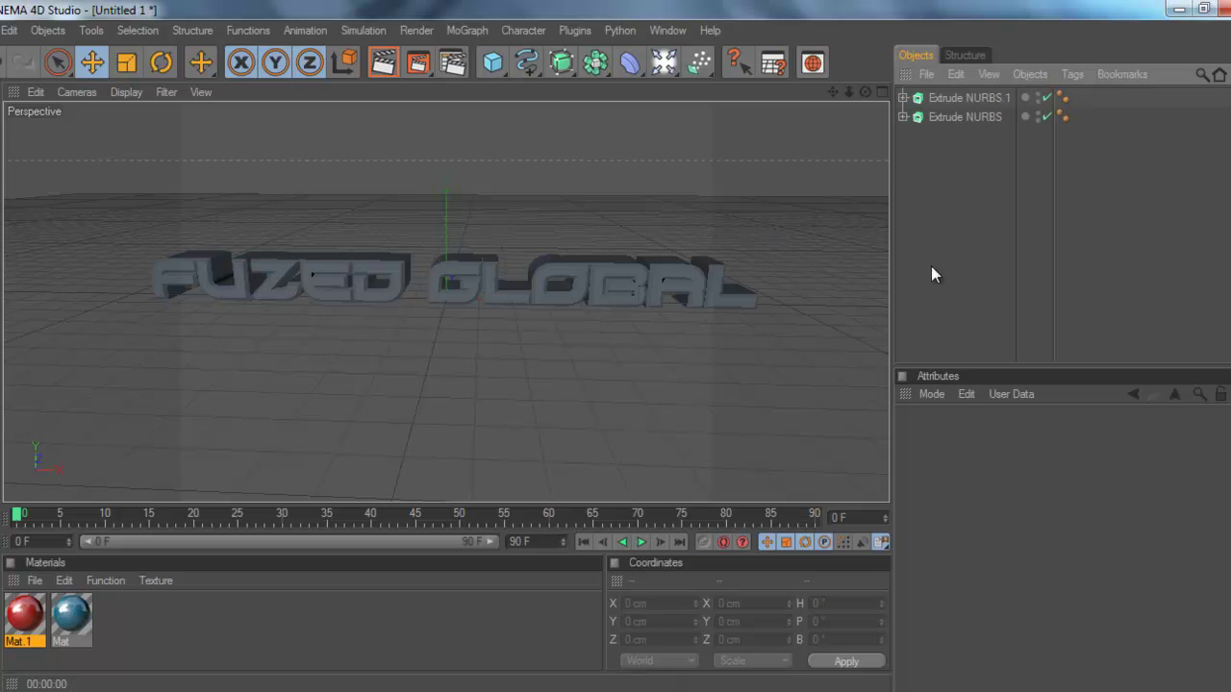
# Step: Try the blue material and the red material on the original Extrude NURBS and delete both texture tags
pyautogui.moveTo(71, 616); pyautogui.dragTo(313, 287)
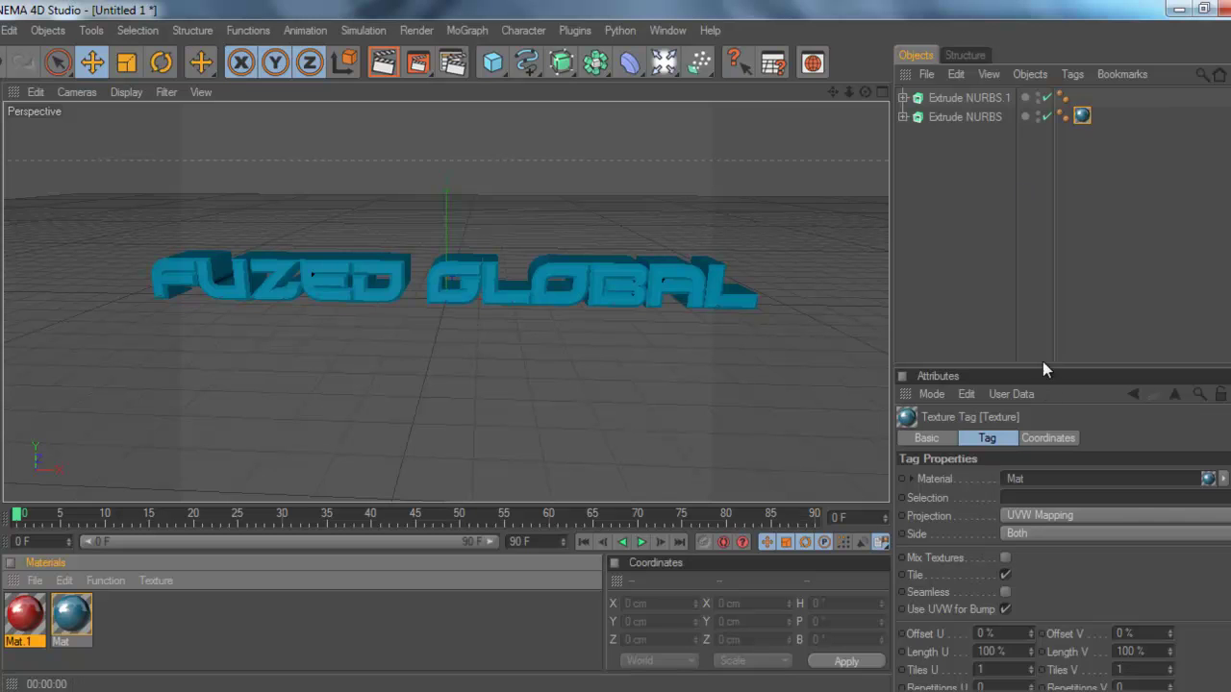
pyautogui.click(966, 120)
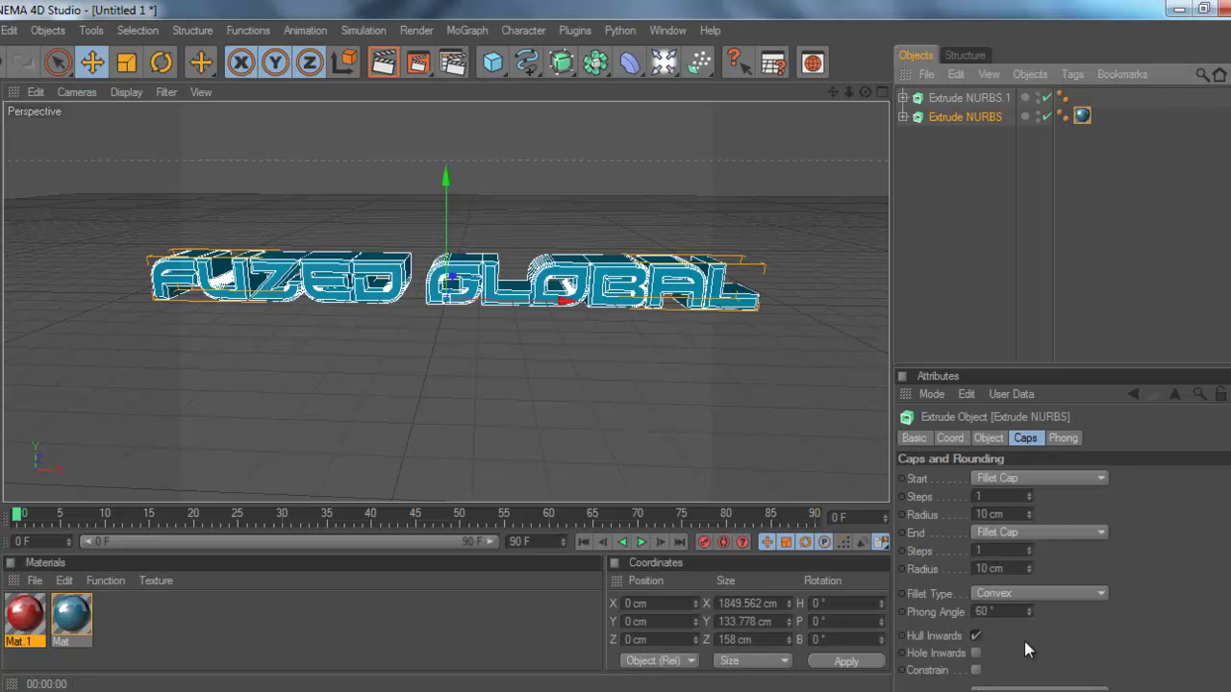
pyautogui.scroll(-2, 1020, 646)
pyautogui.scroll(2, 1024, 659)
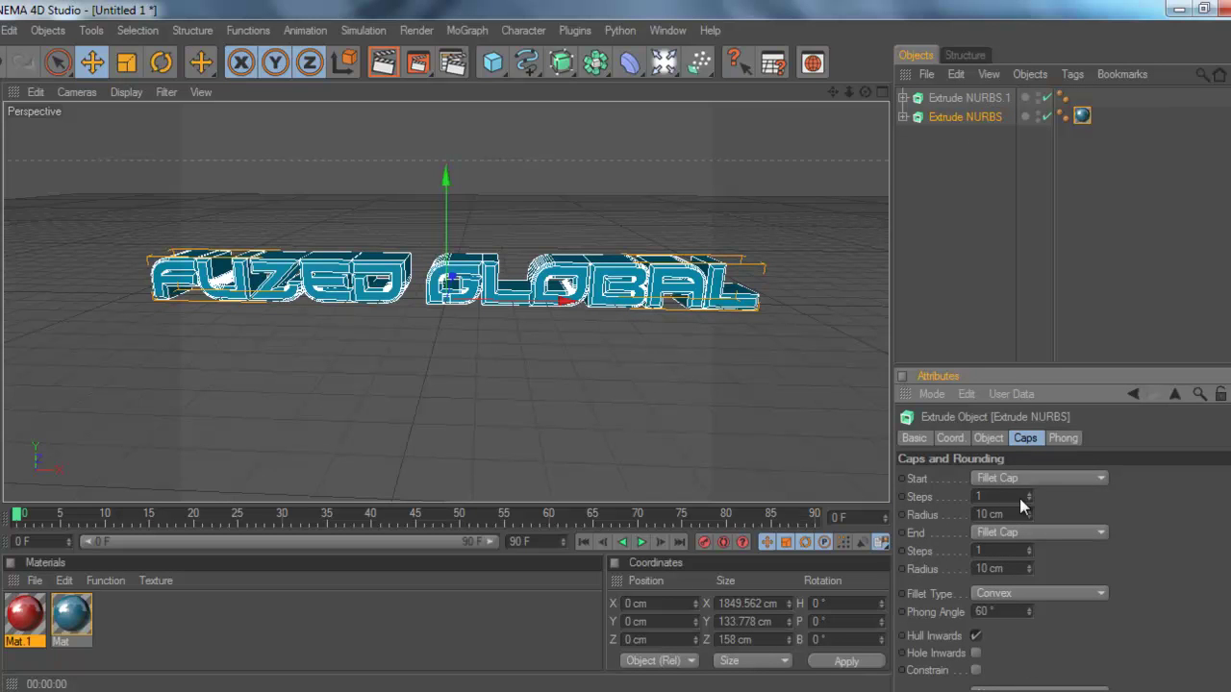
pyautogui.click(985, 438)
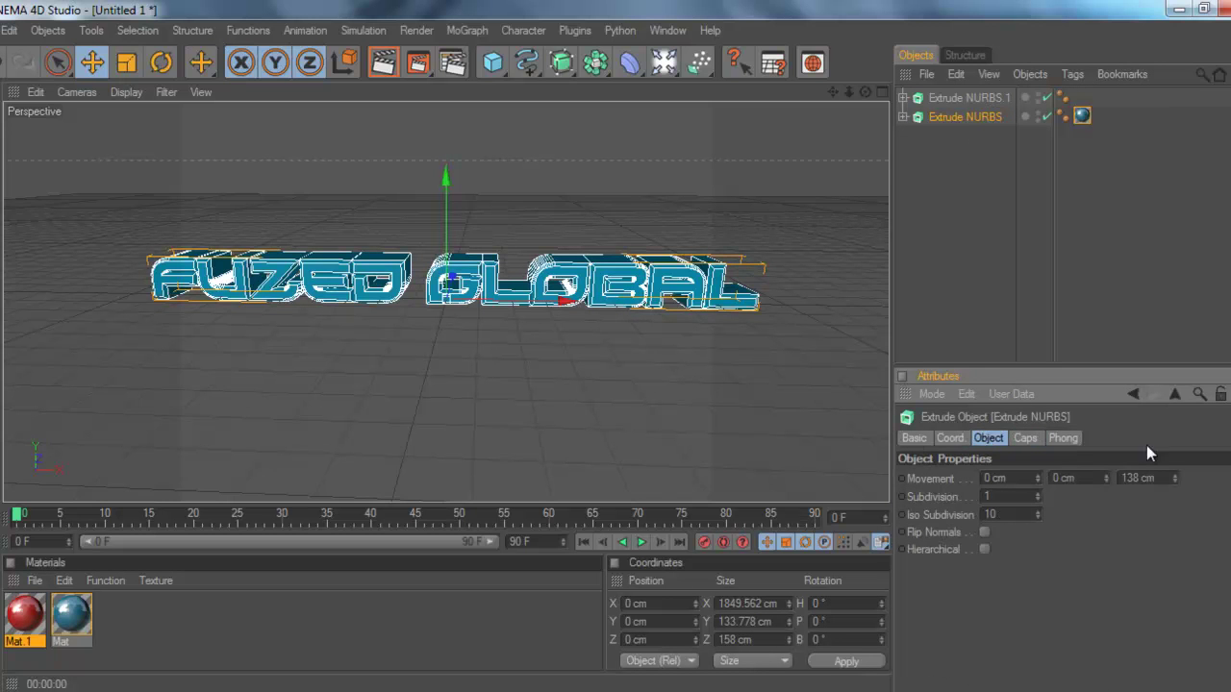
pyautogui.click(969, 97)
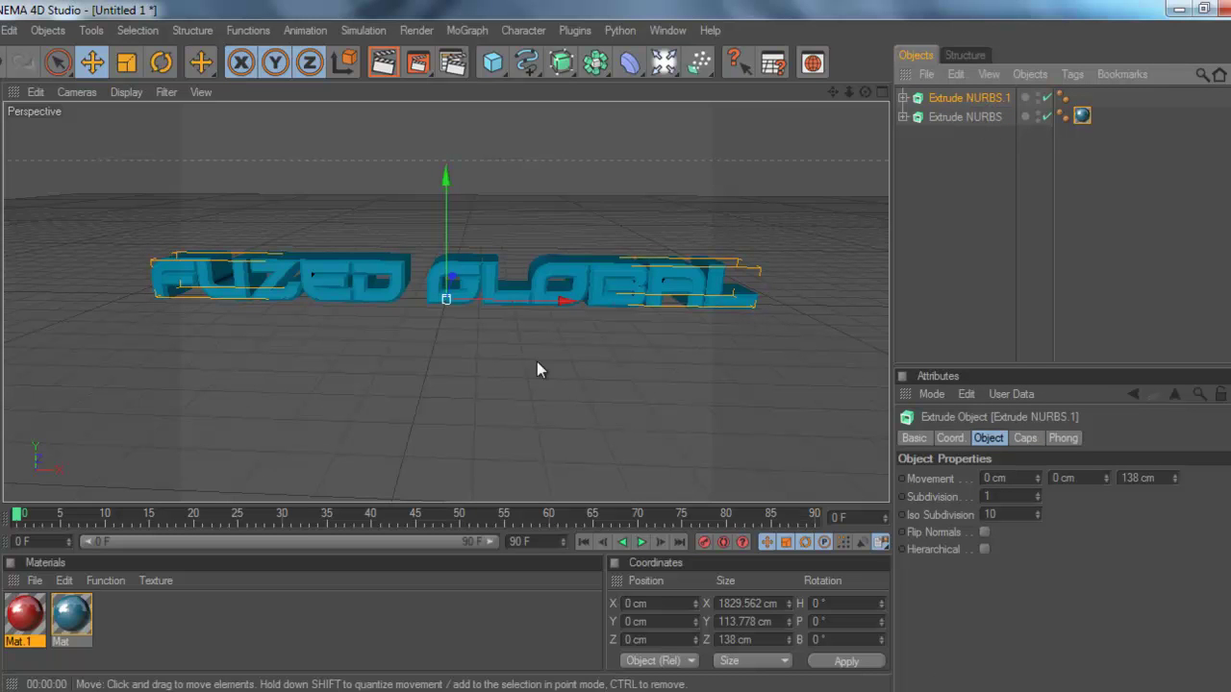
pyautogui.moveTo(33, 634); pyautogui.dragTo(1010, 117)
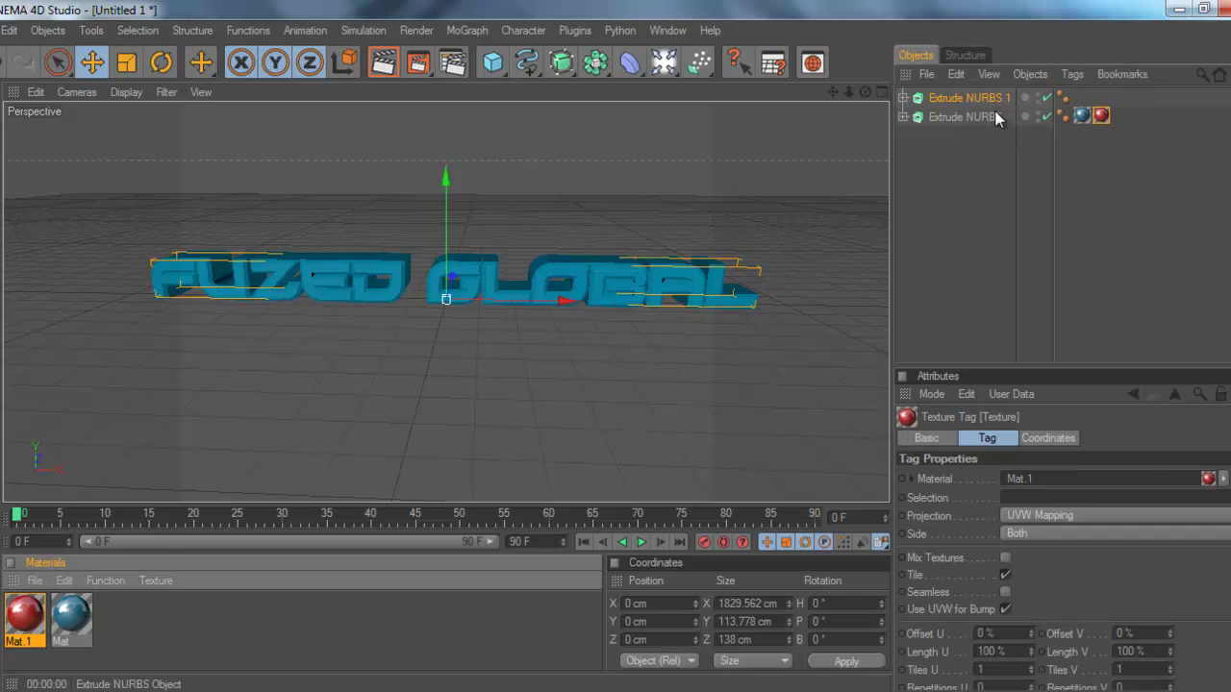
pyautogui.moveTo(1097, 114); pyautogui.dragTo(1099, 116)
pyautogui.click(1081, 117)
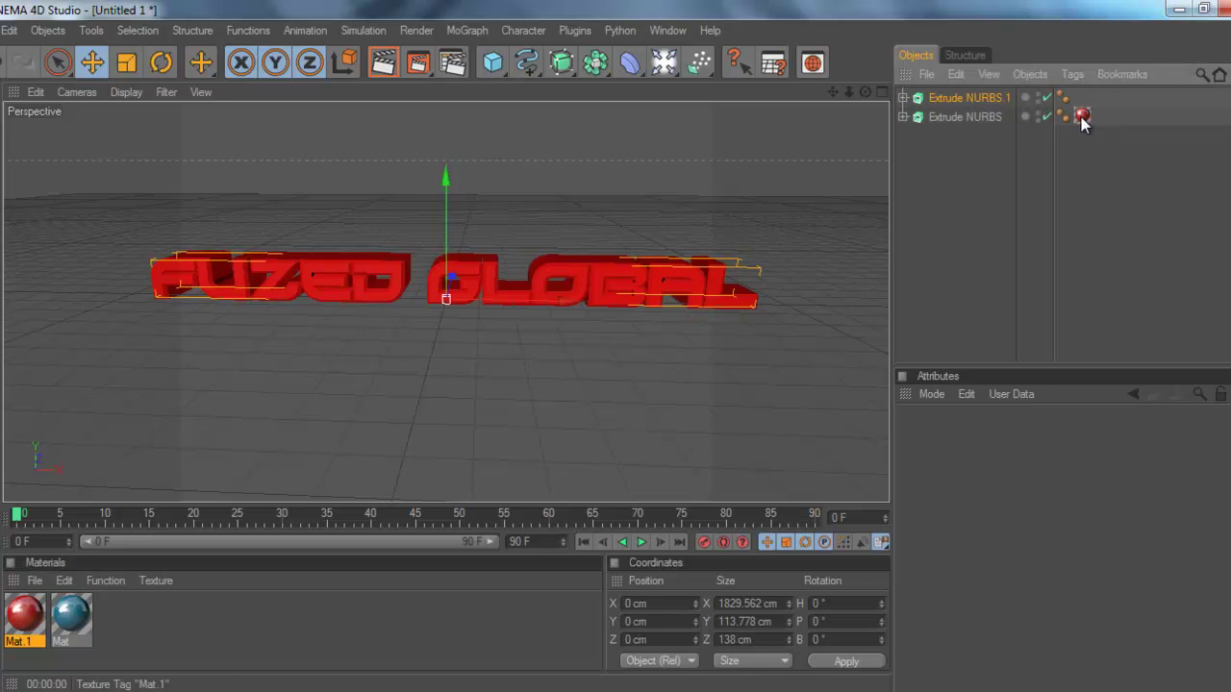
pyautogui.press('Delete')
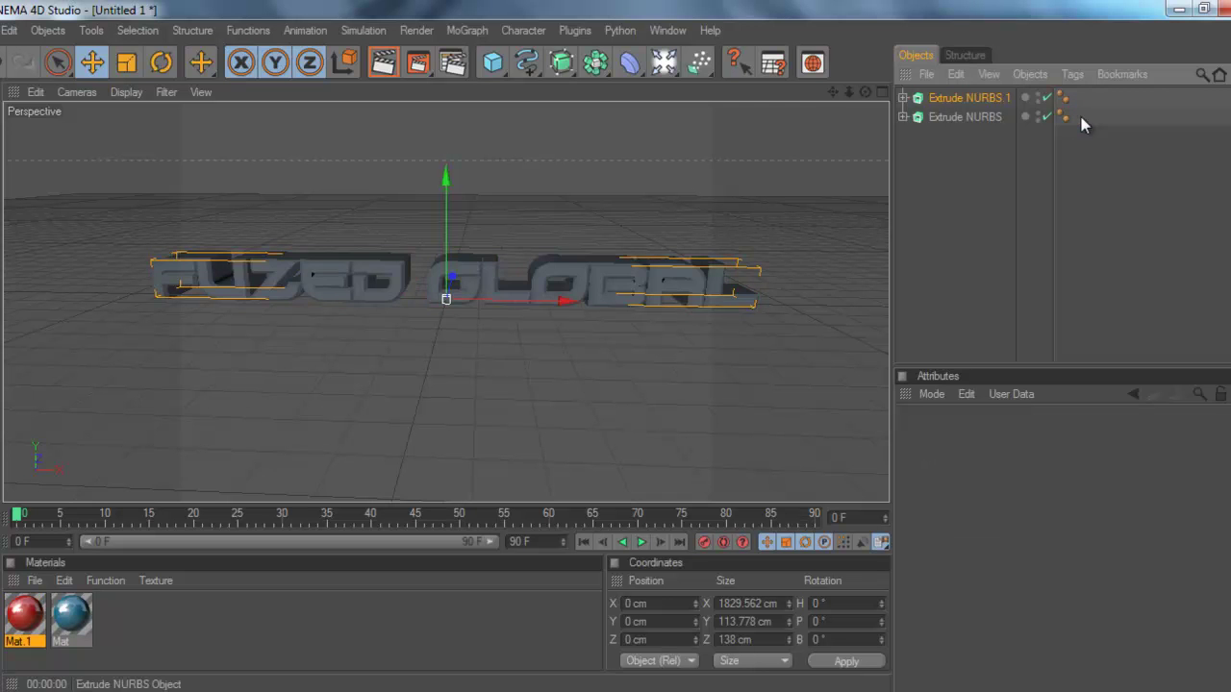
# Step: Try a 1 cm Y movement on the original Extrude NURBS viewed from its end and reset it to 0 cm
pyautogui.moveTo(864, 91); pyautogui.dragTo(615, 346)
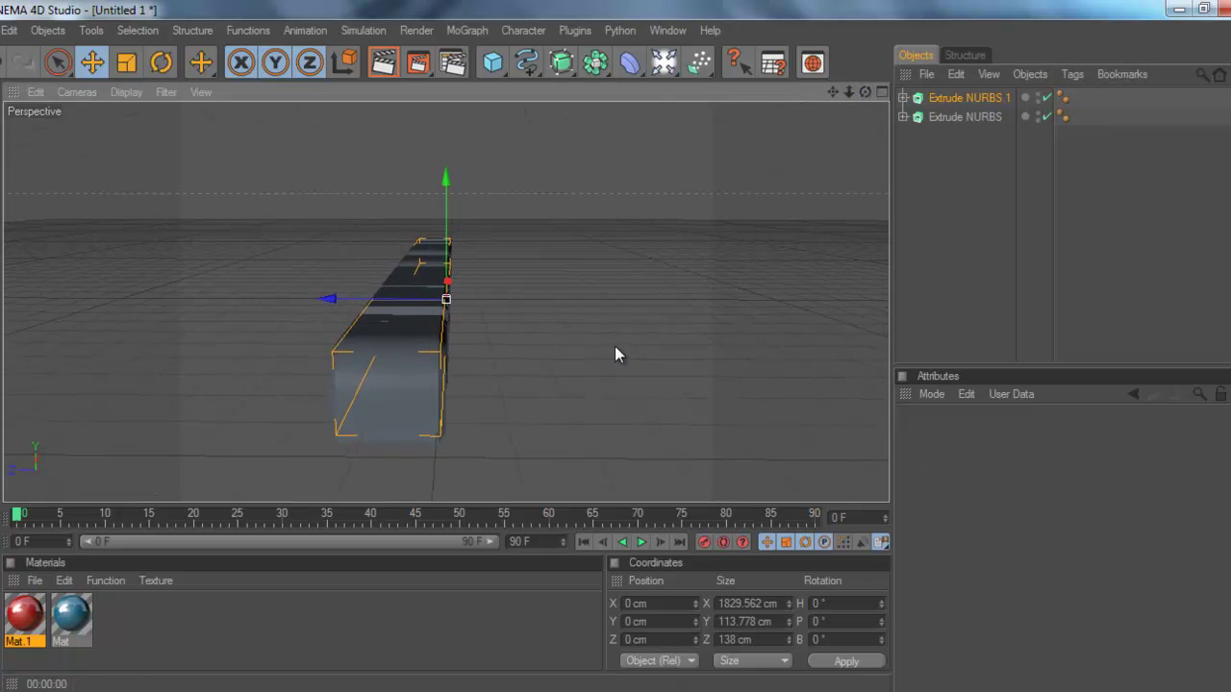
pyautogui.click(998, 117)
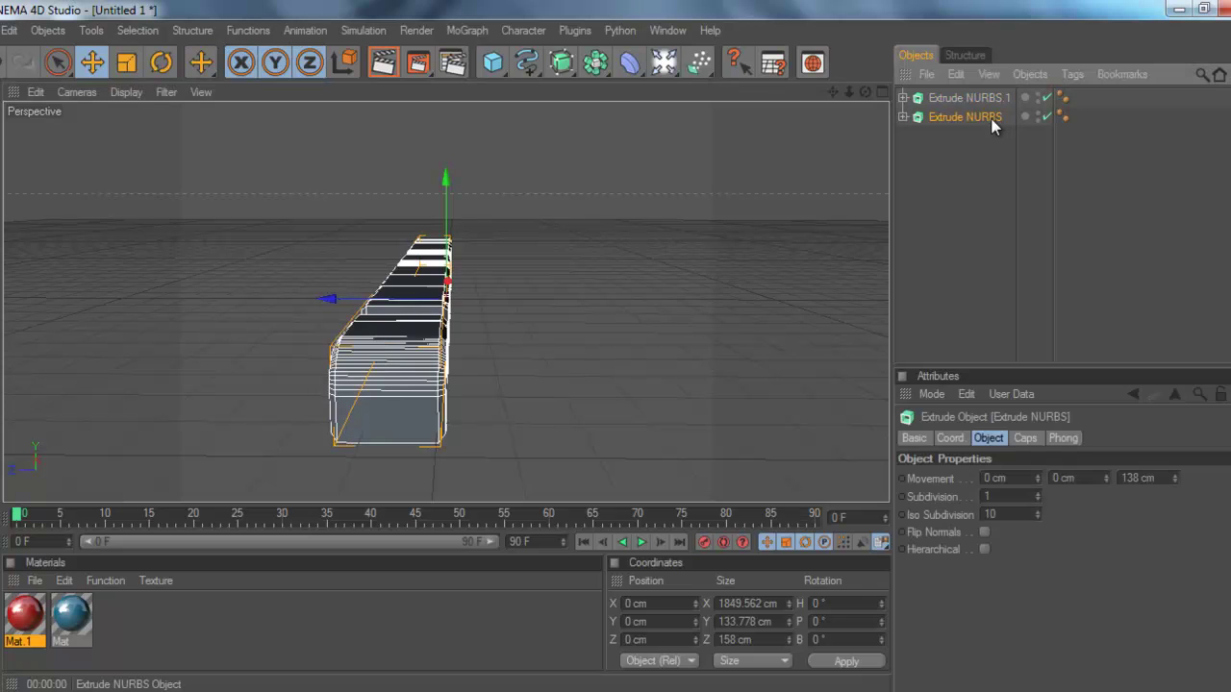
pyautogui.click(1019, 438)
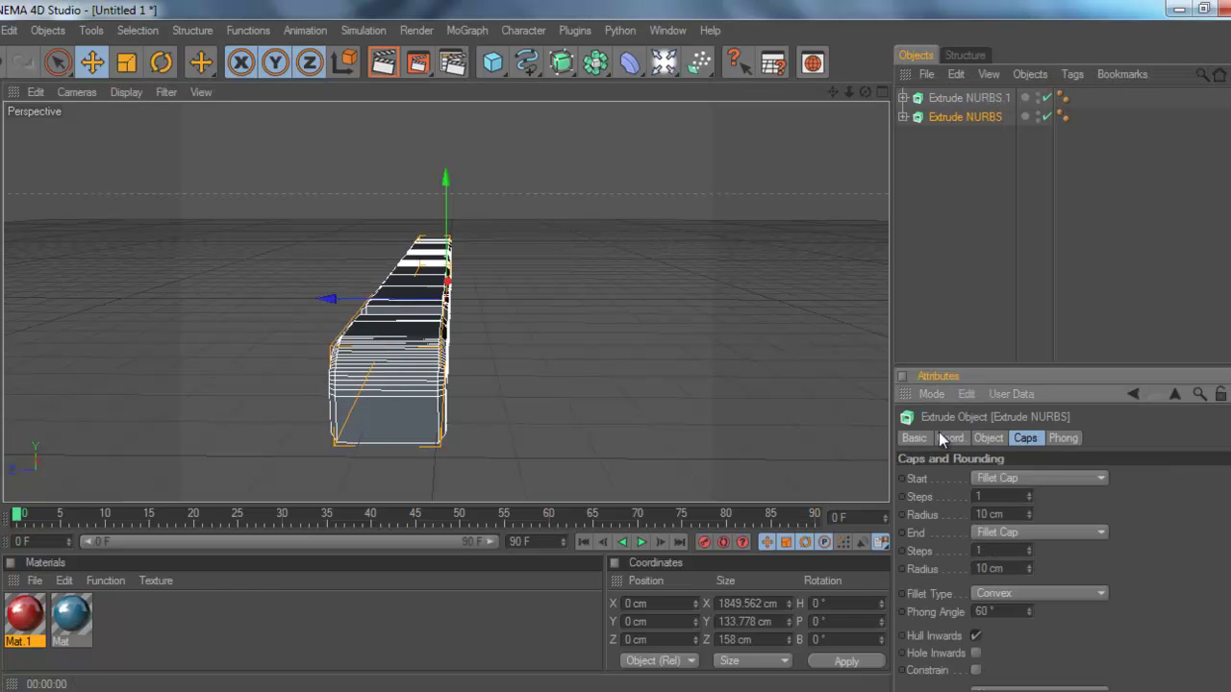
pyautogui.click(1022, 442)
pyautogui.click(988, 437)
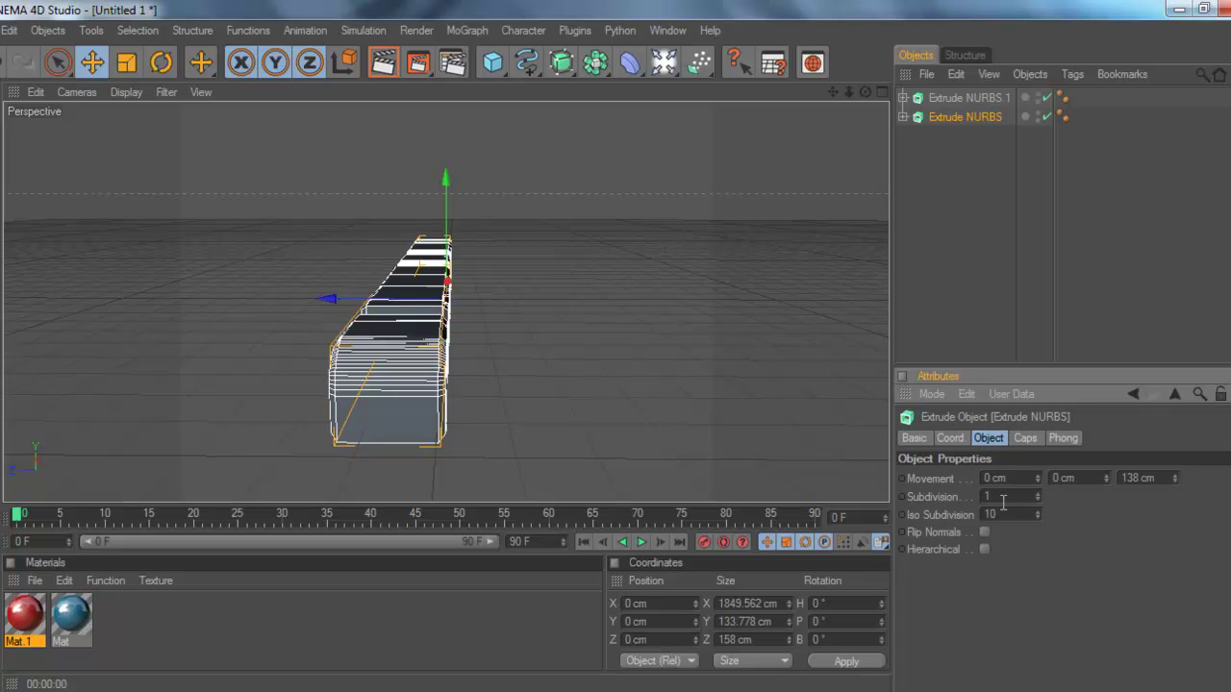
pyautogui.moveTo(1112, 485); pyautogui.dragTo(1107, 474)
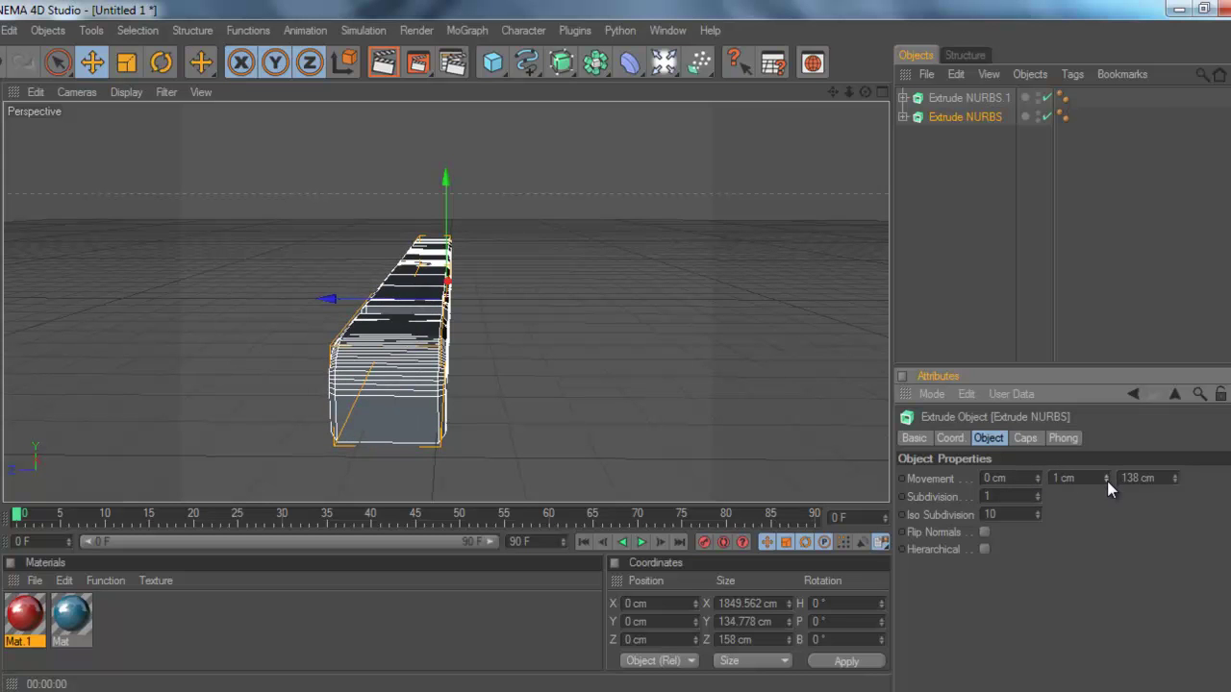
pyautogui.click(1106, 480)
pyautogui.click(1021, 439)
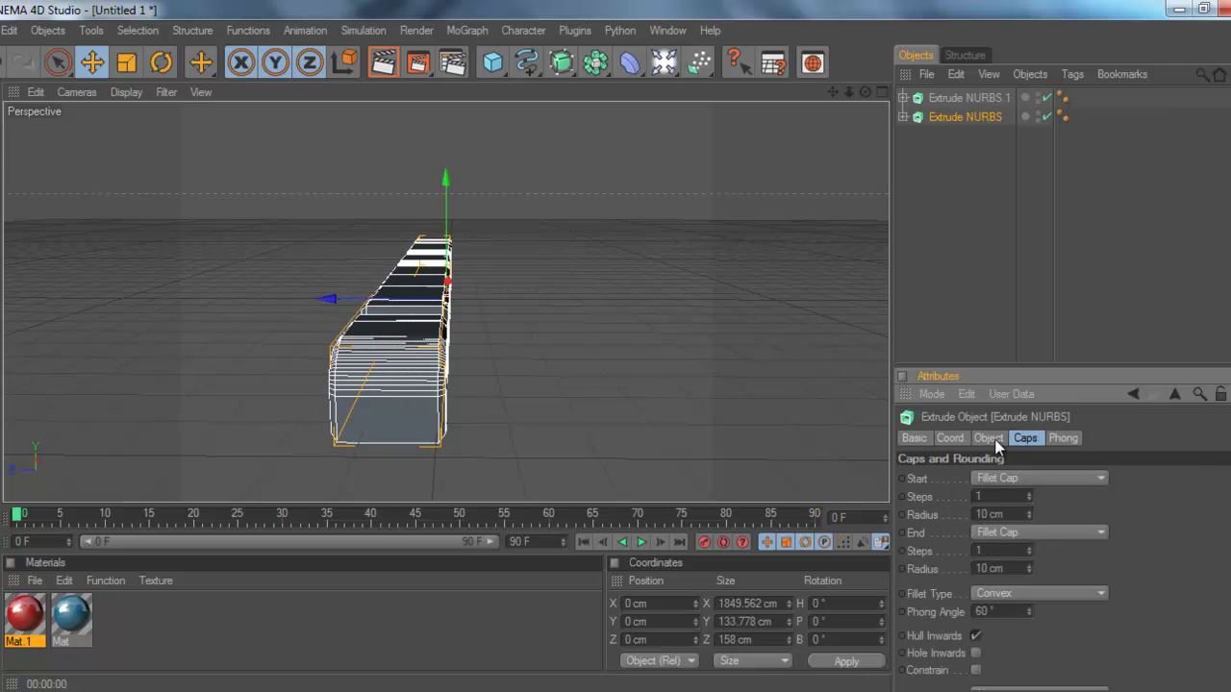
pyautogui.click(988, 439)
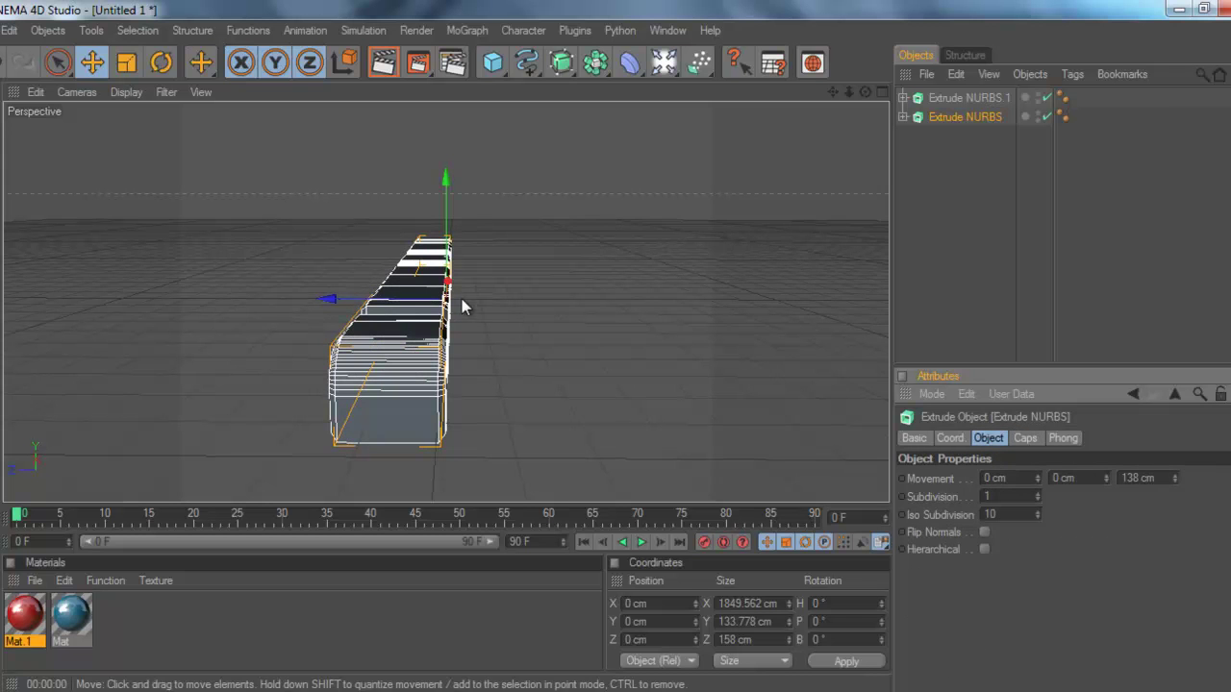
# Step: Move the original Extrude NURBS to about 11.7 cm along Z and set its Z extrusion movement to 100 cm
pyautogui.moveTo(344, 303); pyautogui.dragTo(617, 352)
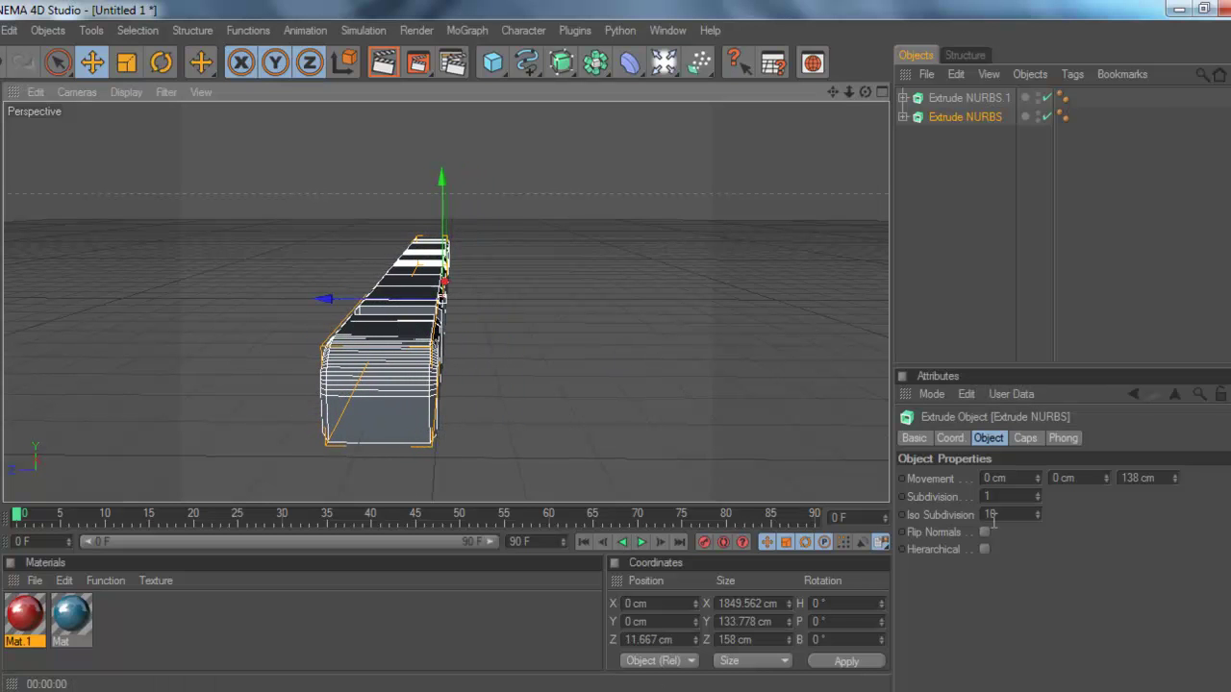
pyautogui.click(952, 439)
pyautogui.click(987, 438)
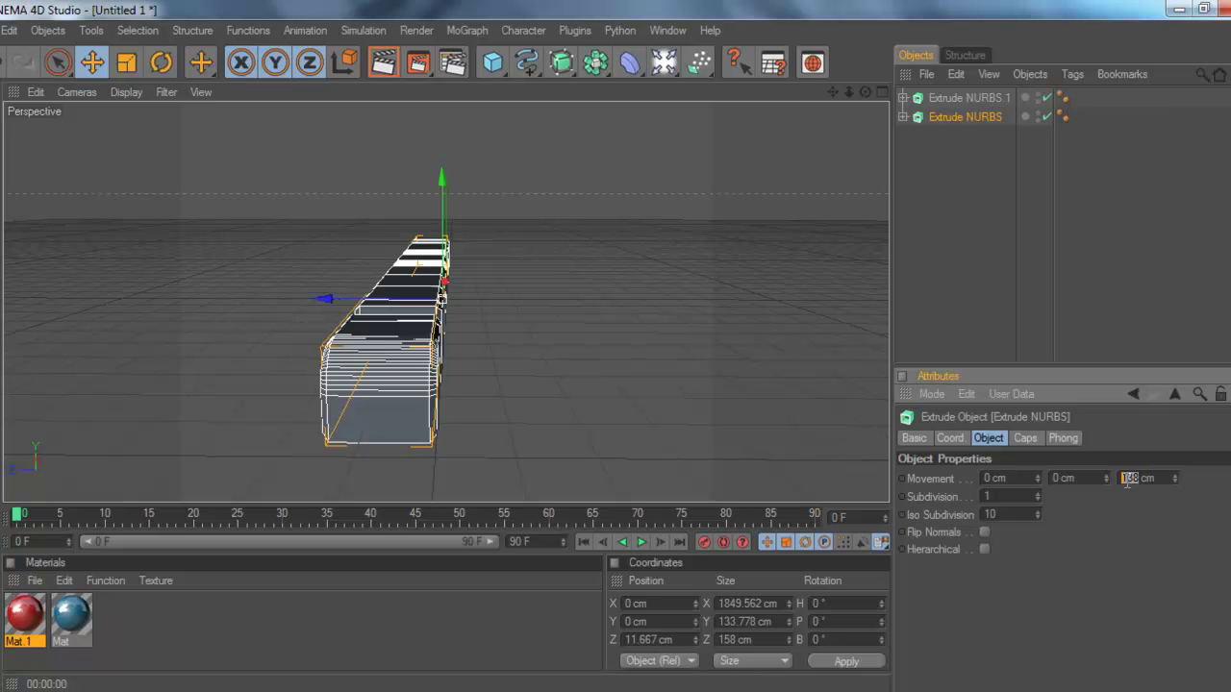
pyautogui.press('BackSpace')
pyautogui.write('100')
pyautogui.press('Return')
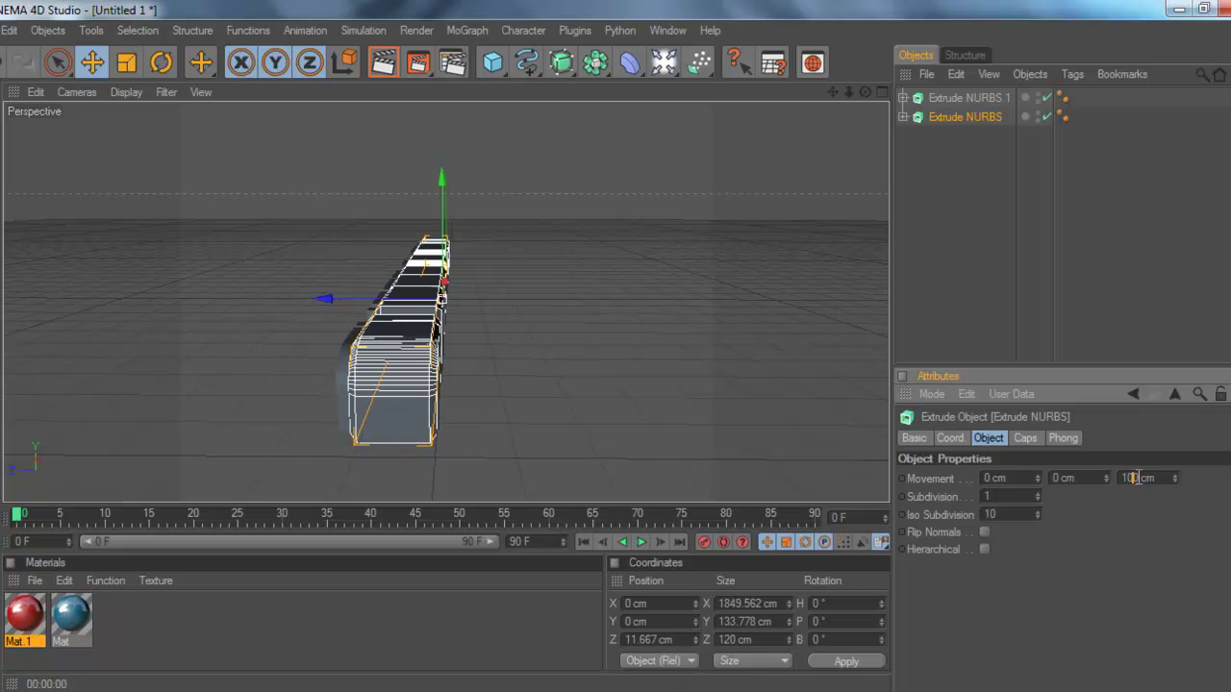
# Step: Reduce the original Extrude NURBS's Z extrusion movement to 90 cm and shift the object to about 23.3 cm along Z
pyautogui.press('BackSpace')
pyautogui.press('BackSpace')
pyautogui.write('90')
pyautogui.press('Return')
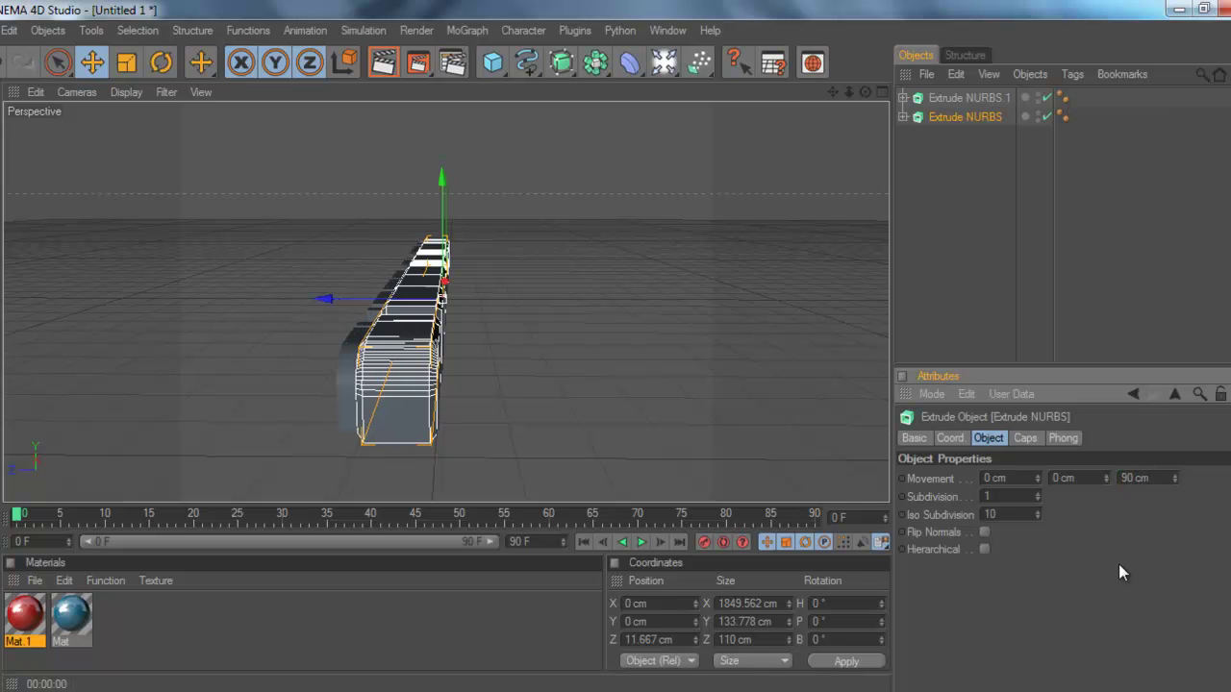
pyautogui.moveTo(379, 302); pyautogui.dragTo(616, 355)
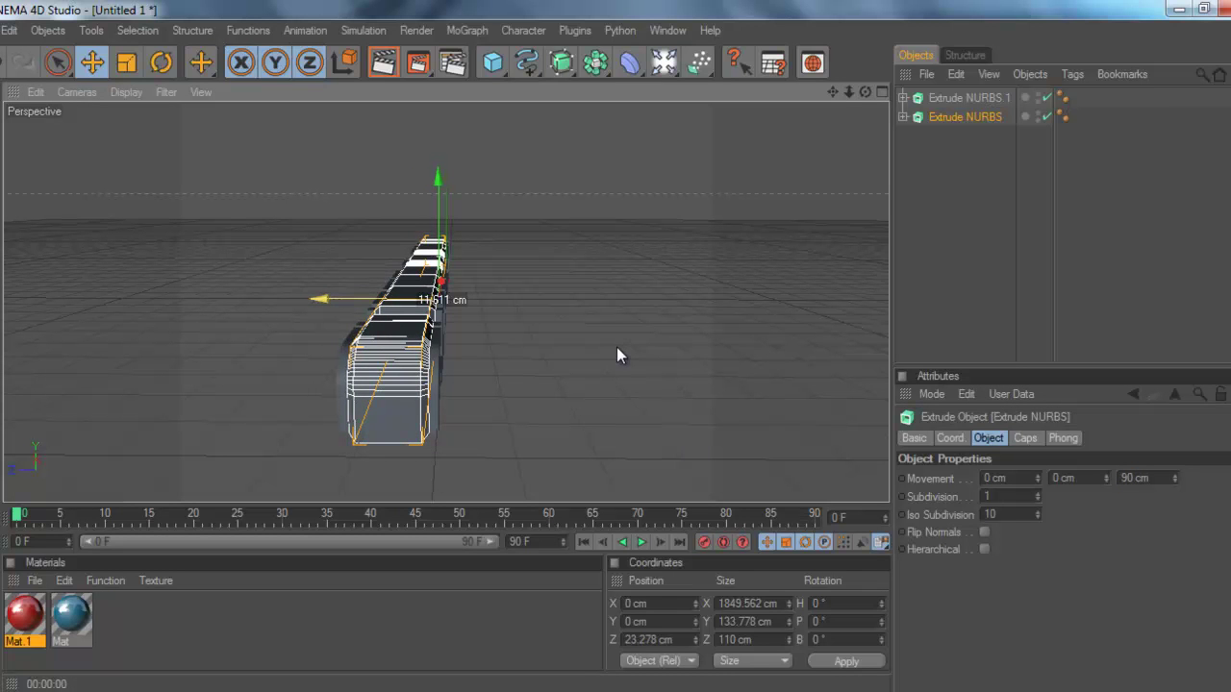
# Step: Set the original Extrude NURBS's Z extrusion movement to 70 cm, shift it to about 29.1 cm along Z and deselect it
pyautogui.click(1134, 478)
pyautogui.press('BackSpace')
pyautogui.press('BackSpace')
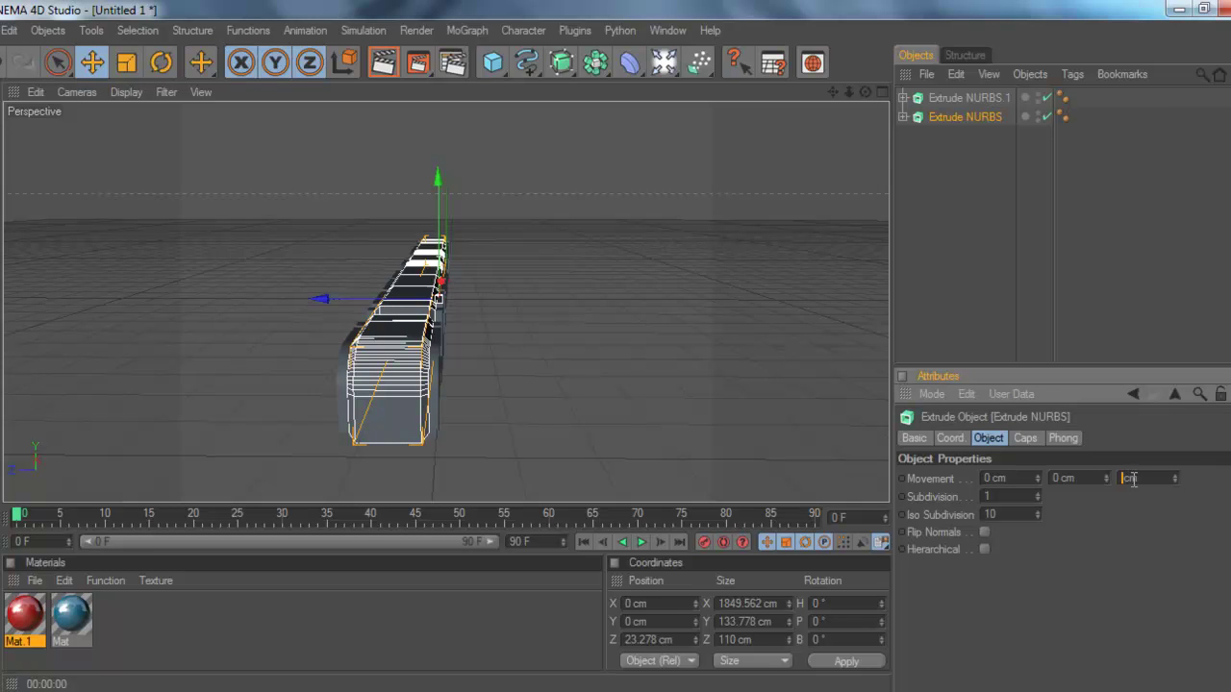
pyautogui.write('70')
pyautogui.press('Return')
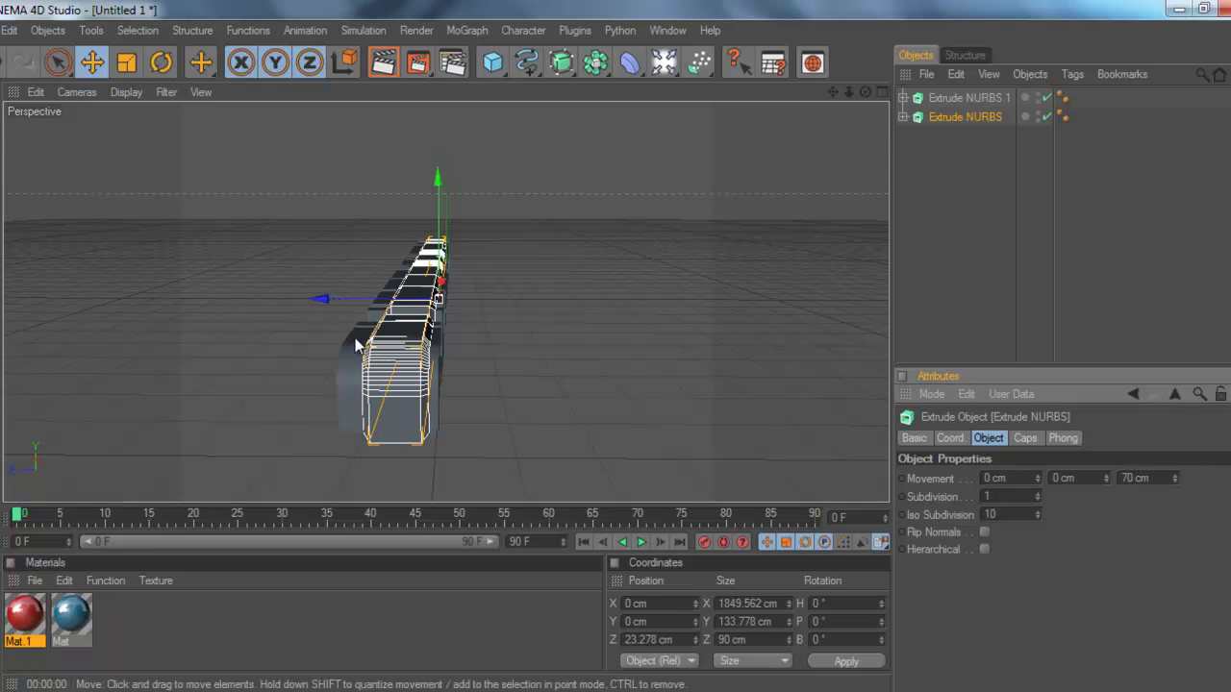
pyautogui.moveTo(351, 299); pyautogui.dragTo(616, 347)
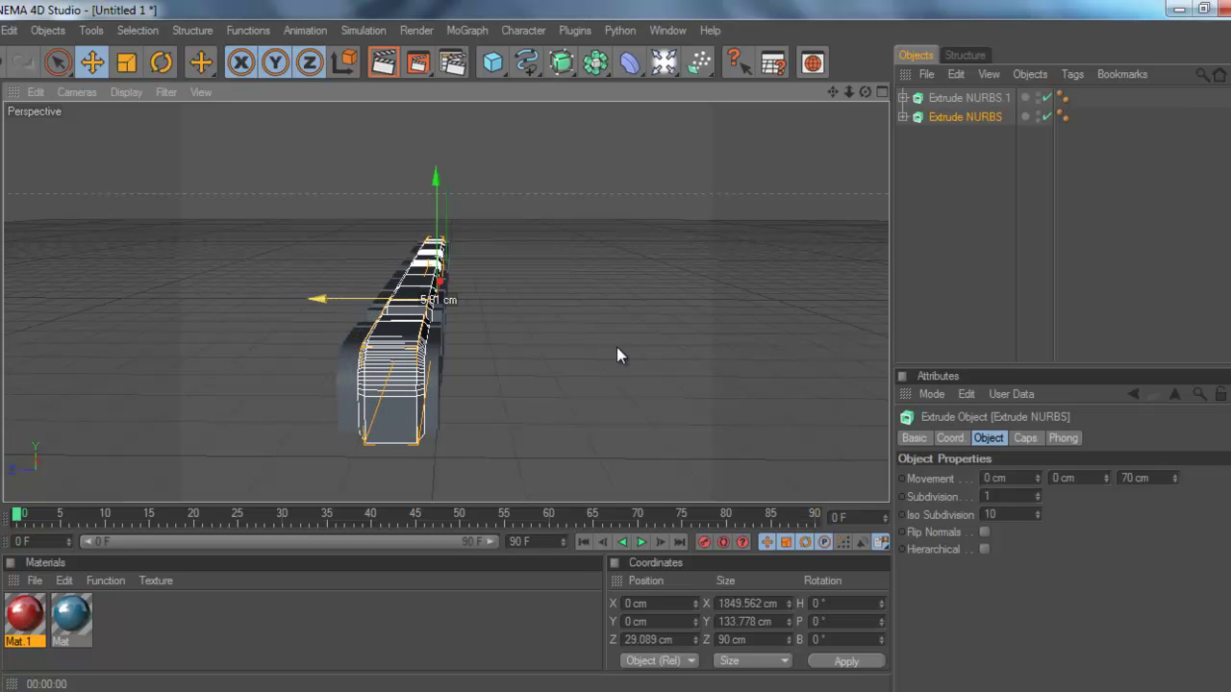
pyautogui.click(951, 215)
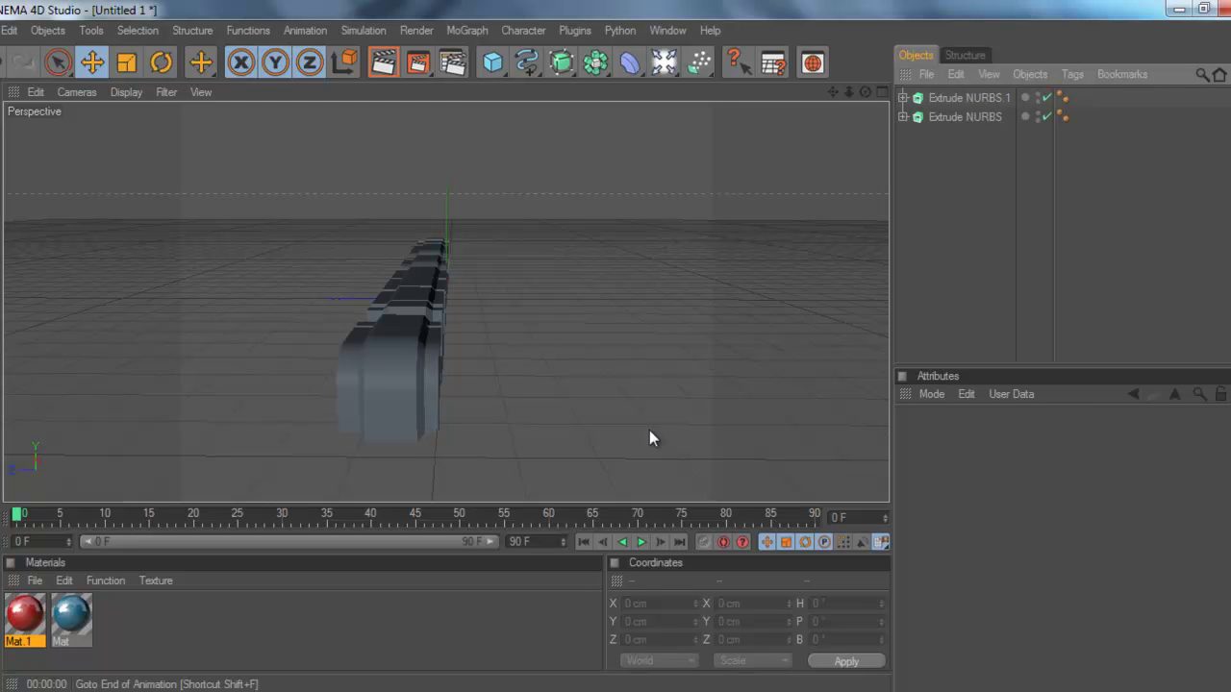
# Step: Apply the blue material to Extrude NURBS.1, try the red material on it as well and delete the red texture tag
pyautogui.moveTo(865, 91); pyautogui.dragTo(617, 347)
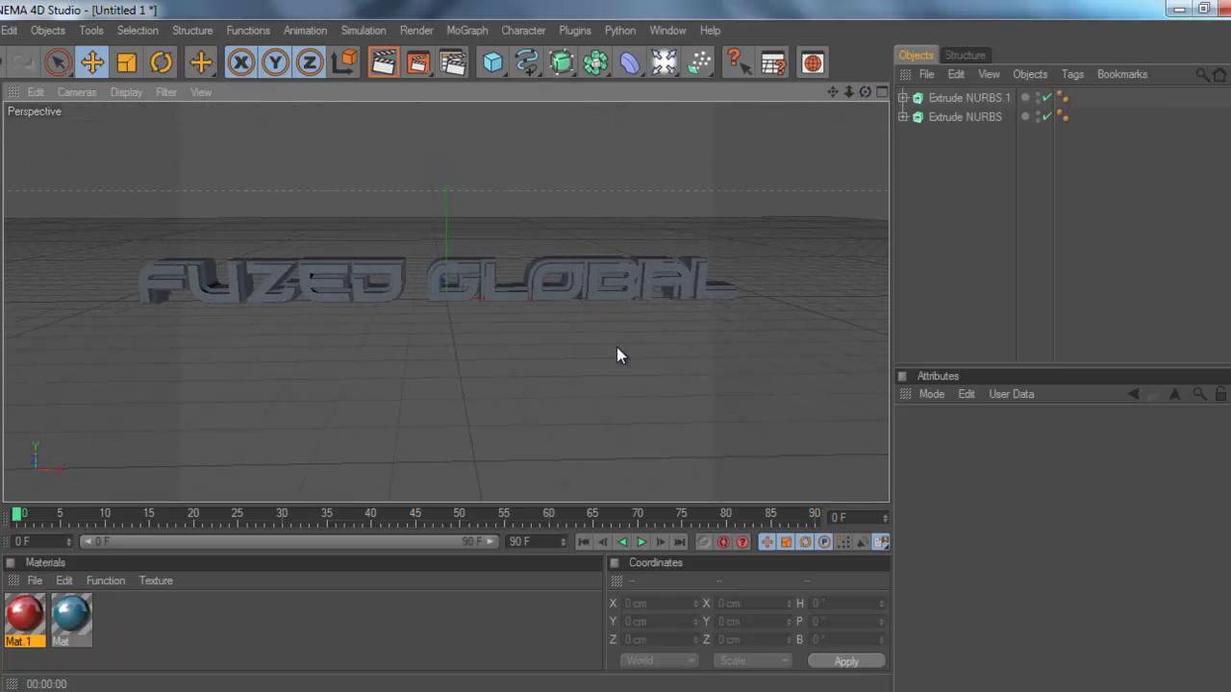
pyautogui.moveTo(79, 623); pyautogui.dragTo(237, 300)
pyautogui.moveTo(298, 370); pyautogui.dragTo(390, 261)
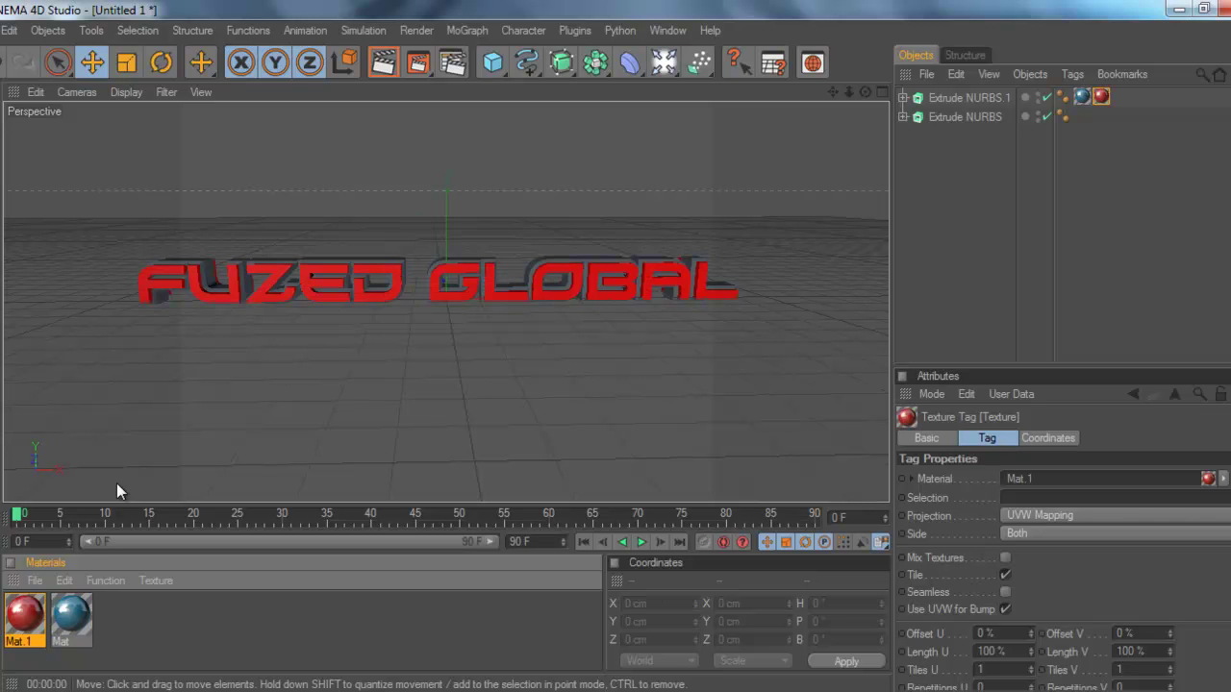
pyautogui.click(1103, 100)
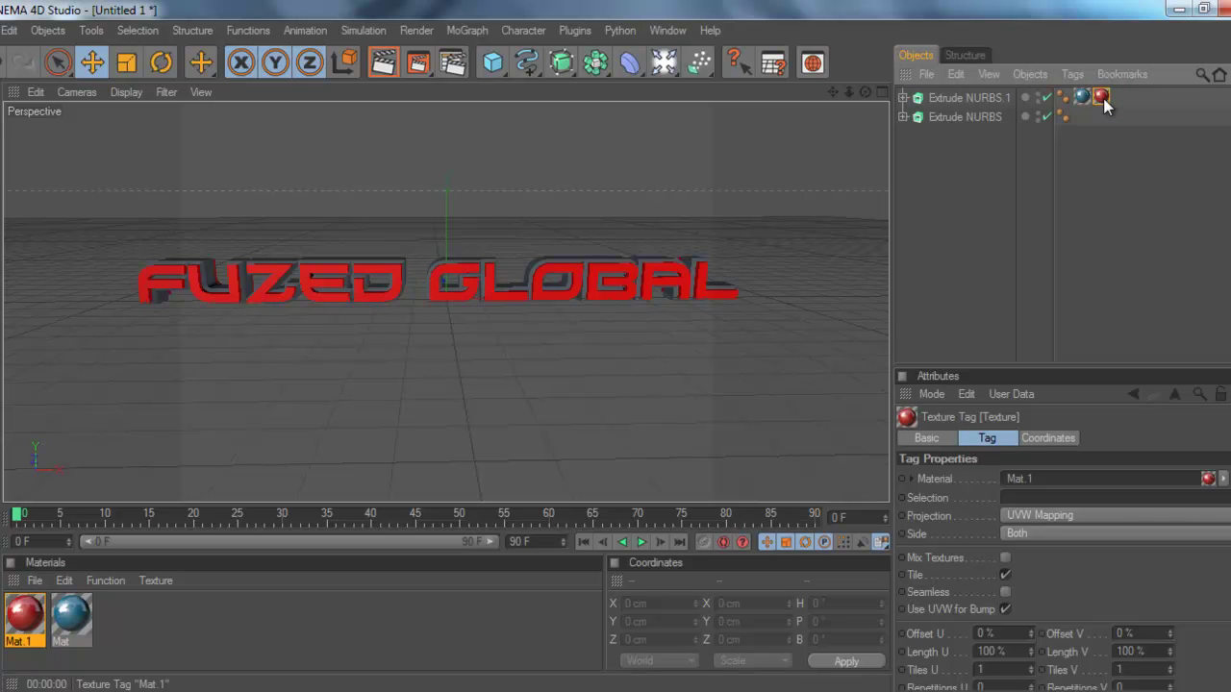
pyautogui.press('Delete')
# Step: Add the red material to Extrude NURBS.1, transfer its texture tag to the original Extrude NURBS and deselect everything
pyautogui.moveTo(864, 91); pyautogui.dragTo(510, 264)
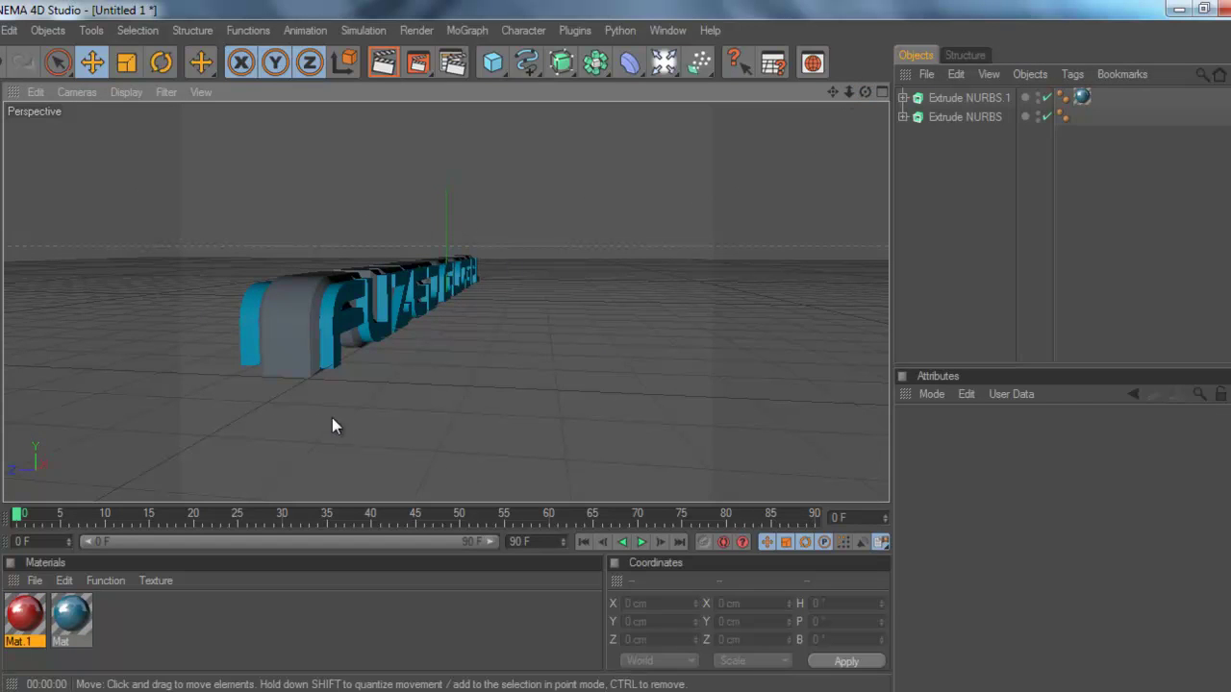
pyautogui.moveTo(26, 618); pyautogui.dragTo(282, 344)
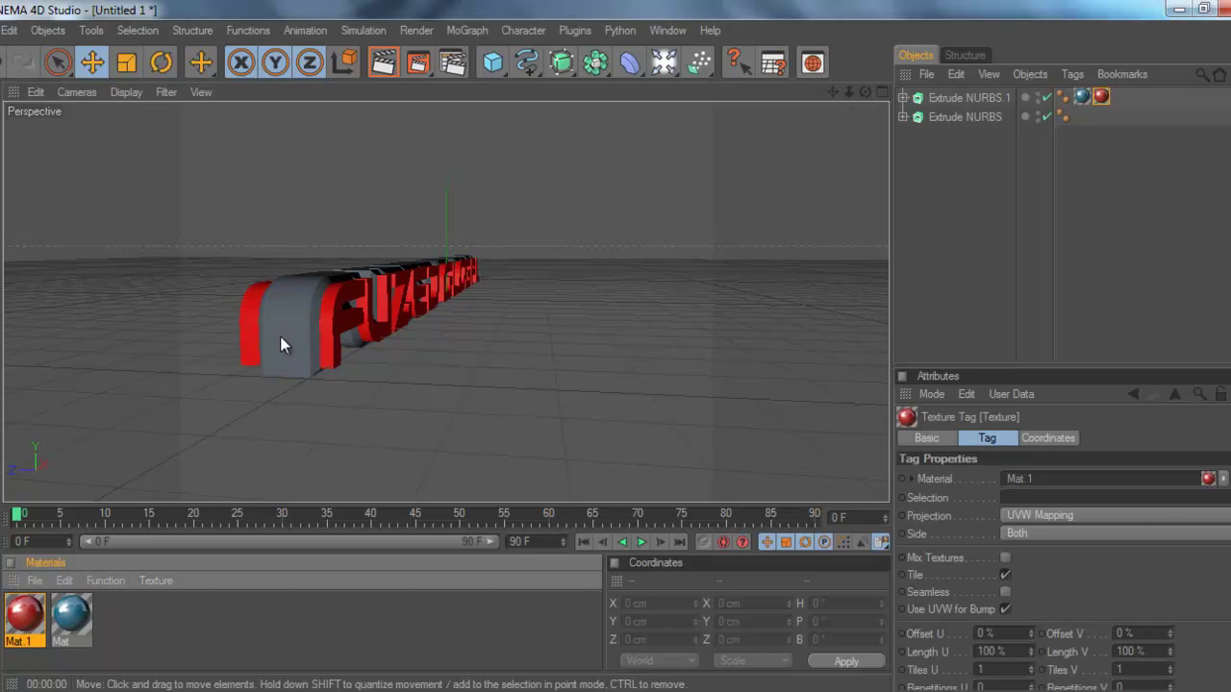
pyautogui.click(281, 339)
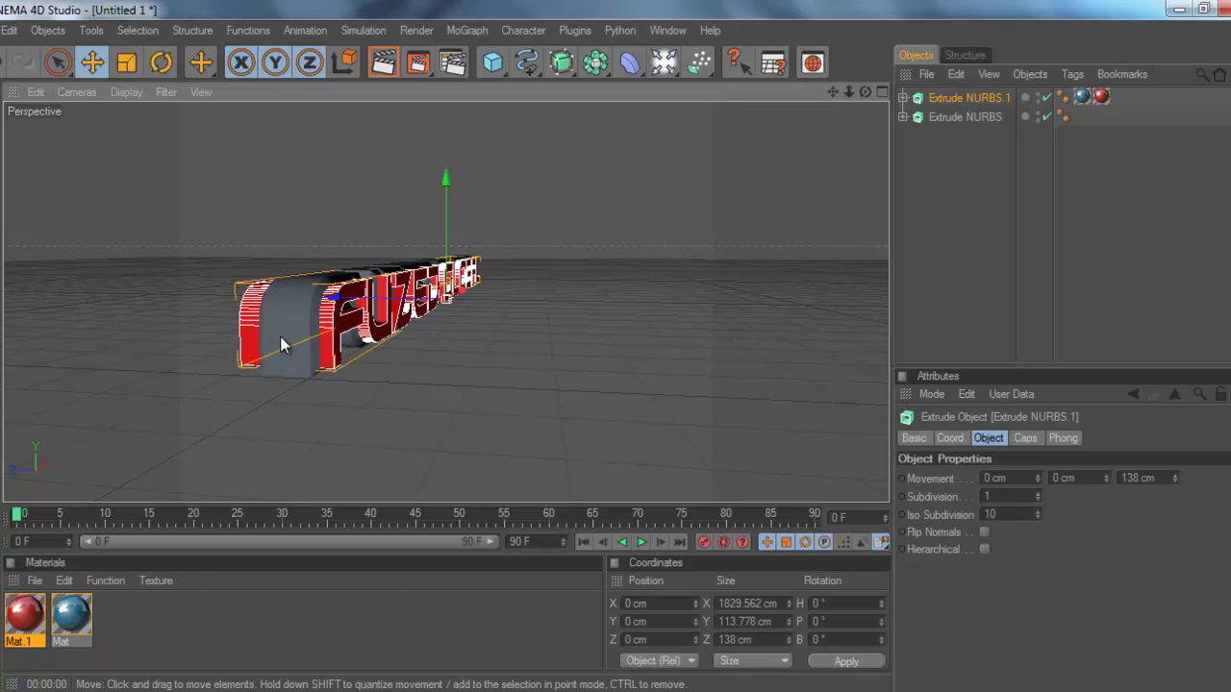
pyautogui.click(958, 114)
pyautogui.moveTo(1101, 97); pyautogui.dragTo(1085, 130)
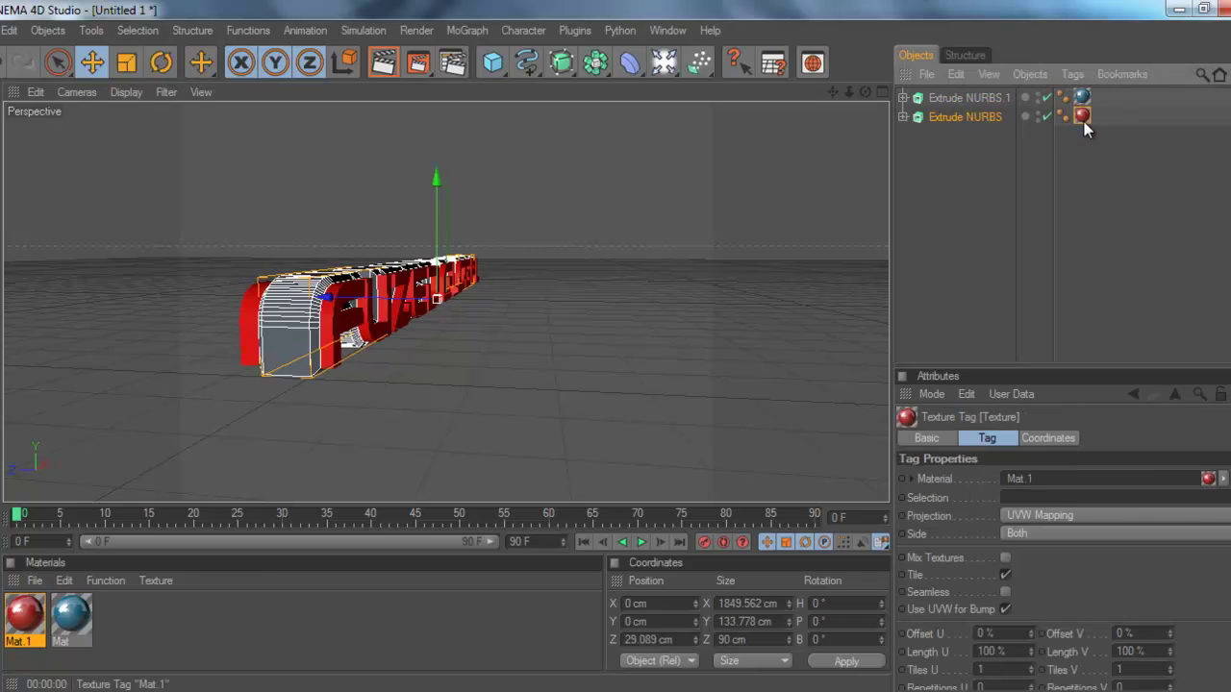
pyautogui.click(1088, 173)
pyautogui.moveTo(862, 92); pyautogui.dragTo(615, 347)
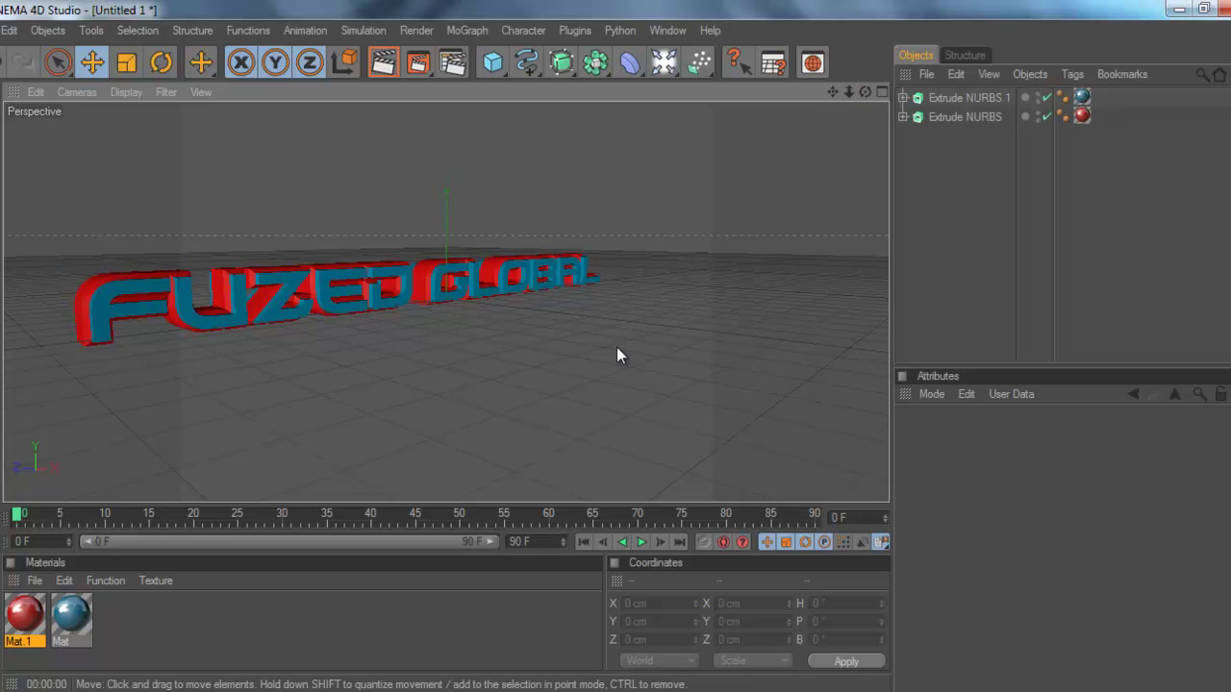
# Step: Add a Floor object and rotate it upright to a pitch of about -88.8°
pyautogui.moveTo(832, 93); pyautogui.dragTo(608, 347)
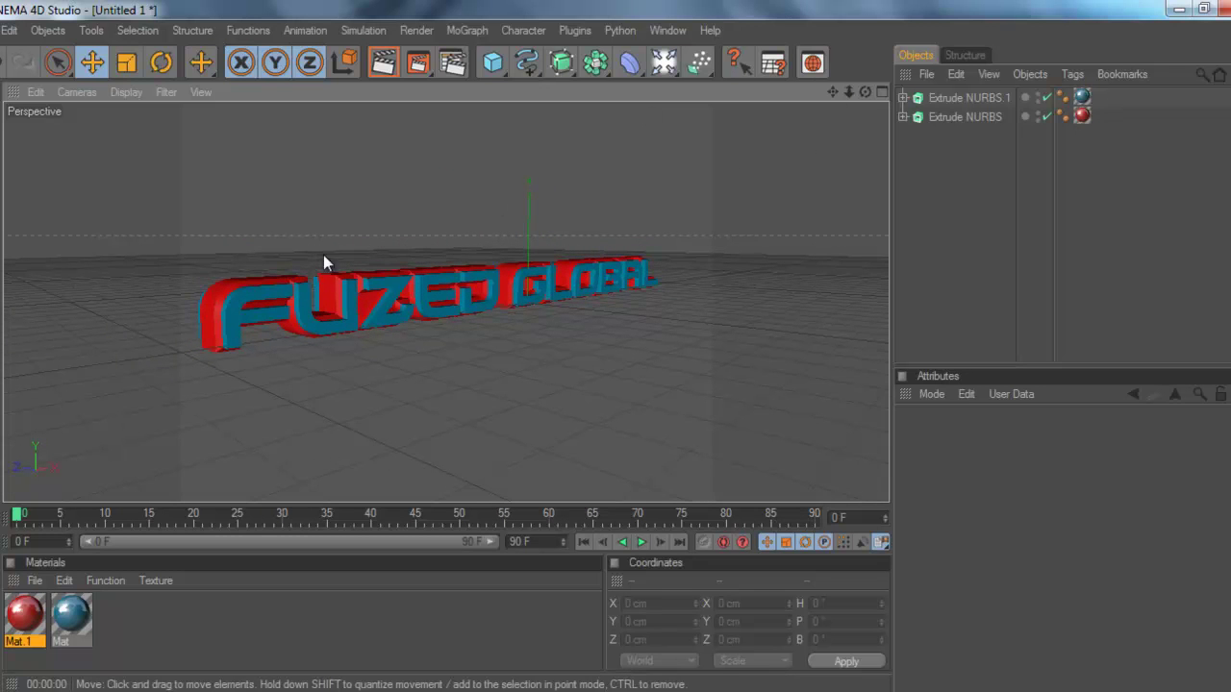
pyautogui.click(666, 64)
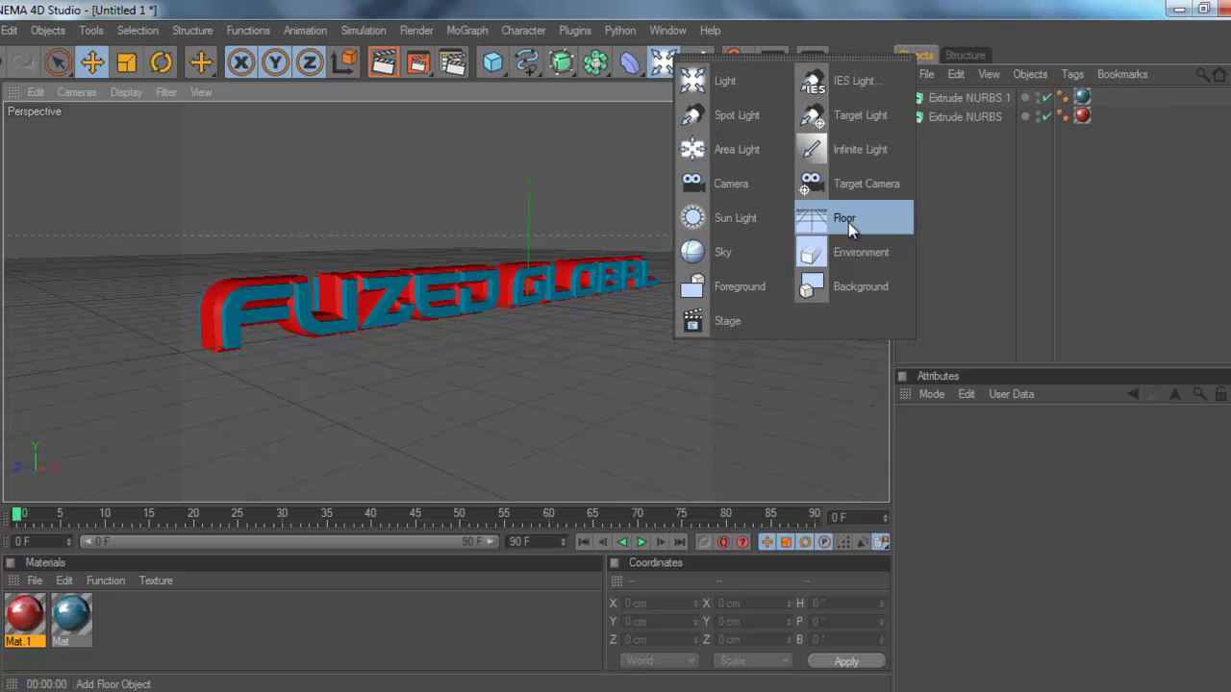
pyautogui.click(846, 219)
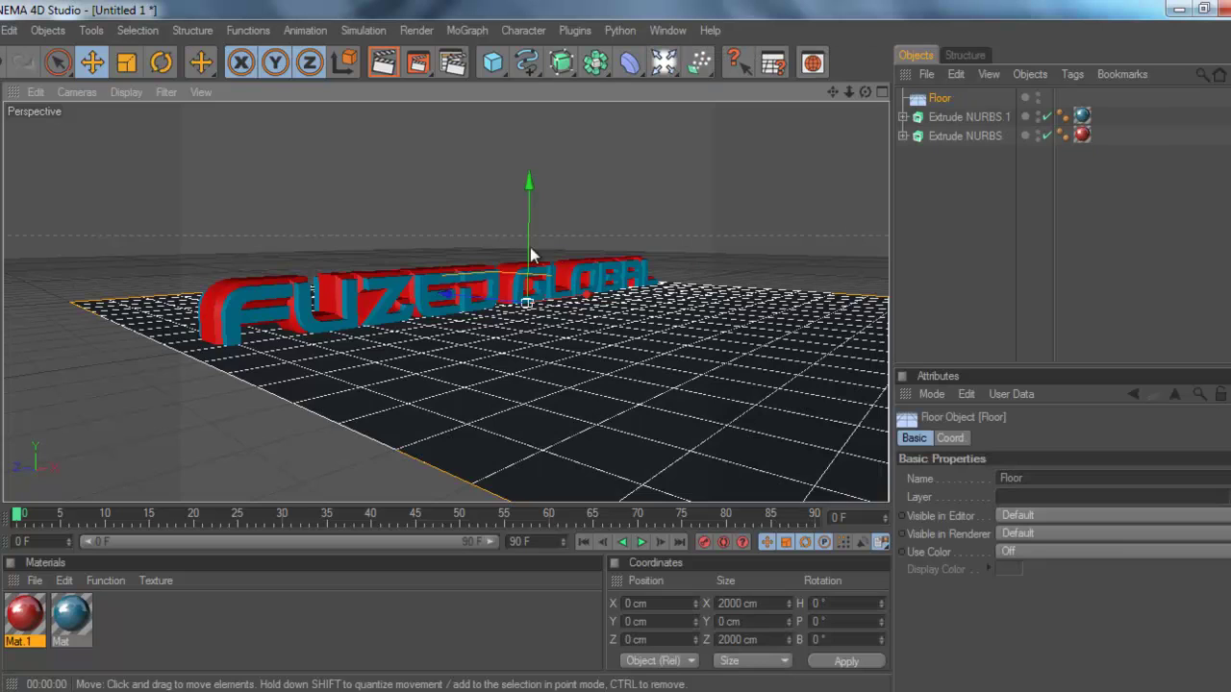
pyautogui.click(162, 62)
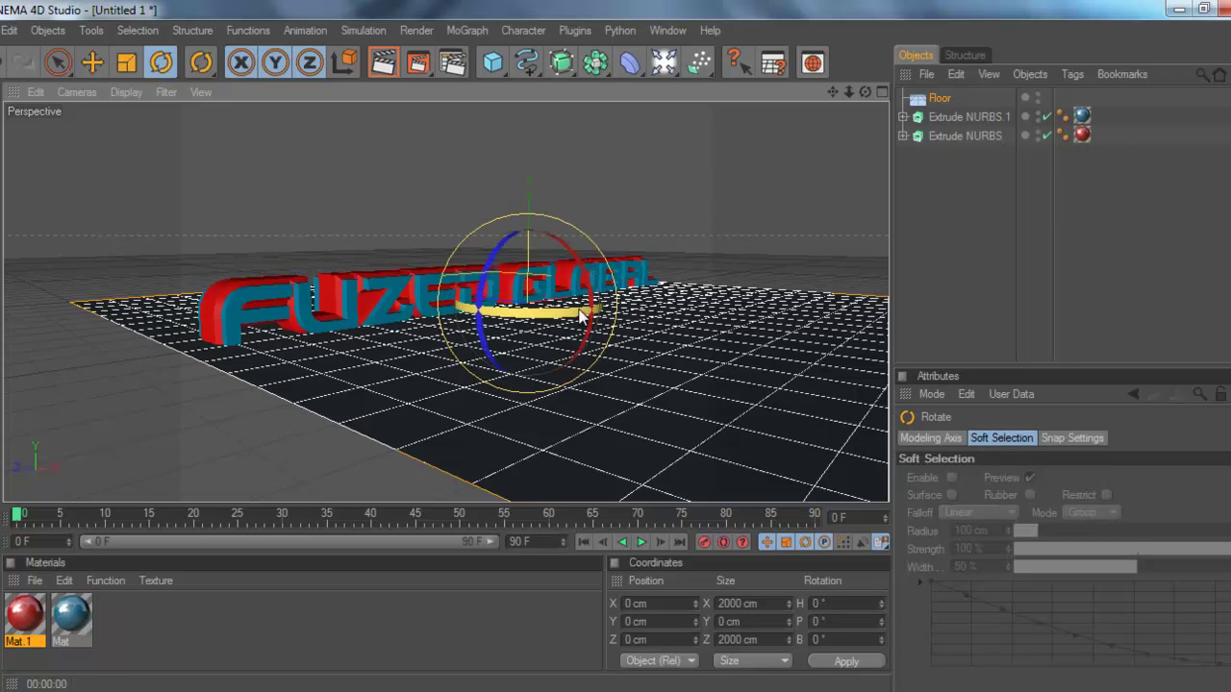
pyautogui.moveTo(594, 308); pyautogui.dragTo(520, 231)
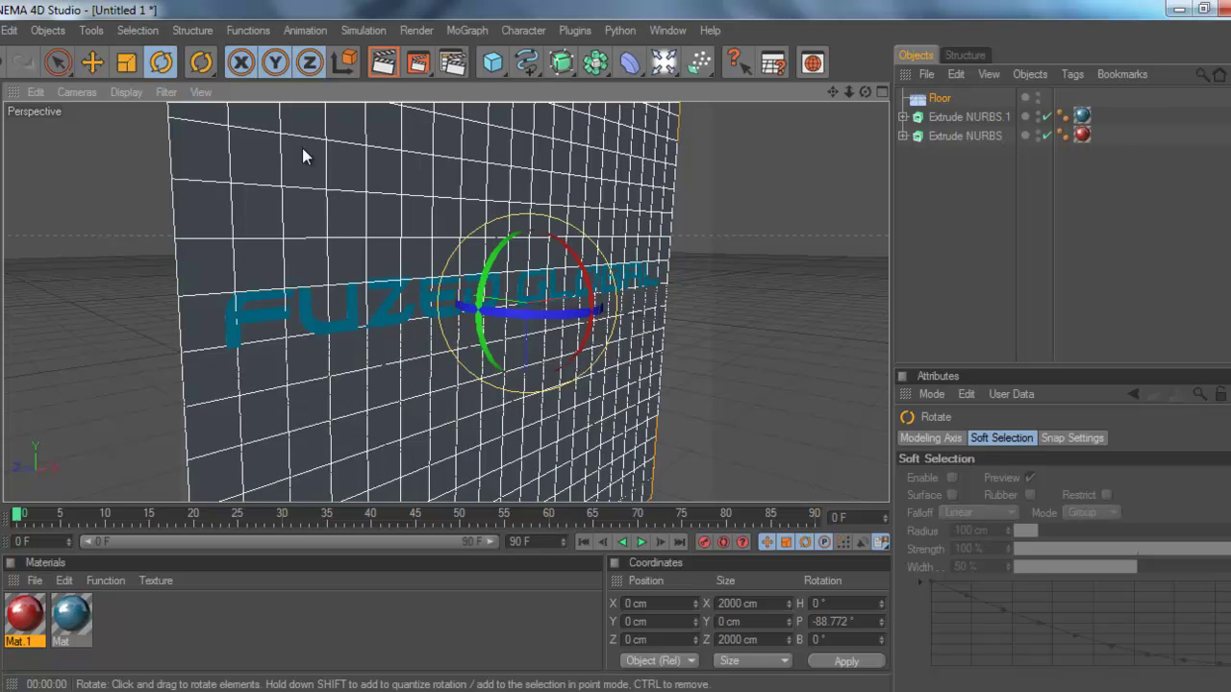
# Step: Move the upright floor behind the text, to about X 9 cm, Y 25.9 cm and Z 698.1 cm, keeping its heading at 0°
pyautogui.press('e')
pyautogui.moveTo(513, 304); pyautogui.dragTo(595, 338)
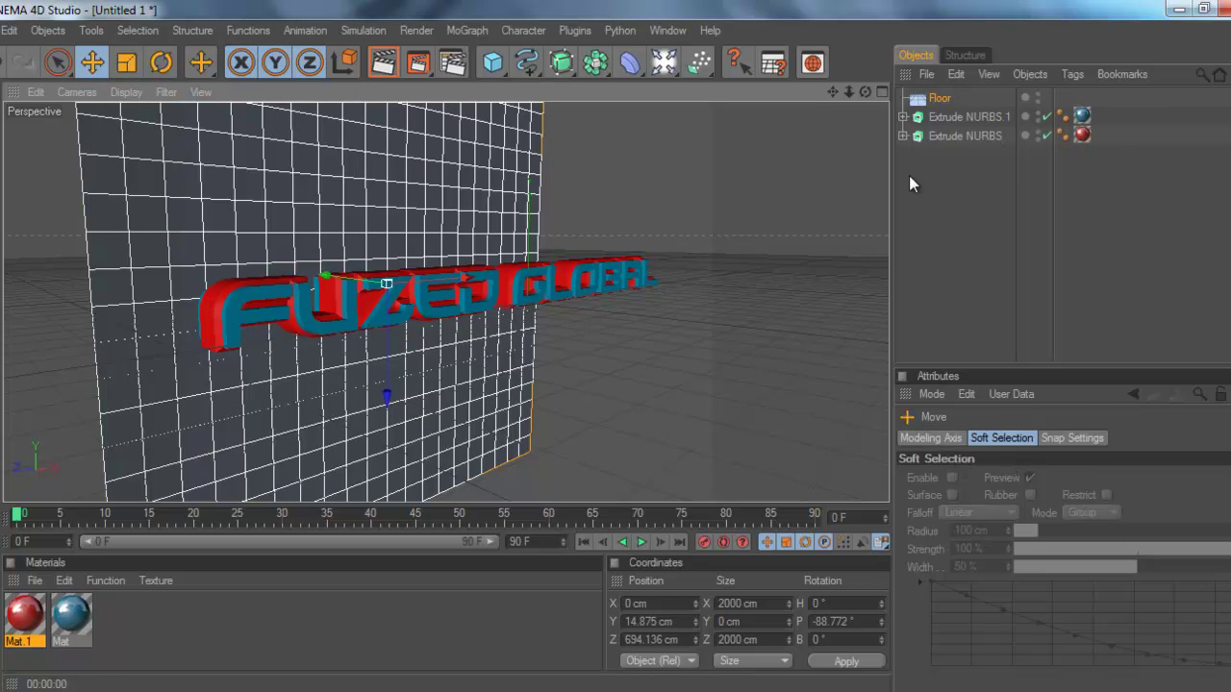
pyautogui.click(939, 98)
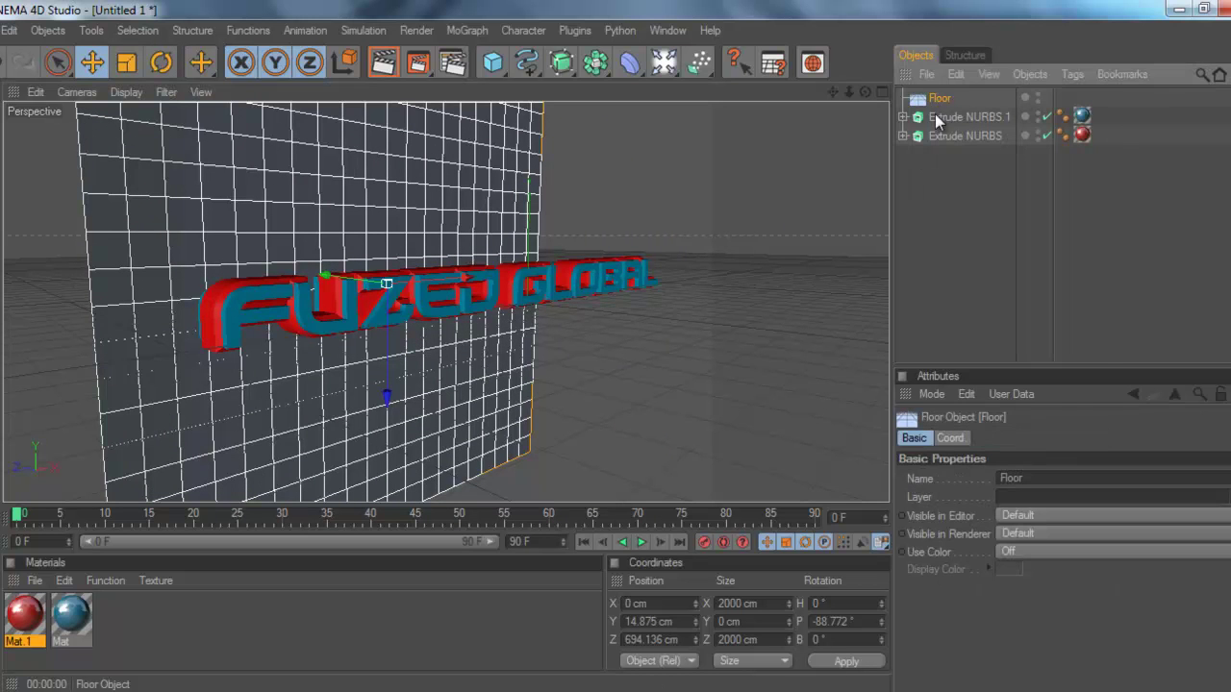
pyautogui.click(952, 438)
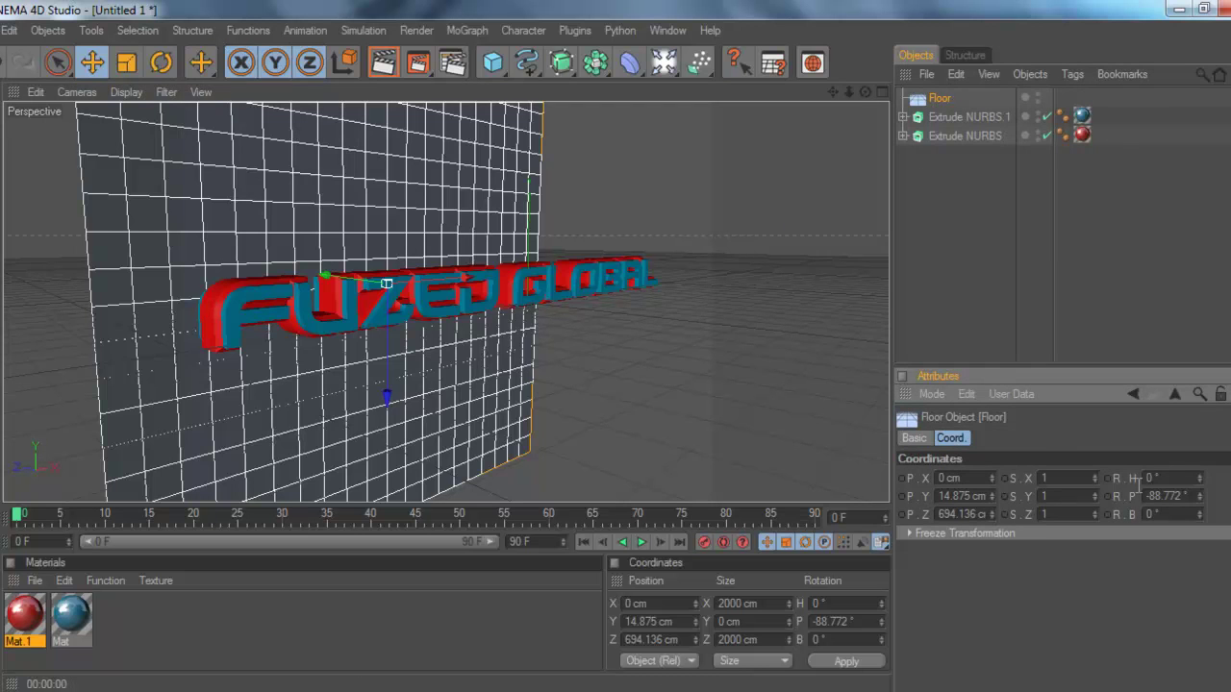
pyautogui.click(1199, 476)
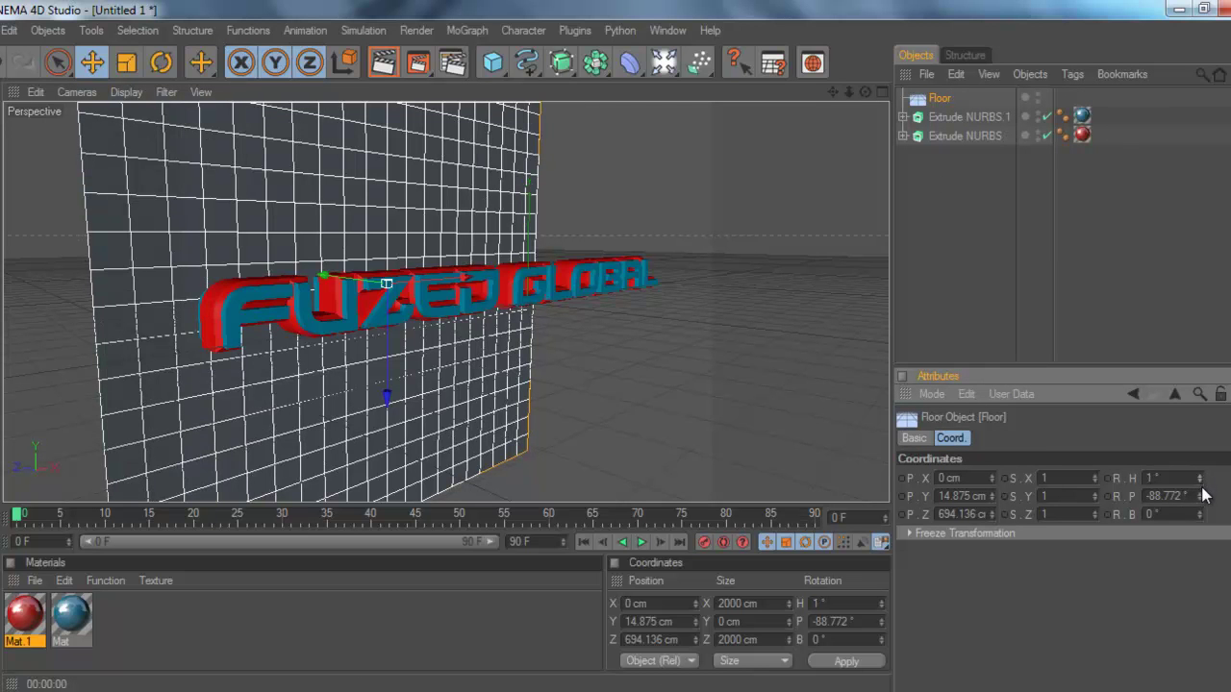
pyautogui.click(1200, 480)
pyautogui.moveTo(996, 477); pyautogui.dragTo(995, 509)
# Step: Enlarge the floor into a full backdrop by entering 99999999 for its X scale and similarly huge Y and Z scales
pyautogui.moveTo(1092, 477); pyautogui.dragTo(1093, 477)
pyautogui.press('BackSpace')
pyautogui.write('99999999')
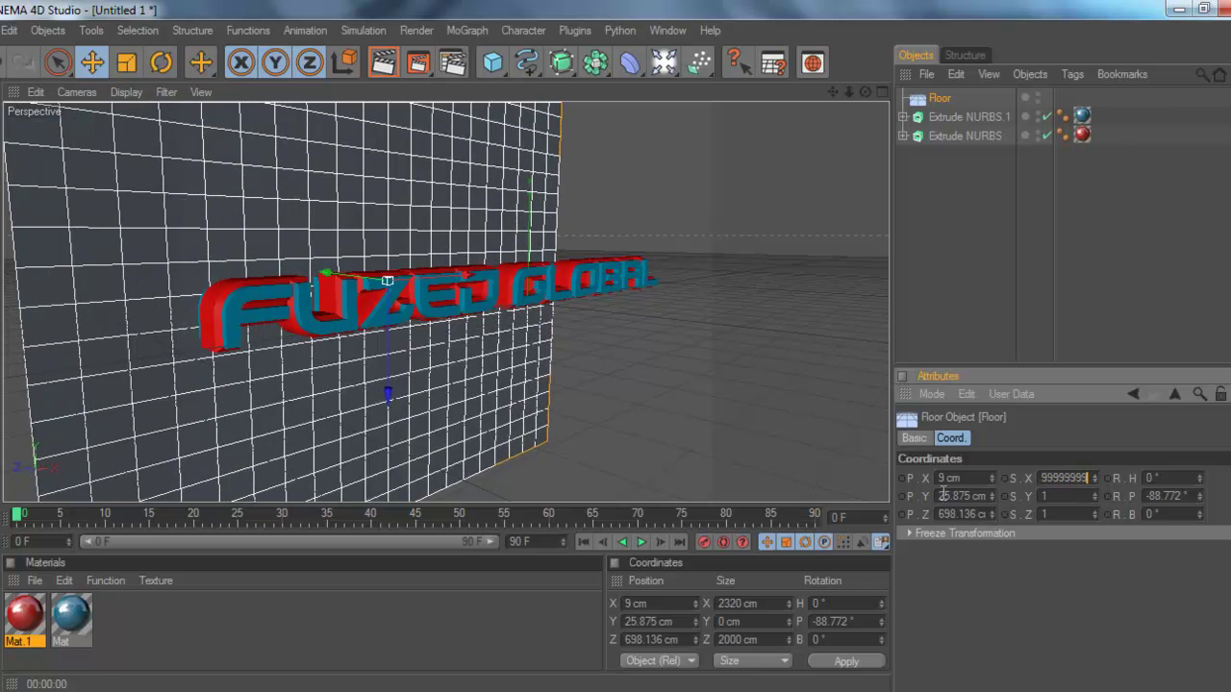
pyautogui.press('Return')
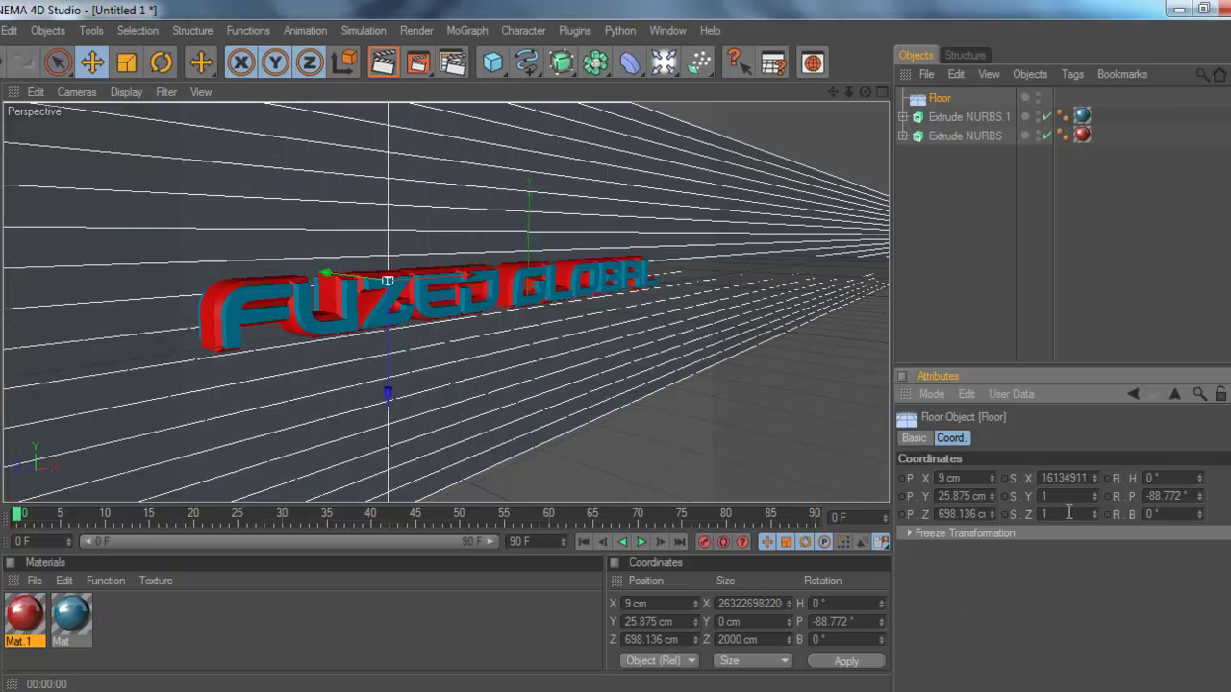
pyautogui.click(1096, 499)
pyautogui.press('BackSpace')
pyautogui.write('99999999')
pyautogui.press('Return')
pyautogui.write('9999')
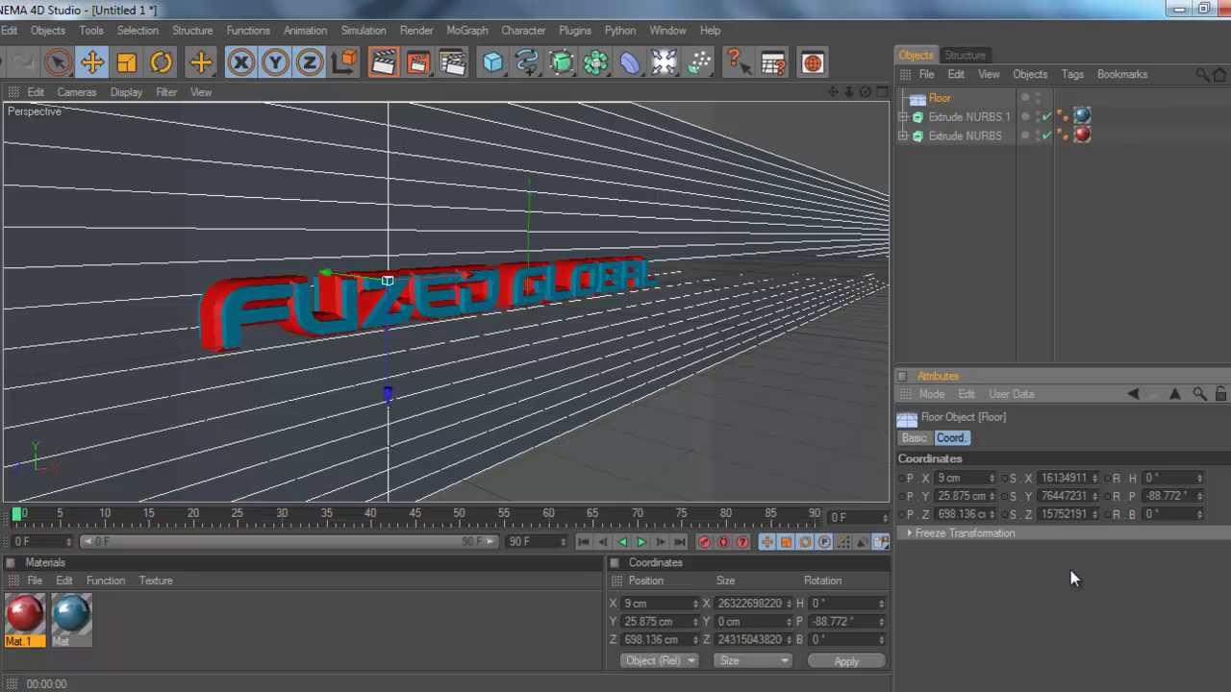
pyautogui.press('Return')
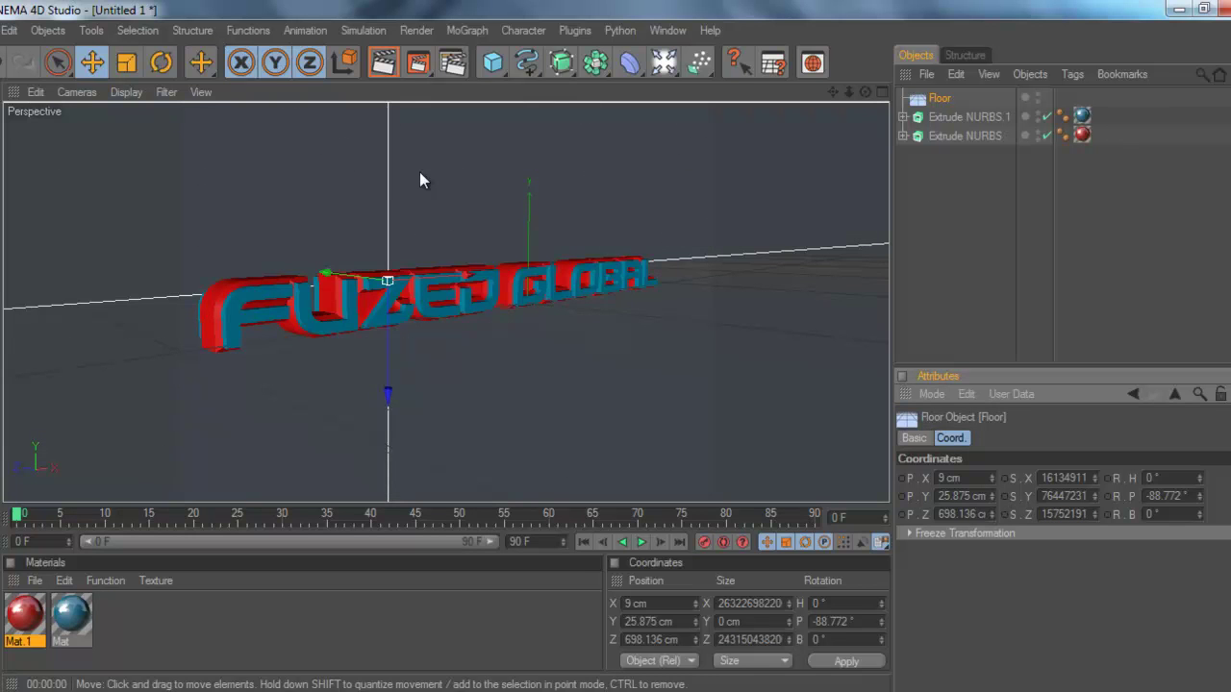
# Step: Render the view, move the floor to about X 137 cm, Y 150.6 cm and Z 594.9 cm, and deselect it
pyautogui.click(384, 63)
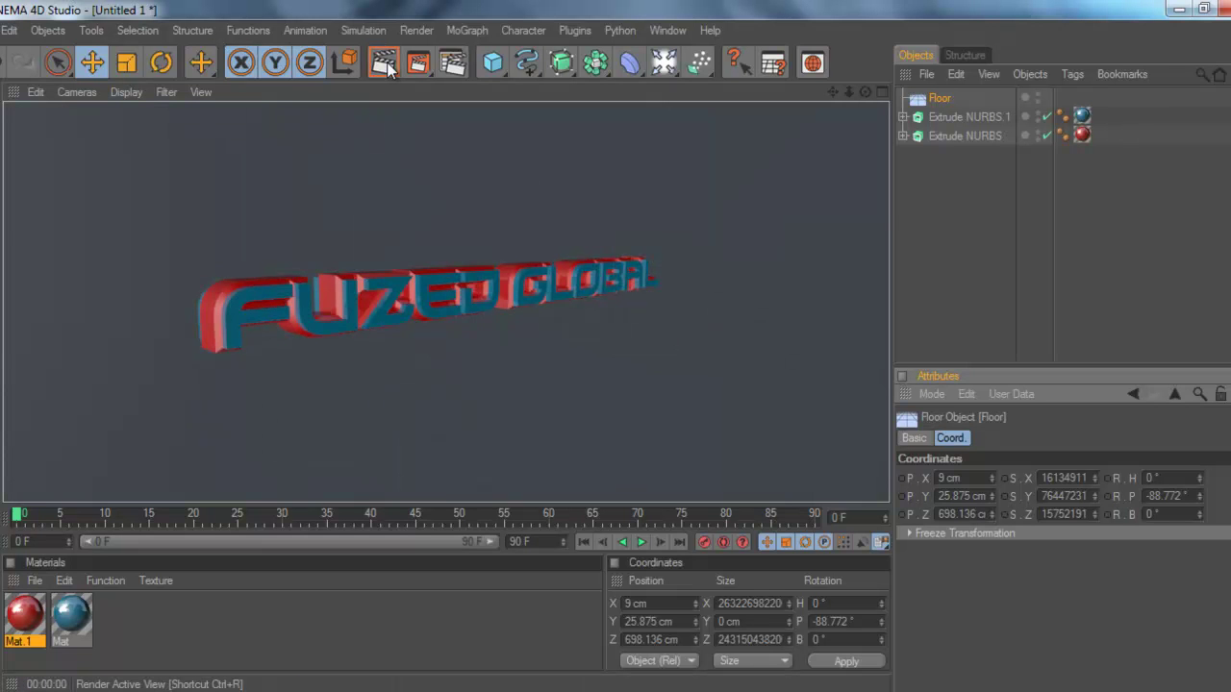
pyautogui.moveTo(520, 266); pyautogui.dragTo(618, 347)
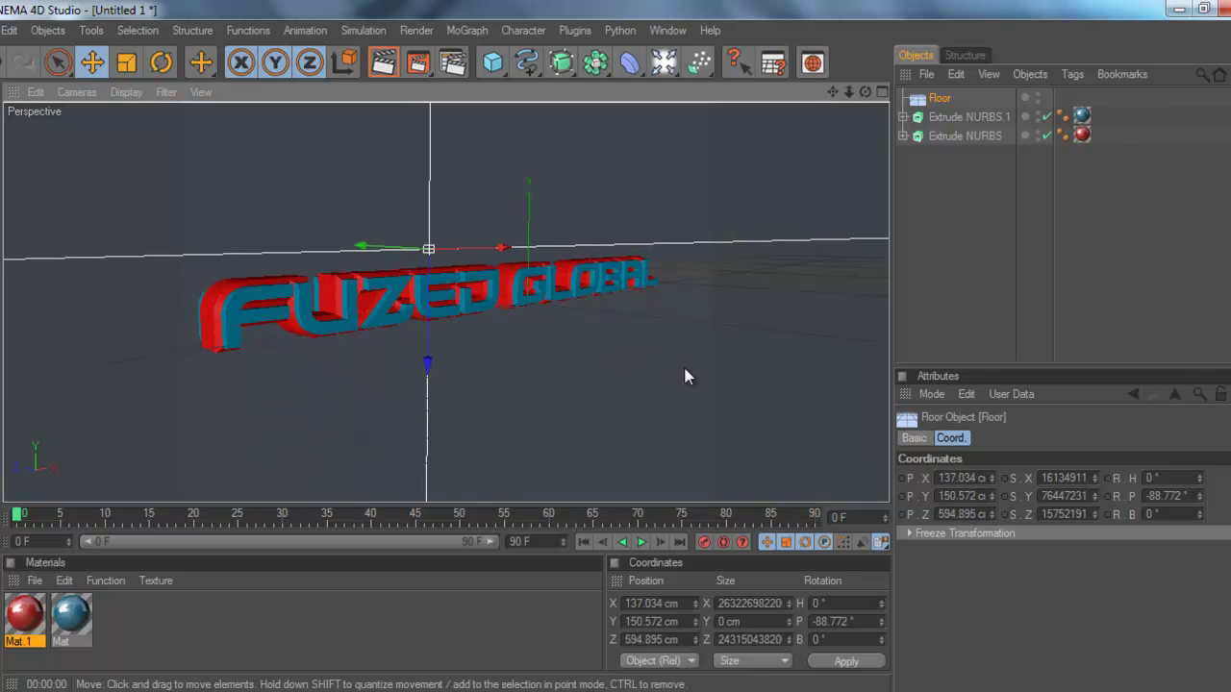
pyautogui.click(1010, 262)
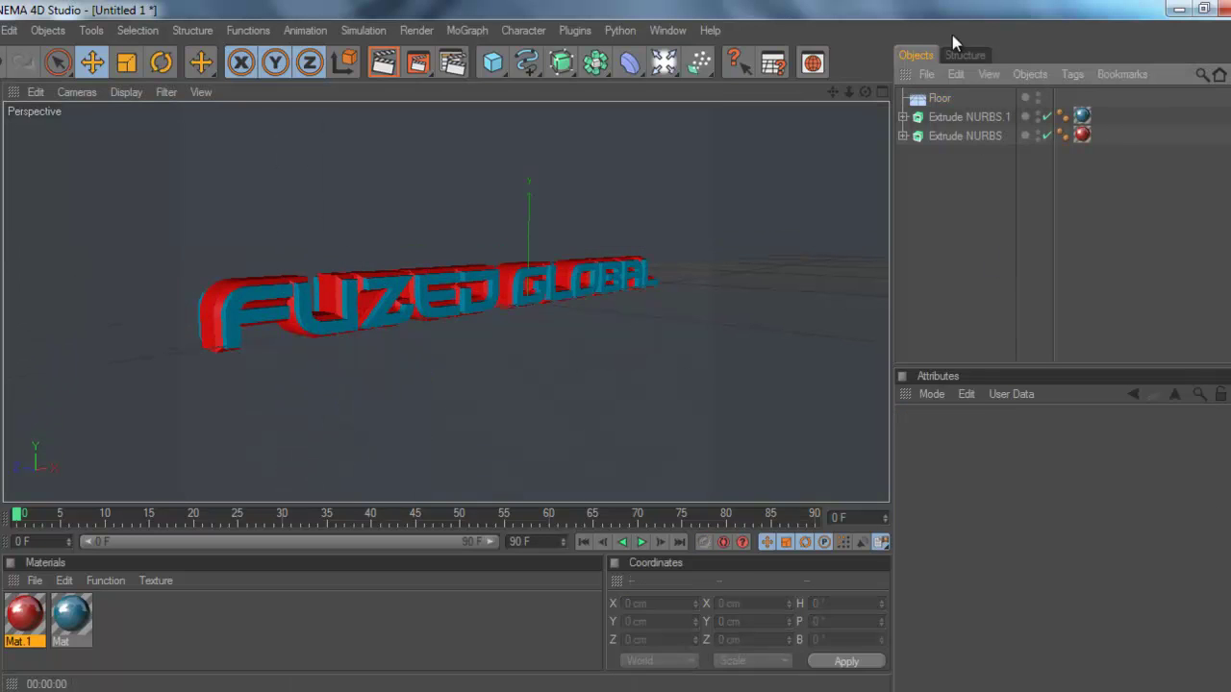
pyautogui.click(949, 135)
pyautogui.click(923, 438)
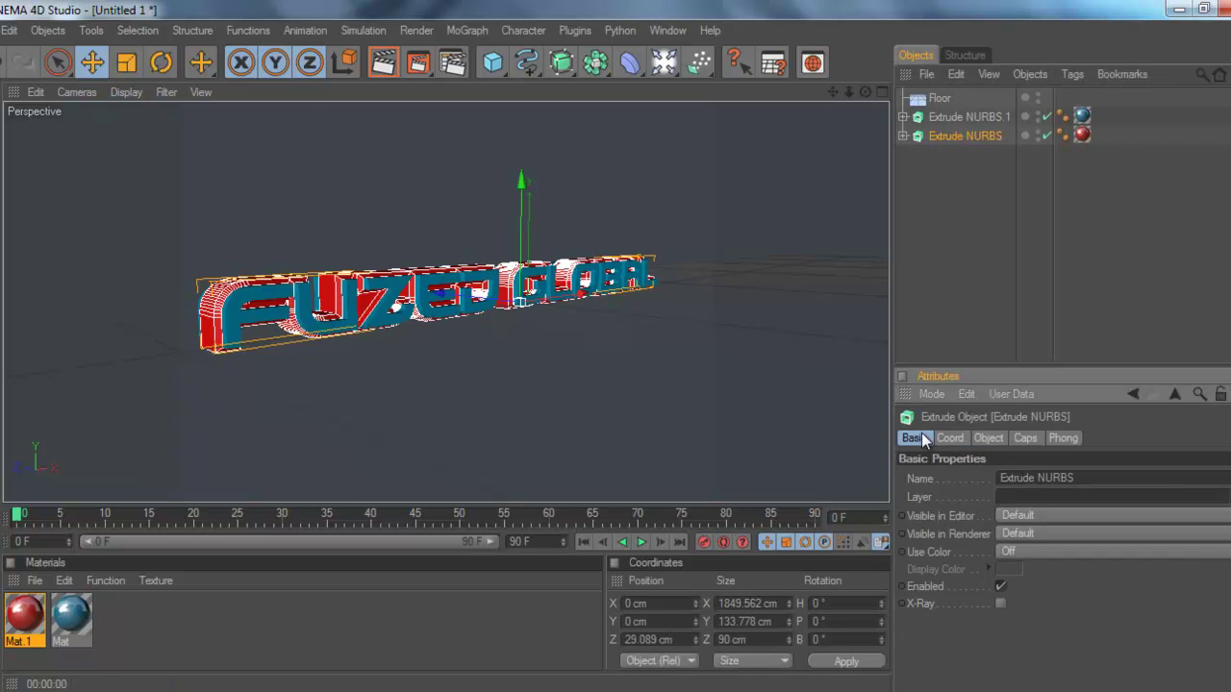
pyautogui.click(1025, 438)
pyautogui.click(1043, 322)
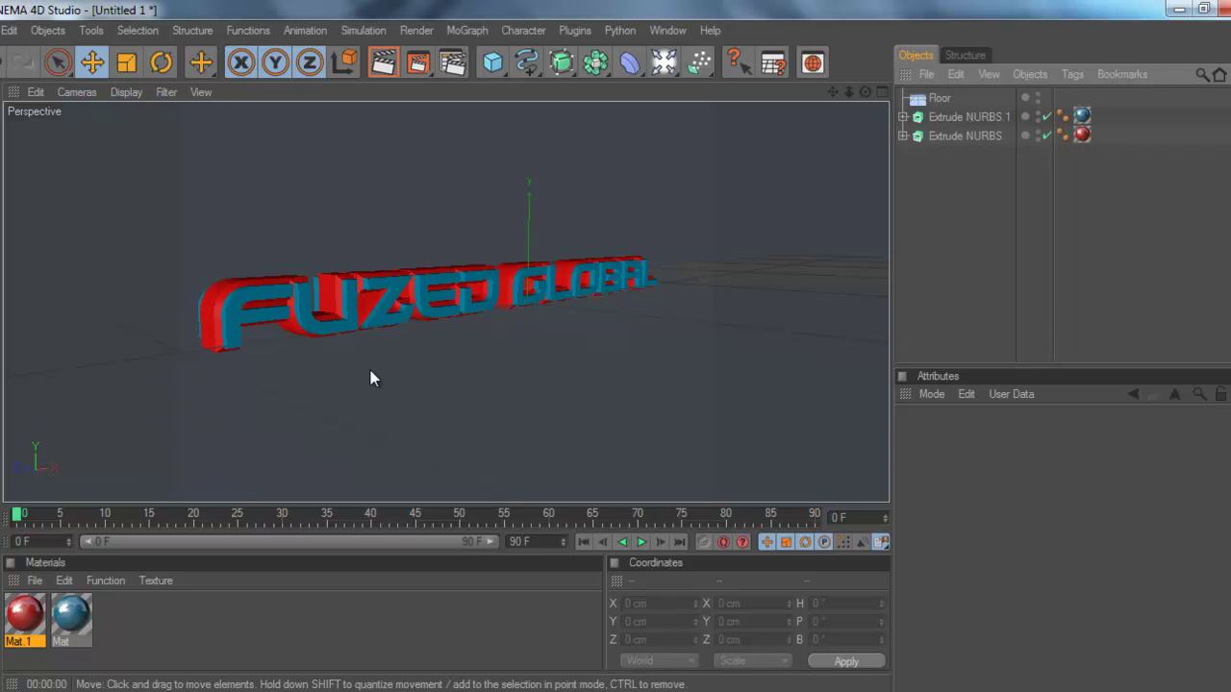
pyautogui.moveTo(866, 93); pyautogui.dragTo(615, 349)
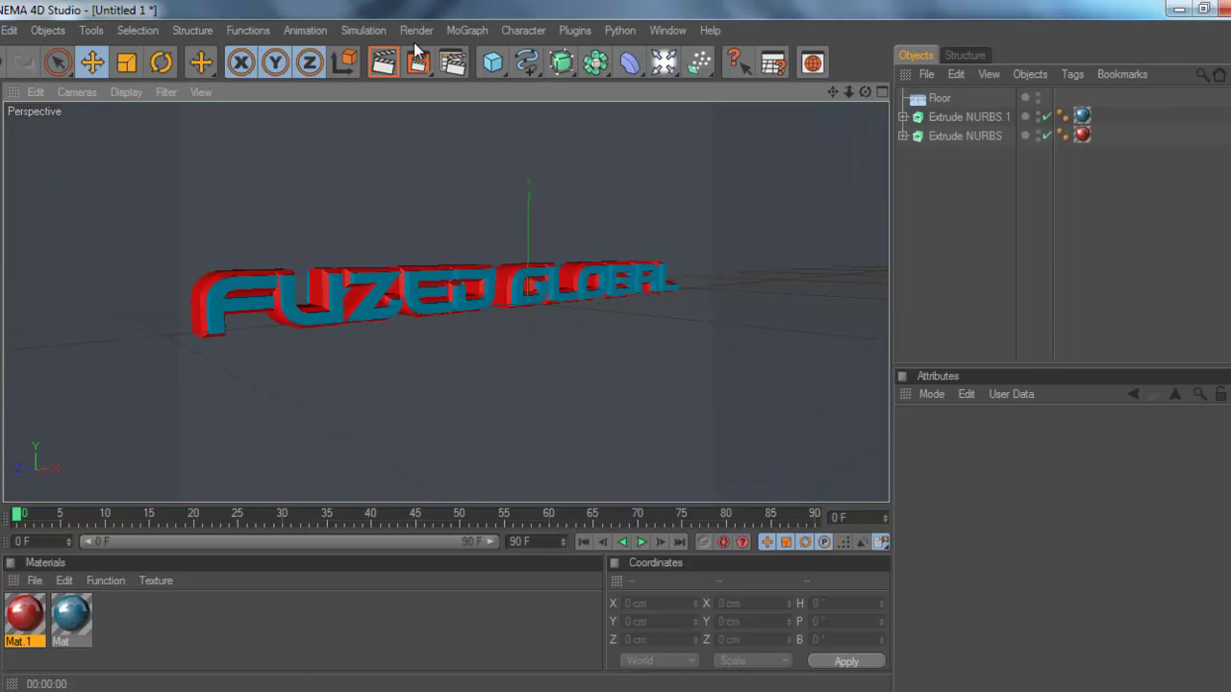
pyautogui.click(468, 30)
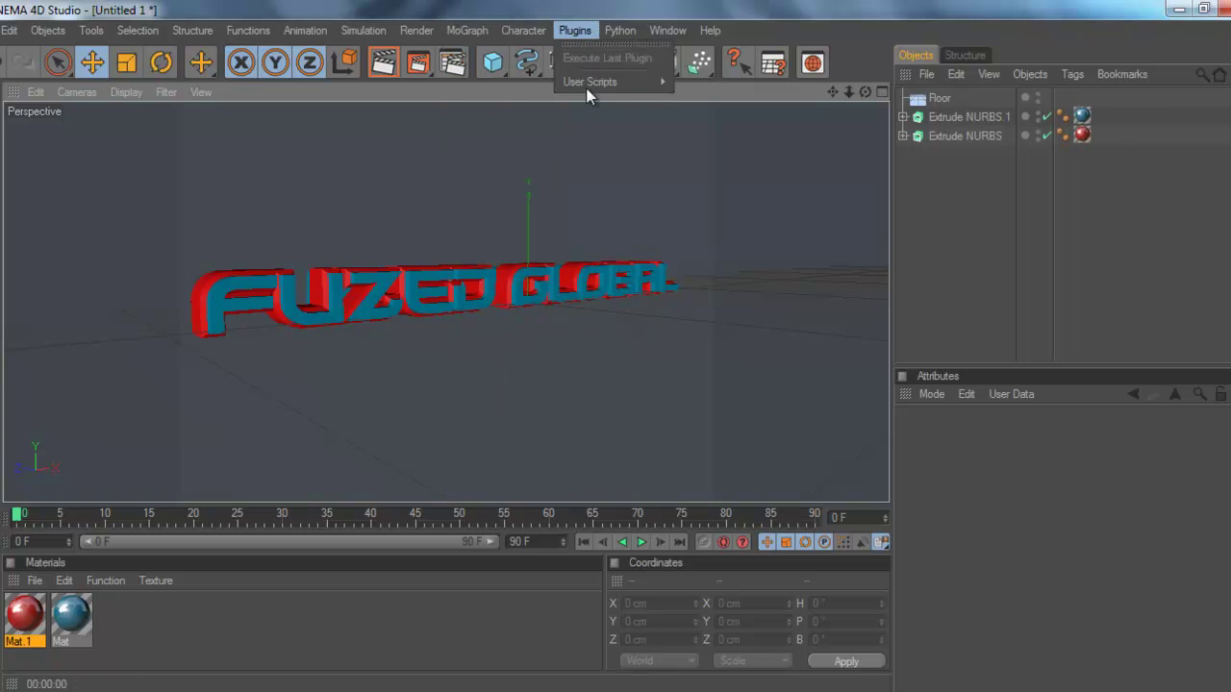
pyautogui.click(538, 150)
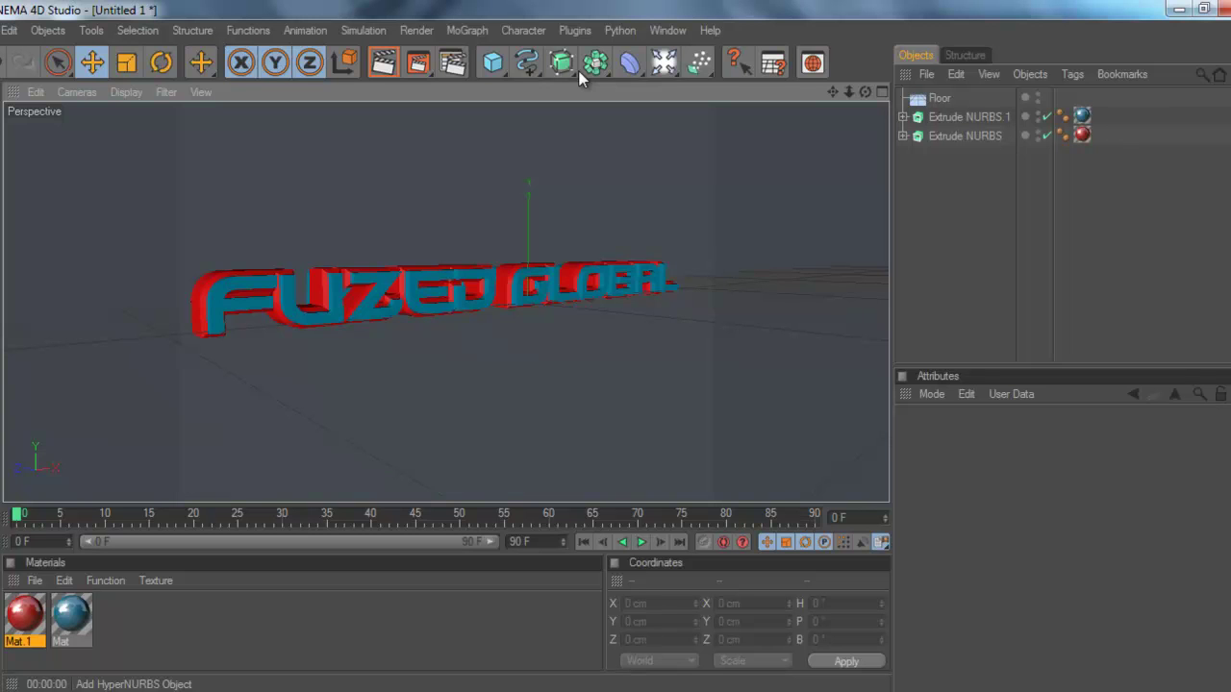
# Step: Try out a Sun Light near the text and delete it from the scene
pyautogui.click(655, 72)
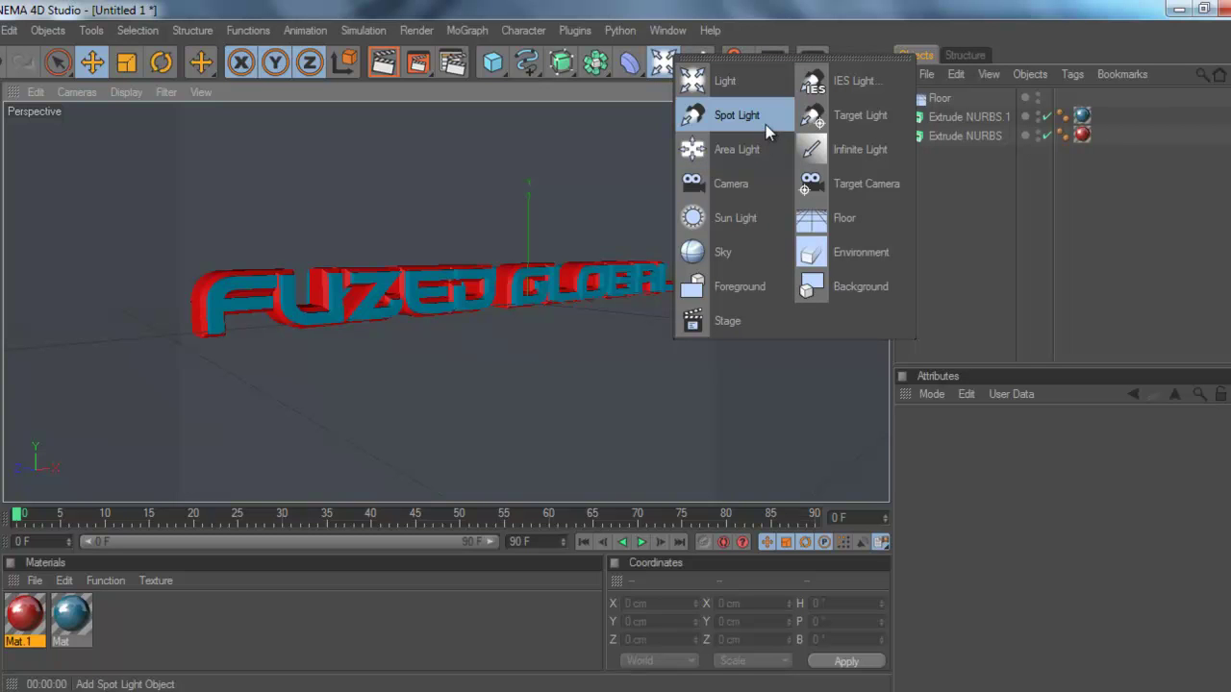
pyautogui.click(758, 223)
pyautogui.click(404, 293)
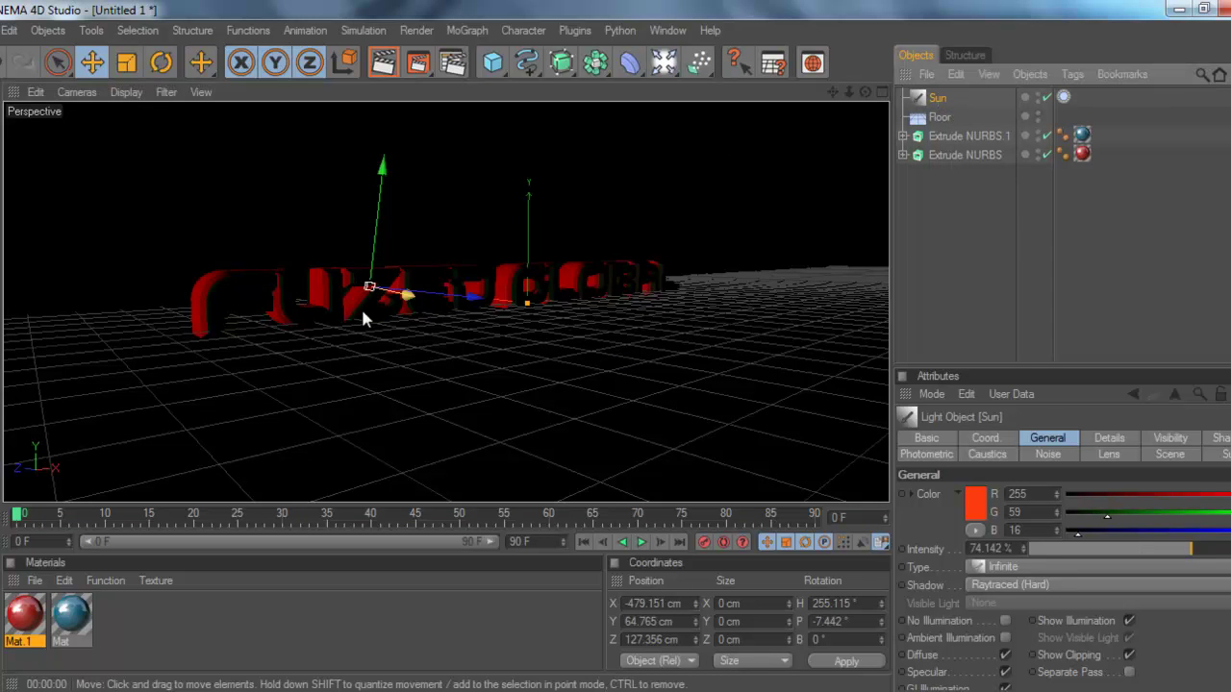
pyautogui.moveTo(402, 302); pyautogui.dragTo(705, 417)
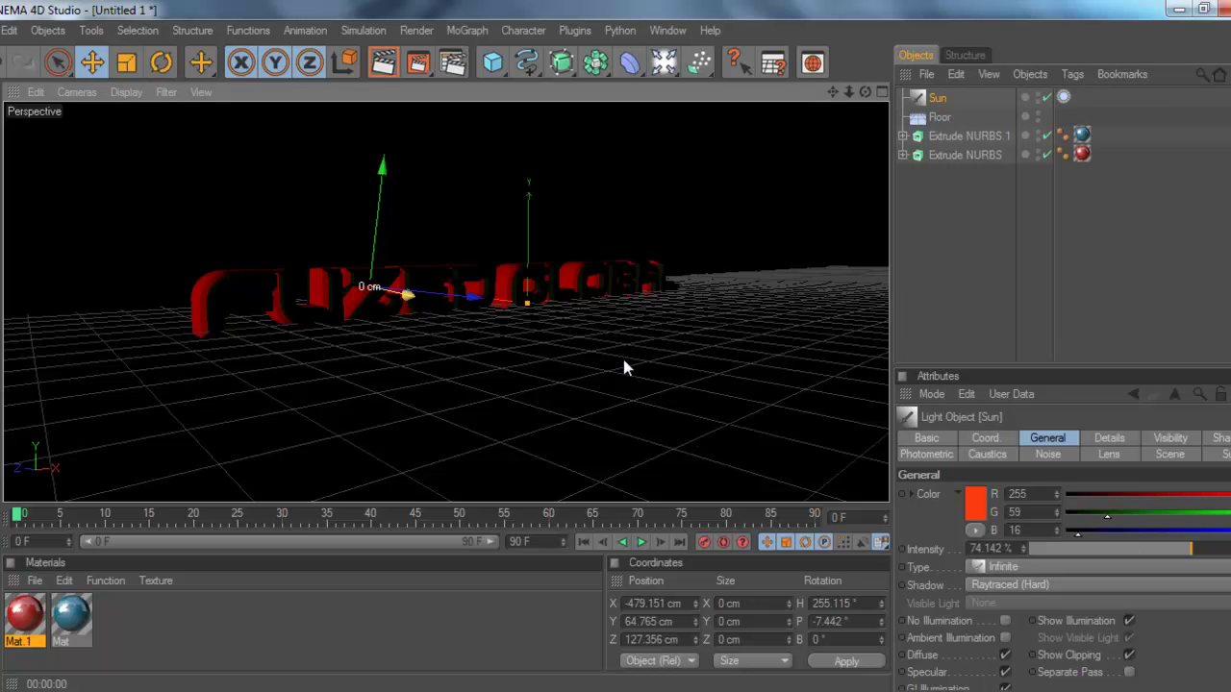
pyautogui.click(381, 226)
pyautogui.moveTo(633, 312); pyautogui.dragTo(684, 475)
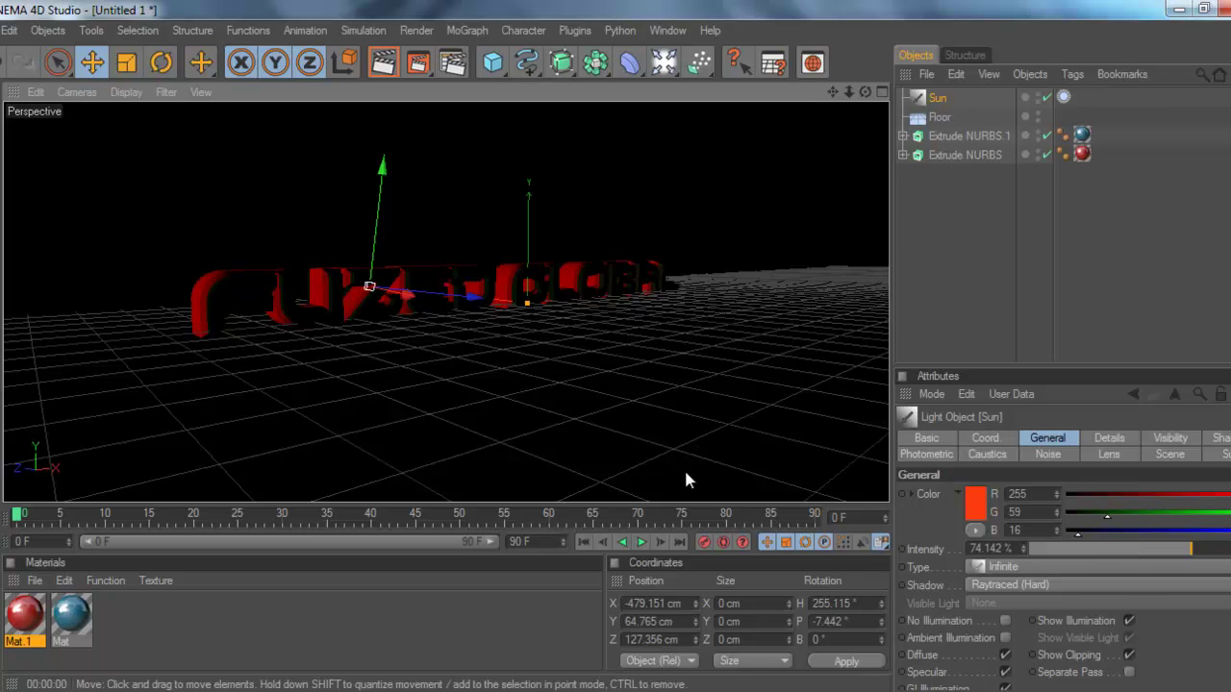
pyautogui.click(938, 439)
pyautogui.click(979, 445)
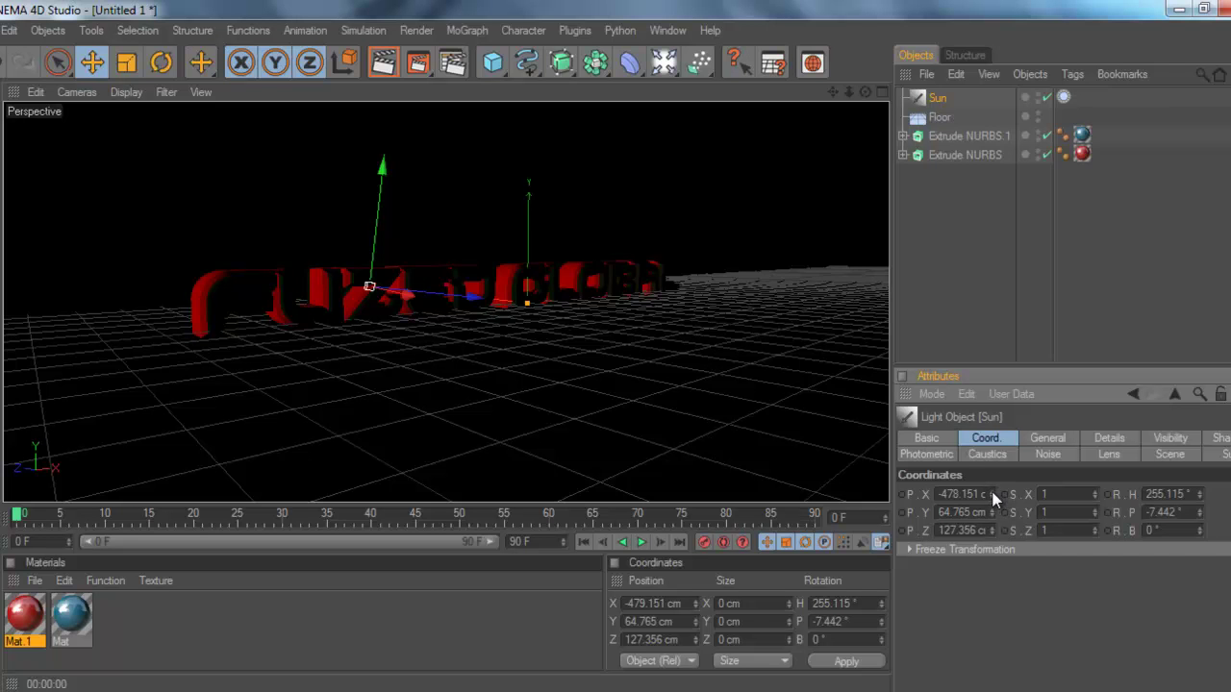
pyautogui.moveTo(996, 498)
pyautogui.mouseDown()
pyautogui.moveTo(1005, 460)
pyautogui.moveTo(996, 534)
pyautogui.moveTo(996, 520)
pyautogui.mouseUp()
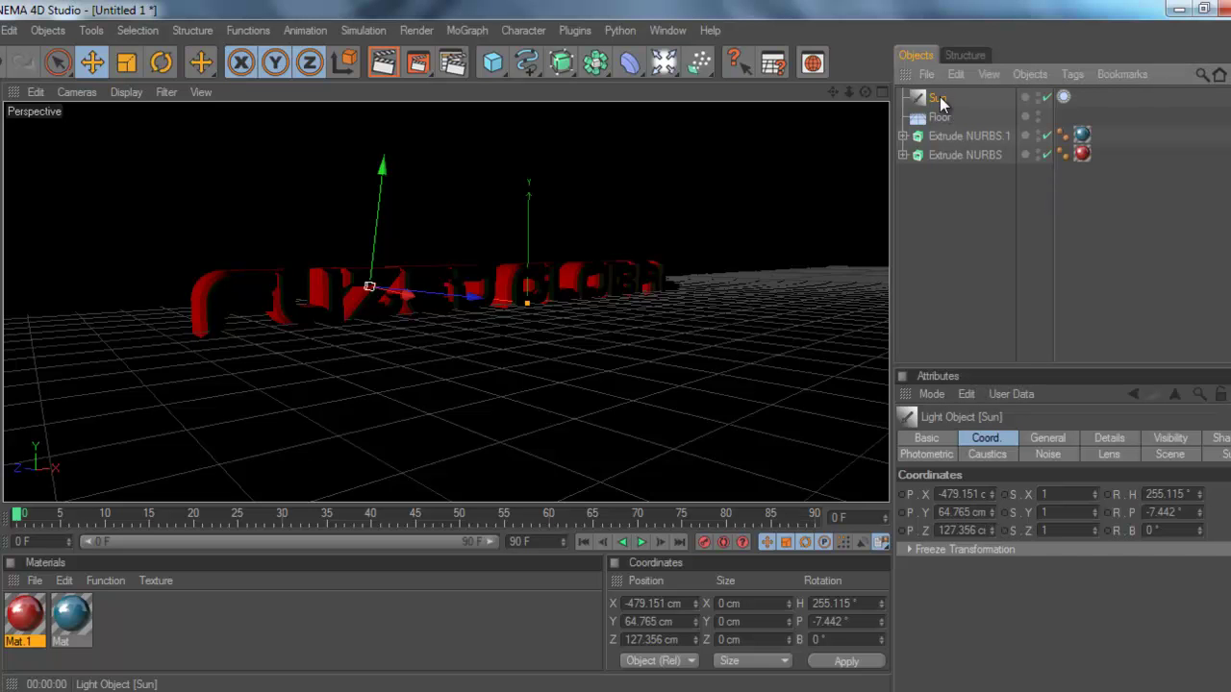
pyautogui.press('Delete')
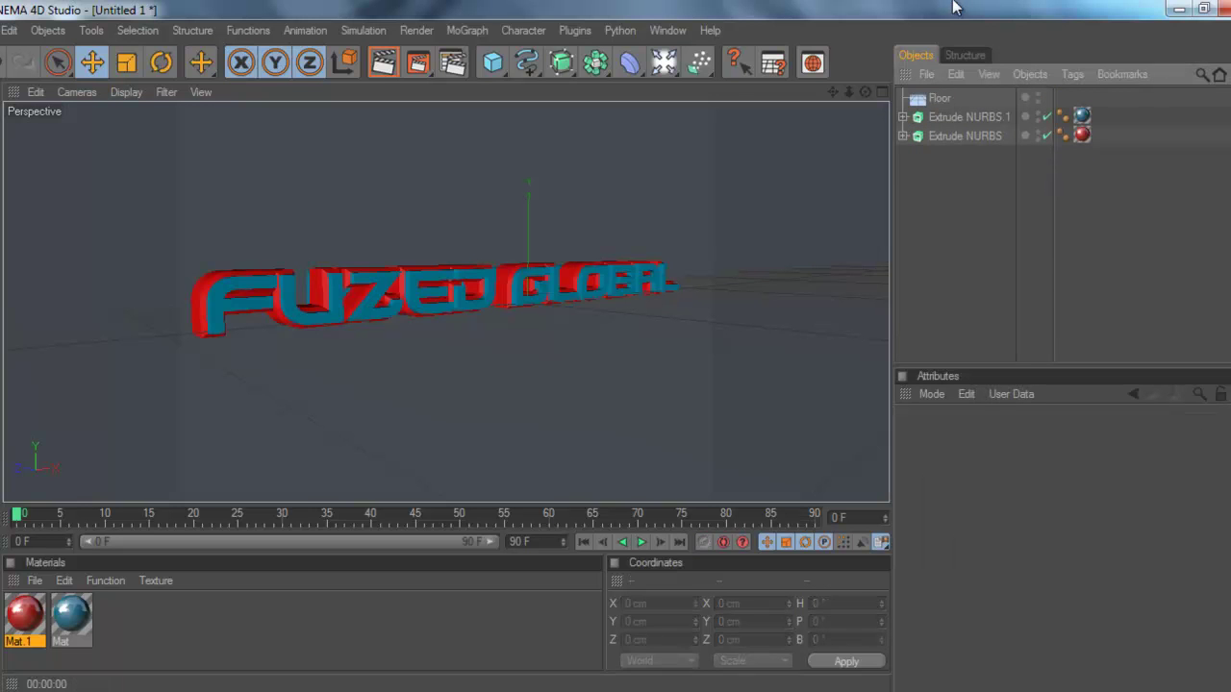
# Step: Add a Spot Light and place it in front of the first letters, at about X -979.5 cm and Z -630.5 cm
pyautogui.moveTo(663, 60); pyautogui.dragTo(752, 126)
pyautogui.moveTo(516, 302); pyautogui.dragTo(619, 352)
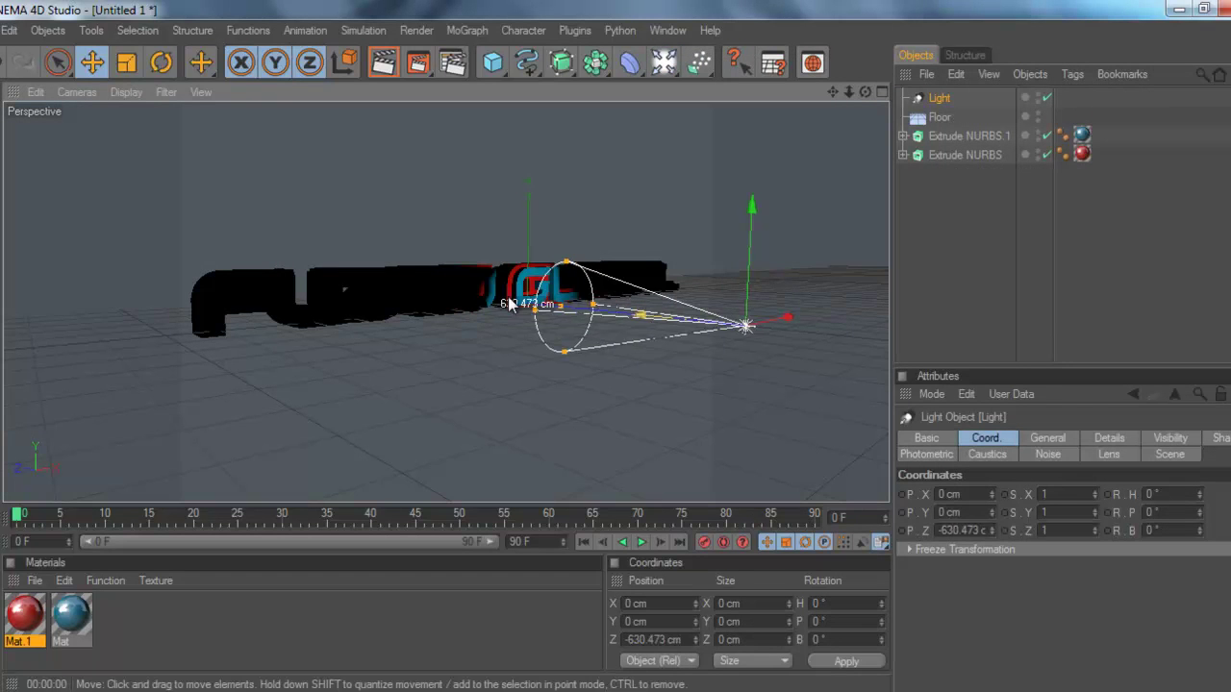
pyautogui.moveTo(786, 322); pyautogui.dragTo(644, 331)
pyautogui.moveTo(270, 338); pyautogui.dragTo(616, 356)
pyautogui.hotkey('ctrl', 'z')
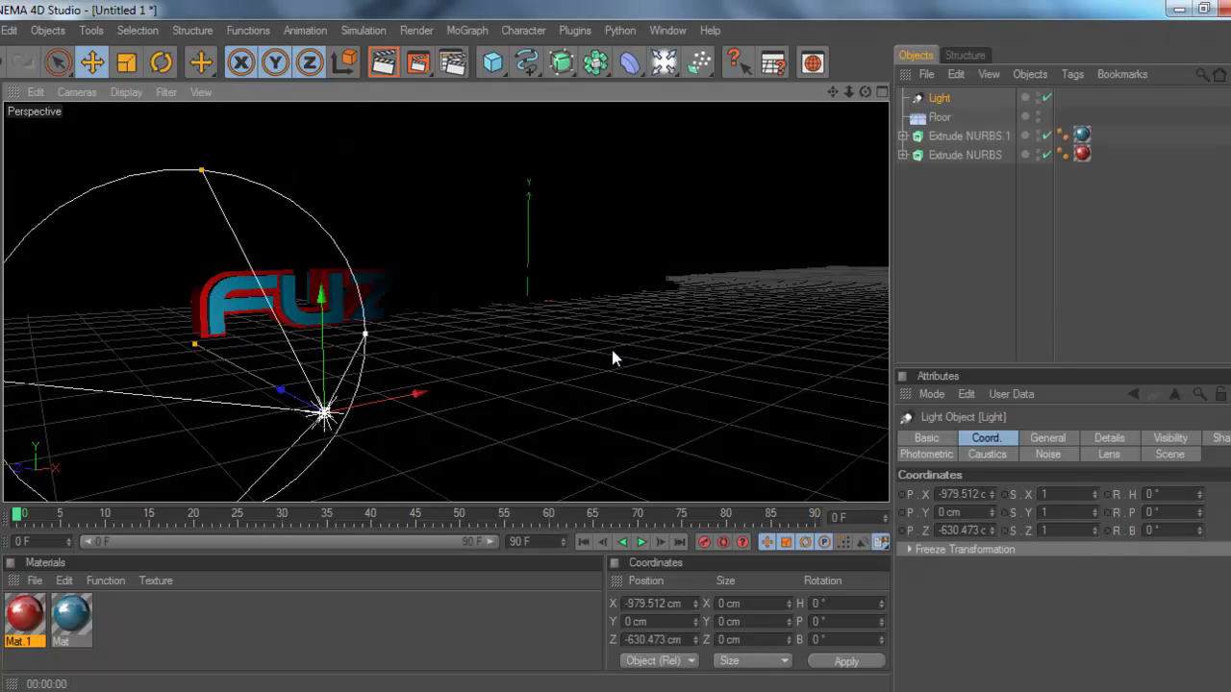
pyautogui.hotkey('ctrl', 'y')
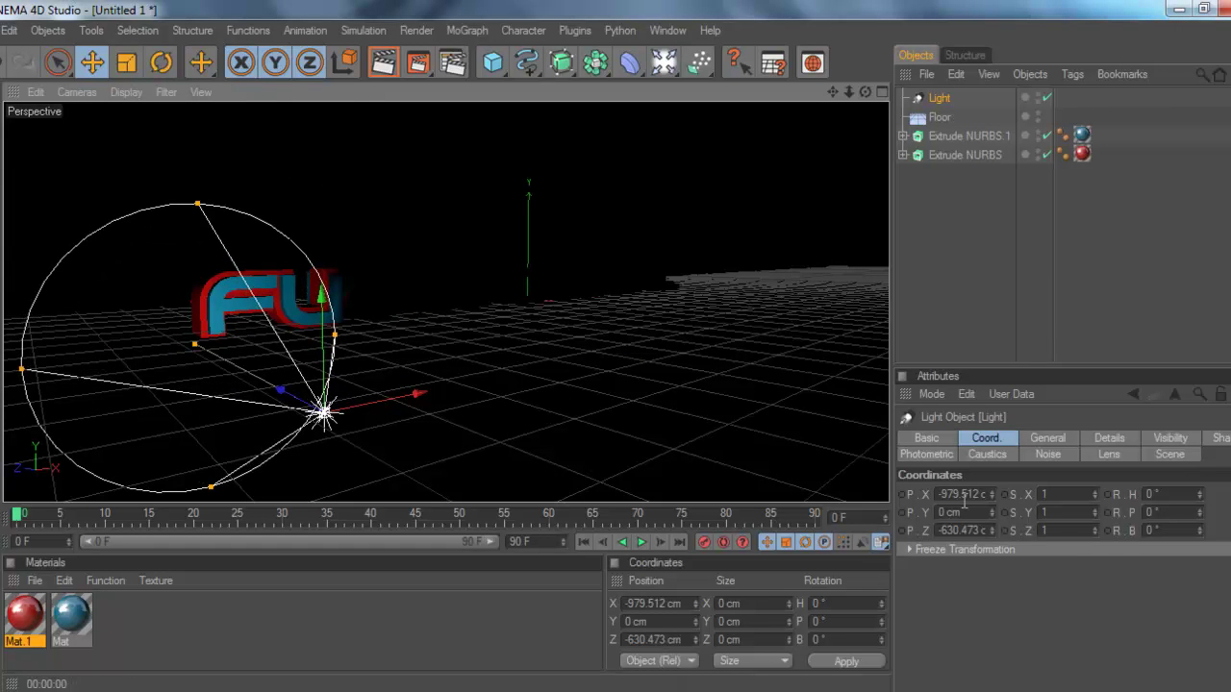
# Step: Rotate the spot light to heading -42° and pitch 1°, and pull it back to about X -1220.6 cm, Y -6.3 cm, Z -898.2 cm
pyautogui.click(1201, 510)
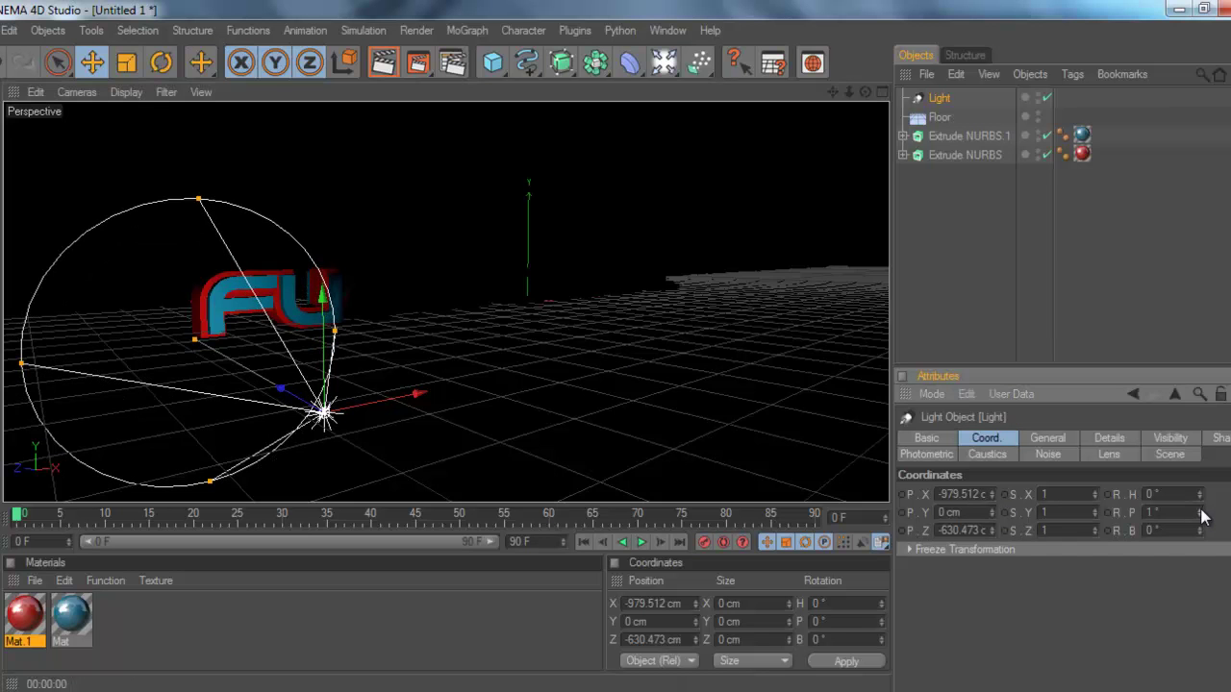
pyautogui.click(1202, 492)
pyautogui.click(1203, 493)
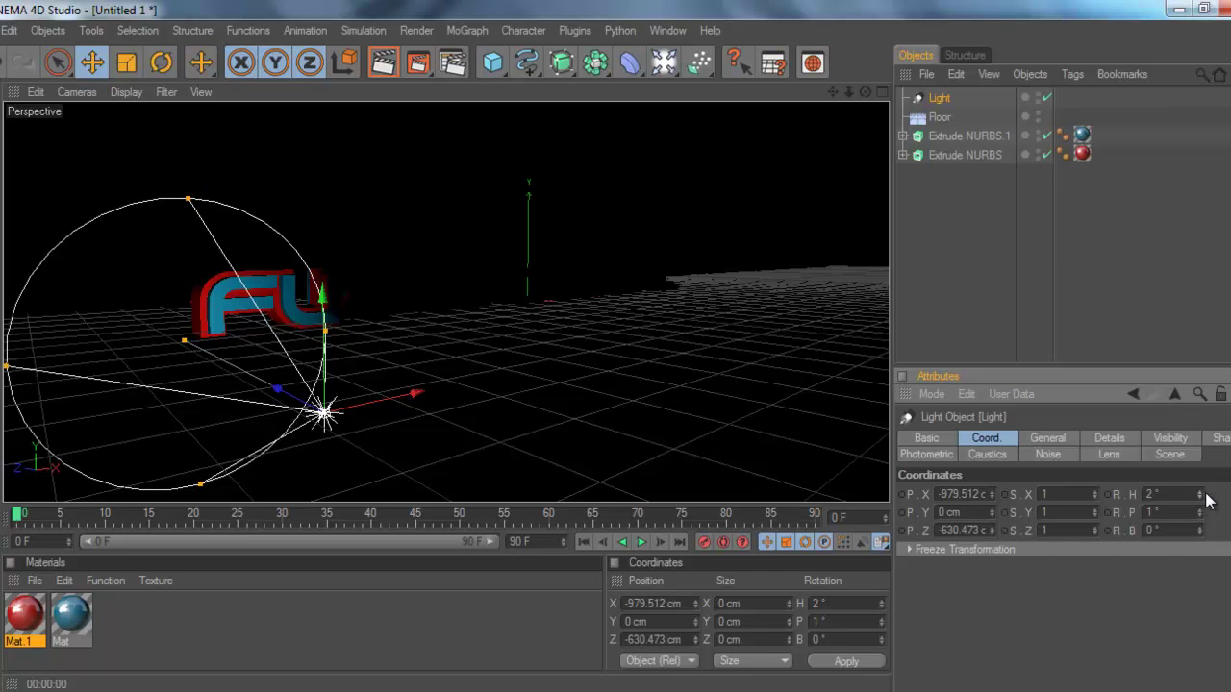
pyautogui.moveTo(1201, 509); pyautogui.dragTo(1201, 509)
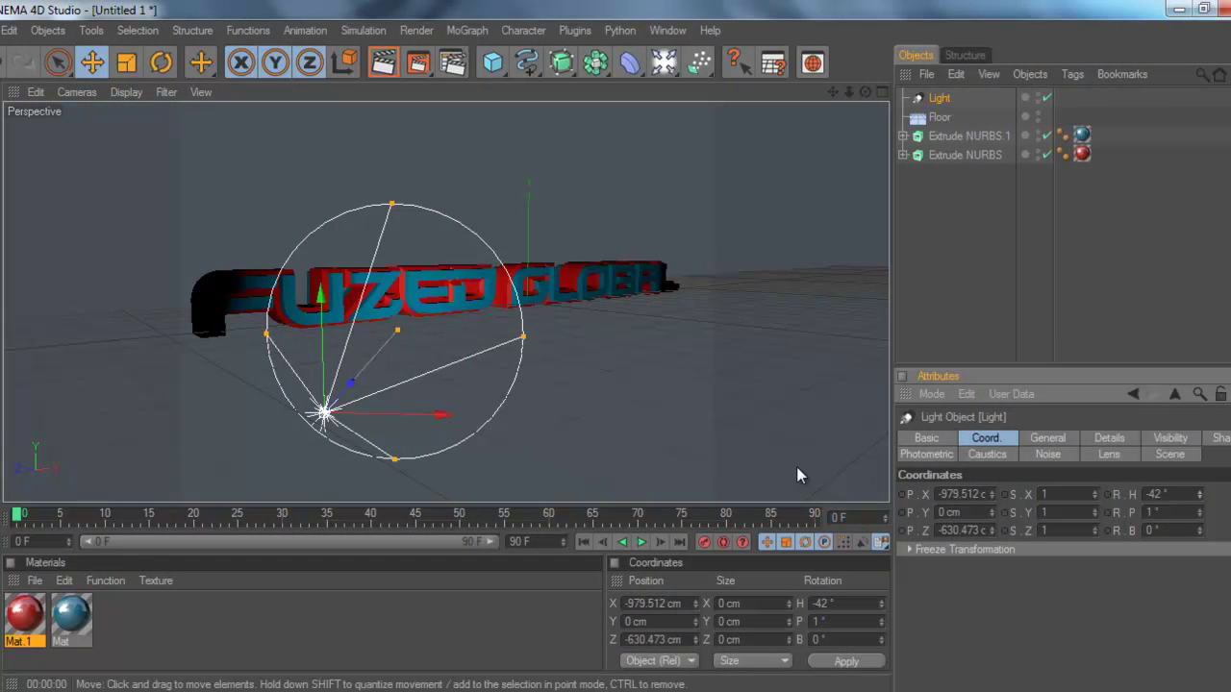
pyautogui.moveTo(582, 376); pyautogui.dragTo(615, 347)
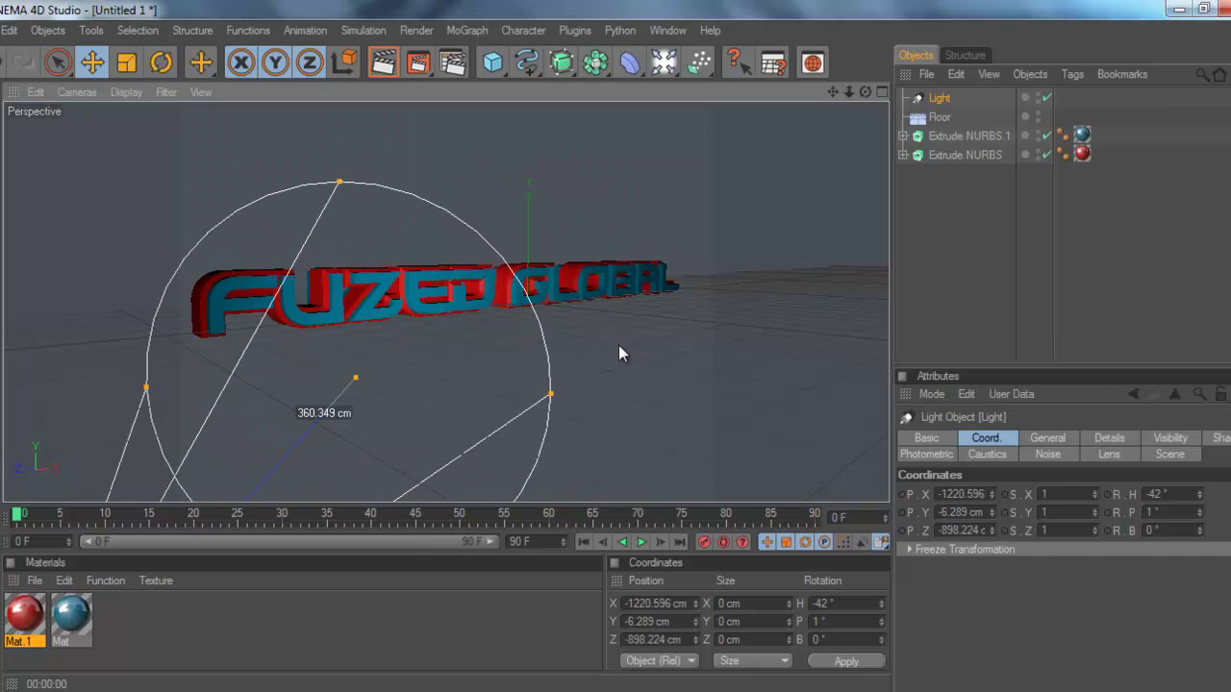
# Step: Add a Light above the second word at about X 393.4 cm, Y 246.8 cm, rendering the view before and after
pyautogui.click(383, 63)
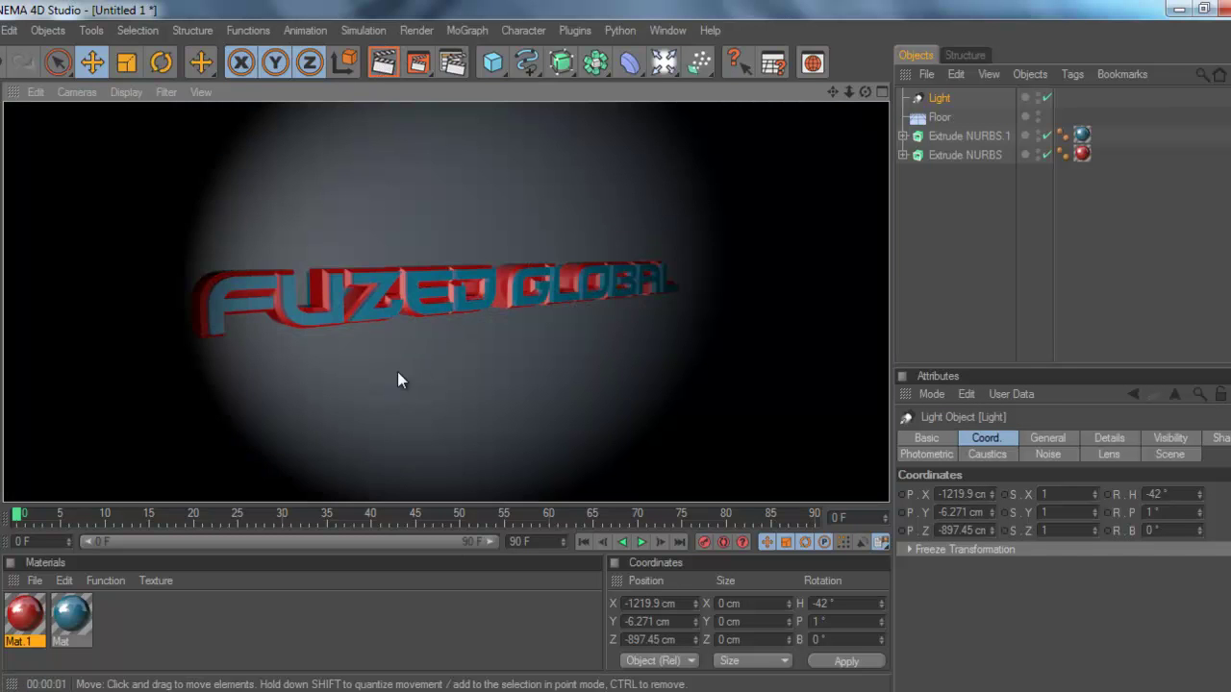
pyautogui.click(392, 444)
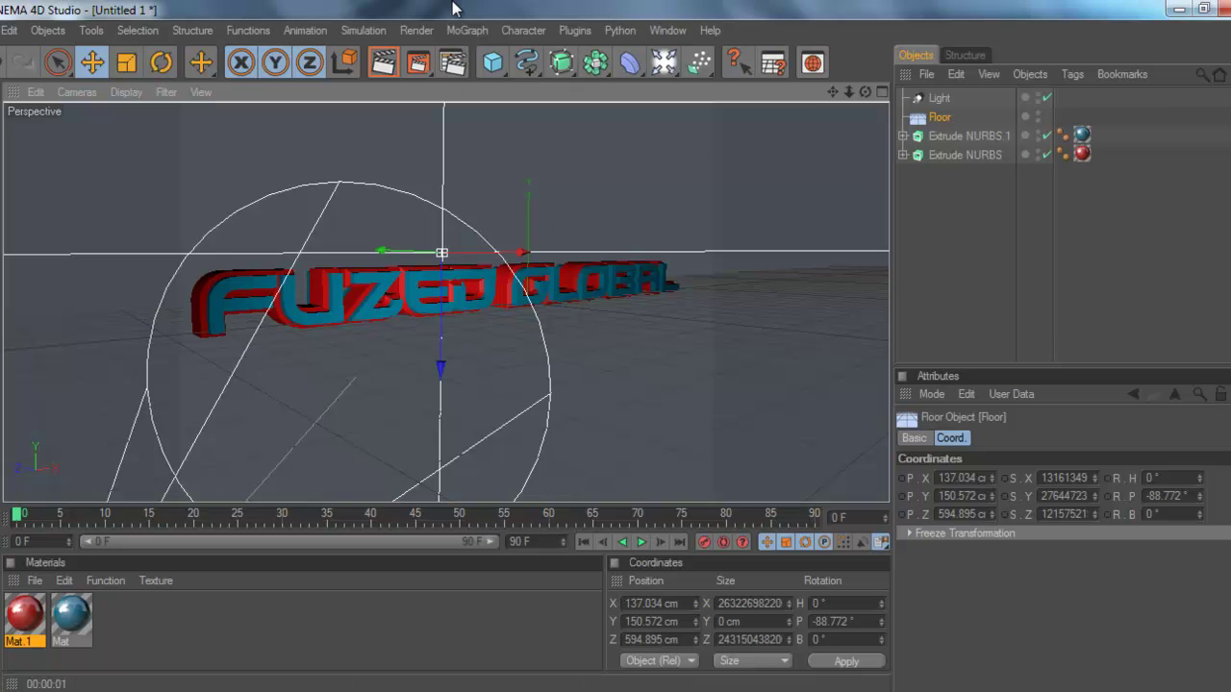
pyautogui.moveTo(663, 62); pyautogui.dragTo(705, 91)
pyautogui.moveTo(517, 232); pyautogui.dragTo(616, 353)
pyautogui.moveTo(569, 213); pyautogui.dragTo(604, 346)
pyautogui.click(382, 62)
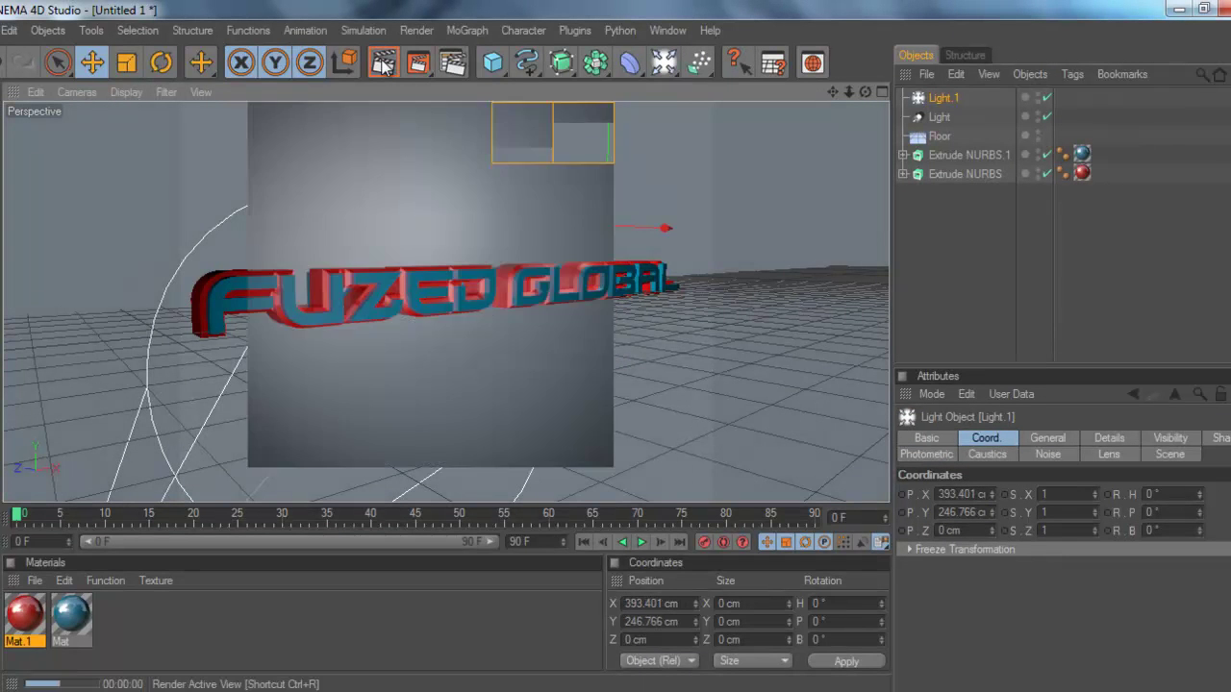
pyautogui.click(456, 360)
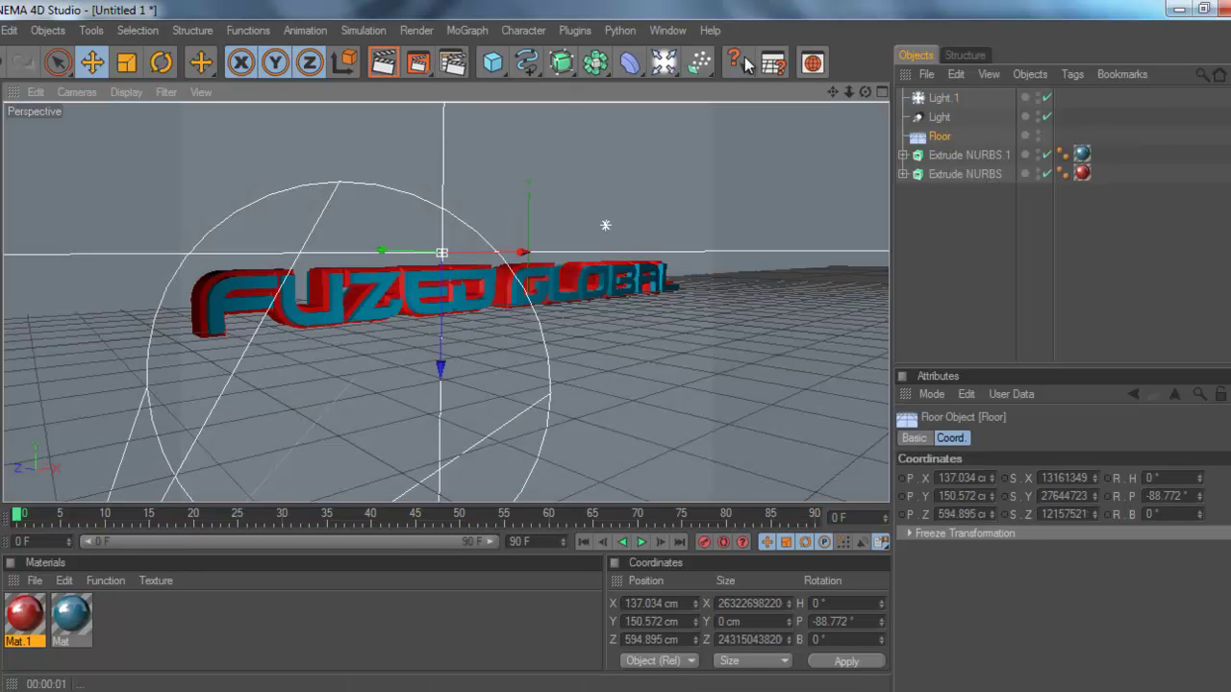
# Step: Add another Light and place it above the first letter at about X -765.5 cm, Y 138.8 cm, Z 494.4 cm
pyautogui.click(662, 63)
pyautogui.click(696, 82)
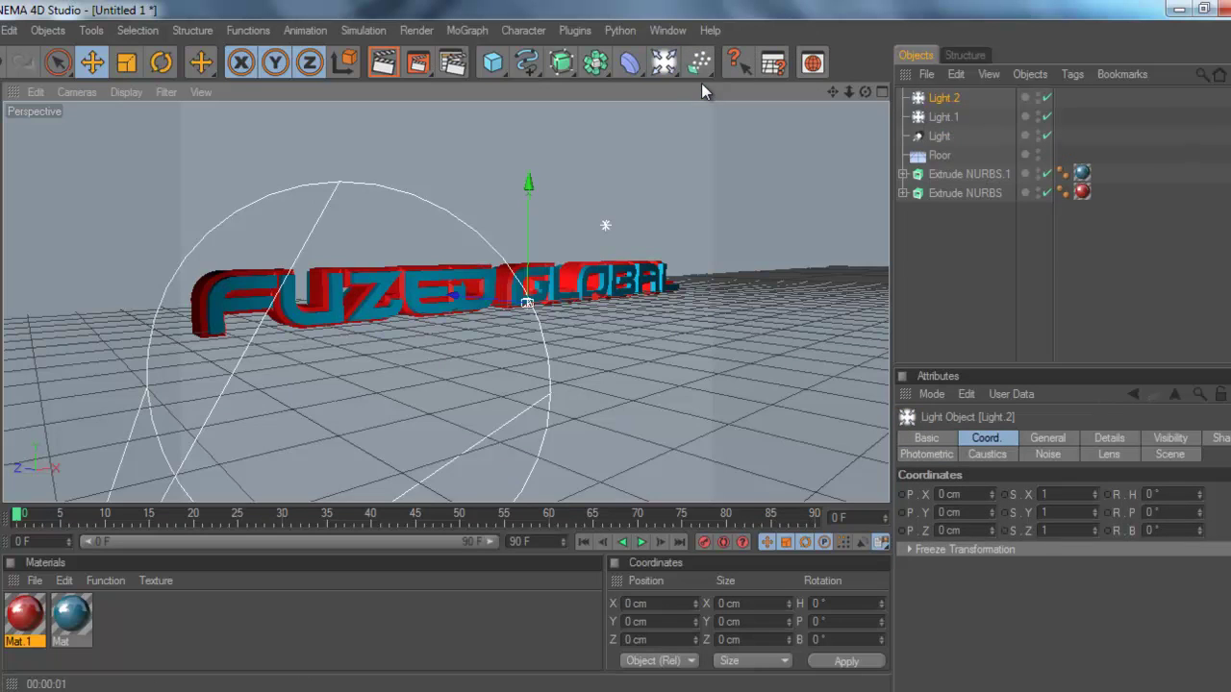
pyautogui.moveTo(510, 297); pyautogui.dragTo(615, 347)
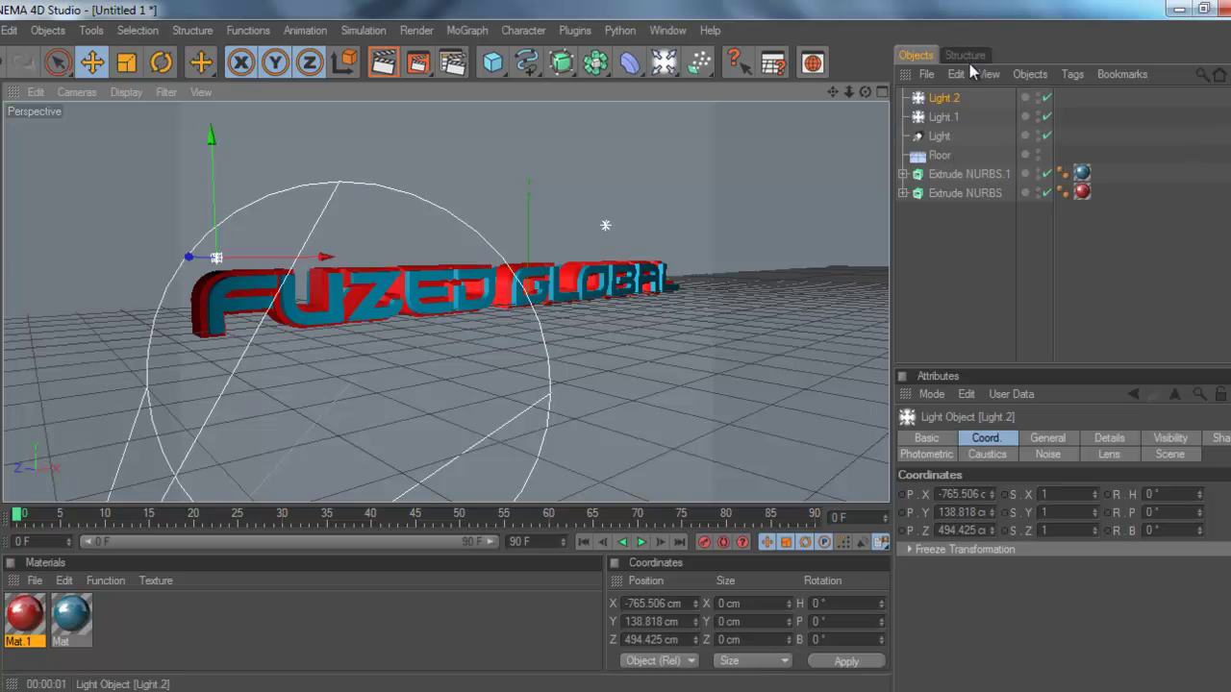
# Step: Set the lens effect glow of the light above the first letter to the Artifact preset
pyautogui.click(1115, 458)
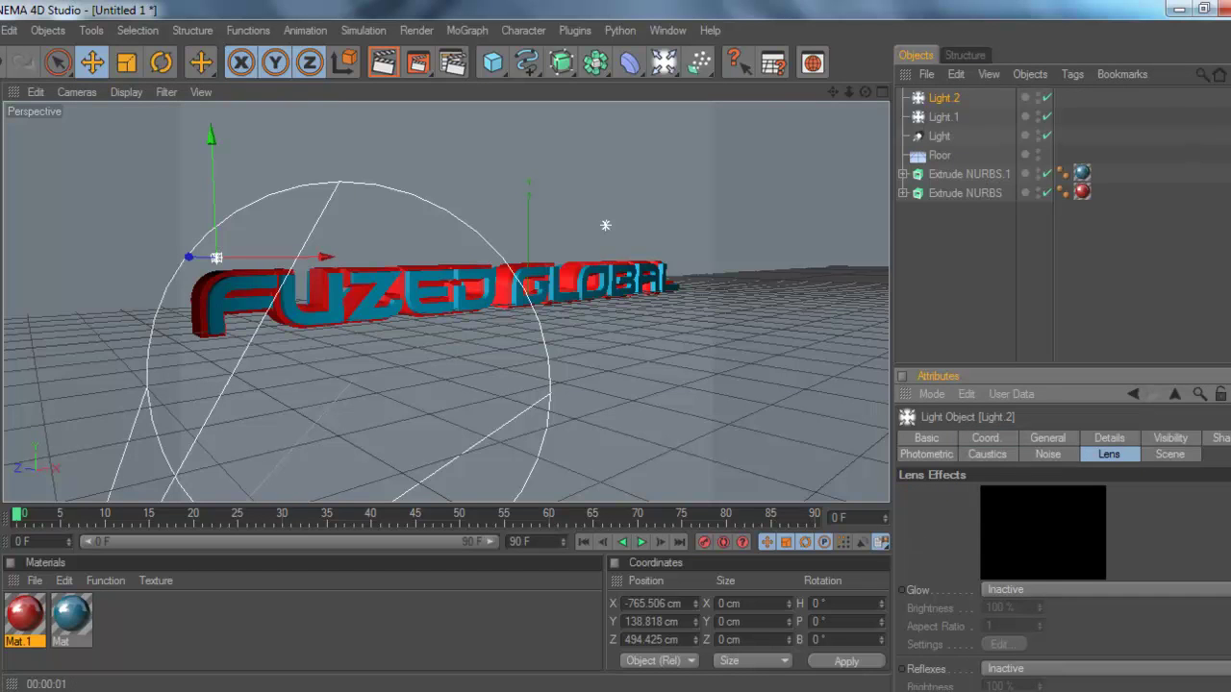
pyautogui.click(1072, 440)
pyautogui.click(1091, 454)
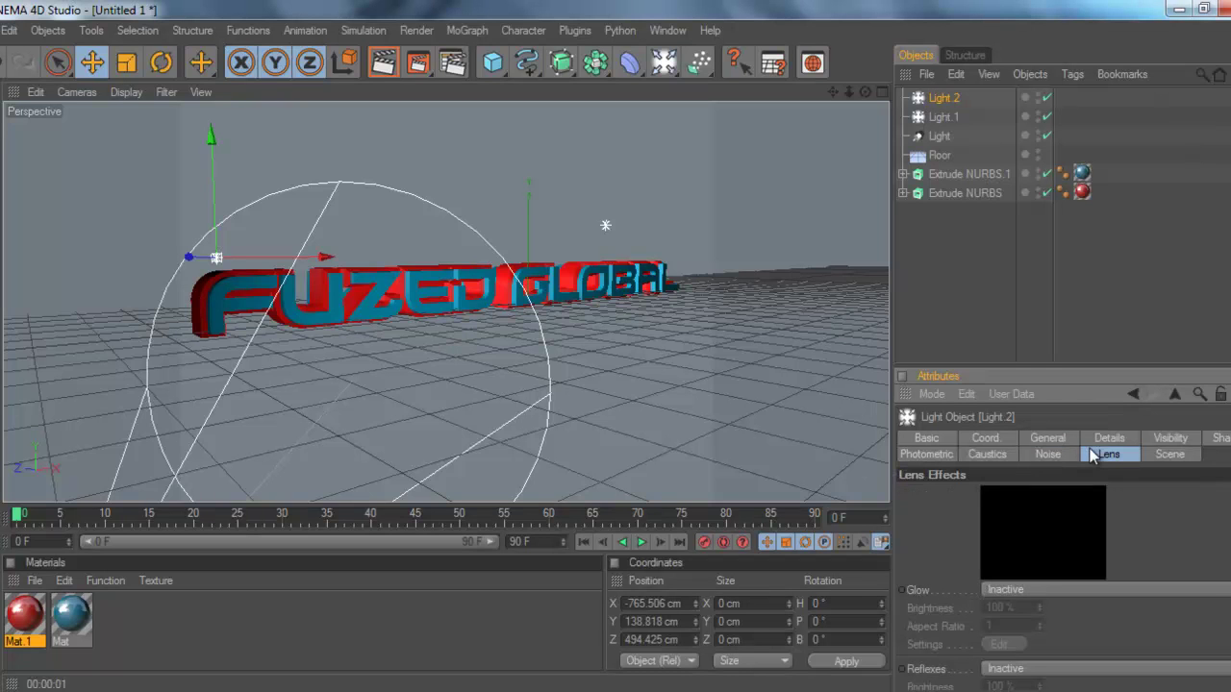
pyautogui.click(1202, 588)
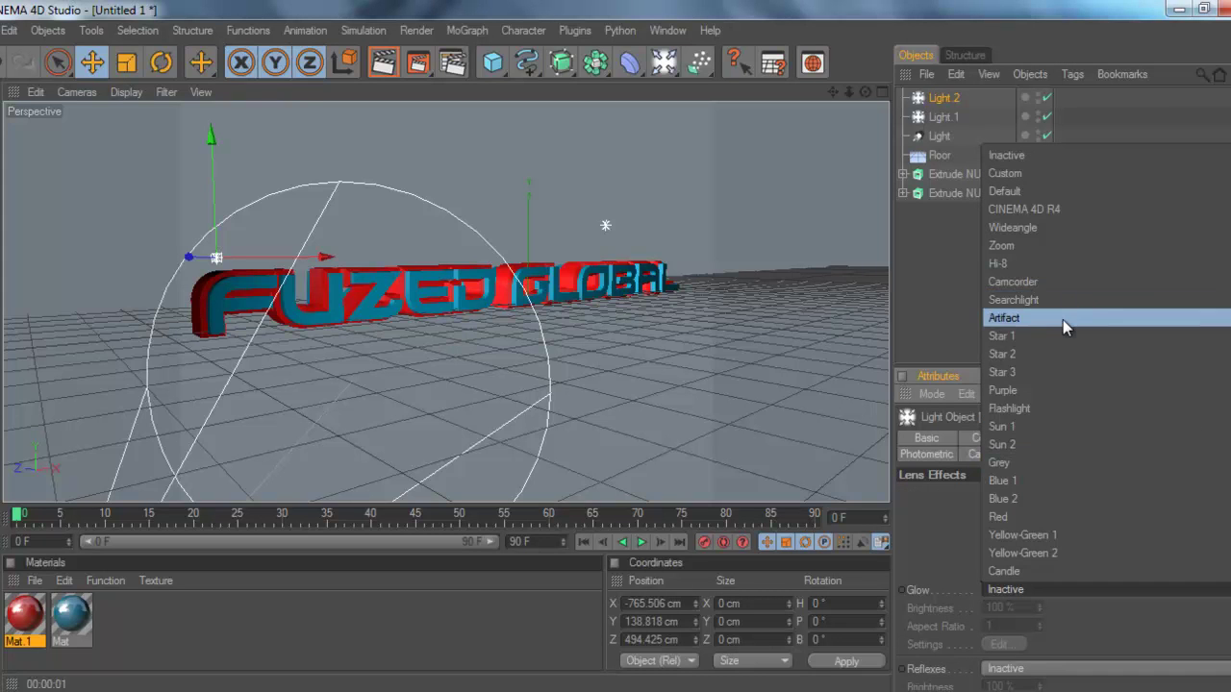
pyautogui.click(1062, 318)
pyautogui.click(1187, 590)
pyautogui.click(1175, 592)
# Step: Open the glow settings and change the glow color to purple, about RGB 137, 4, 178
pyautogui.click(1001, 645)
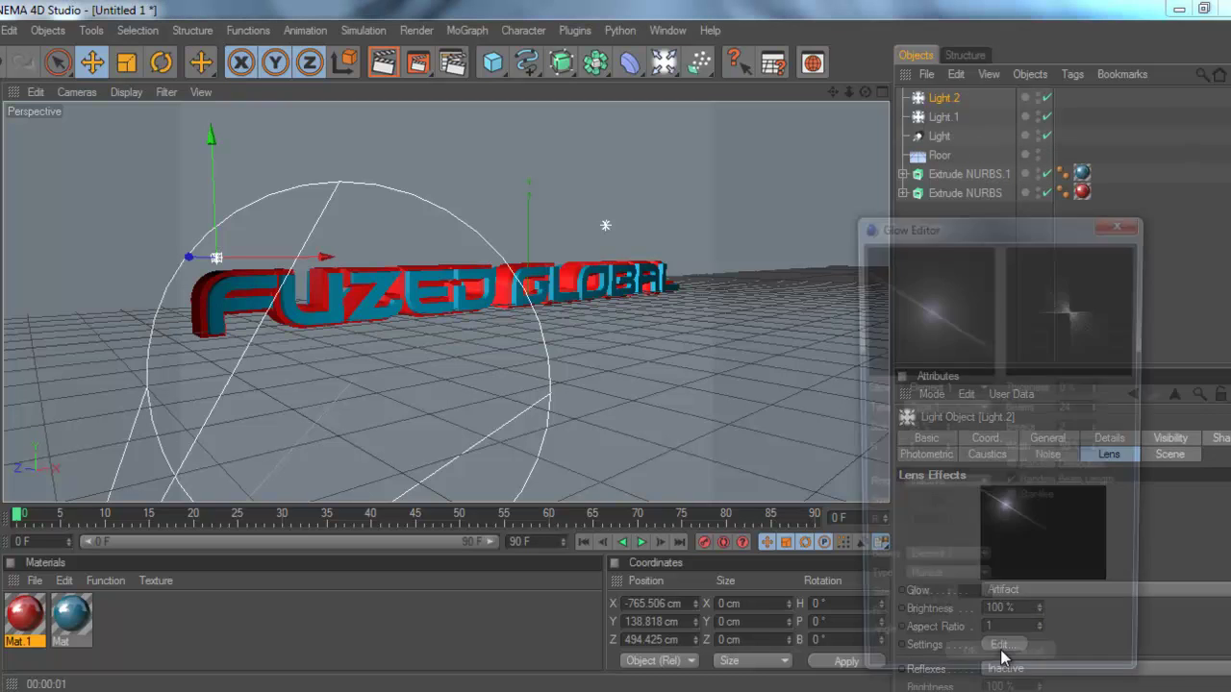
pyautogui.click(973, 429)
pyautogui.click(959, 391)
pyautogui.click(941, 363)
pyautogui.moveTo(927, 365)
pyautogui.mouseDown()
pyautogui.moveTo(1087, 368)
pyautogui.moveTo(1065, 364)
pyautogui.mouseUp()
pyautogui.moveTo(923, 404); pyautogui.dragTo(981, 397)
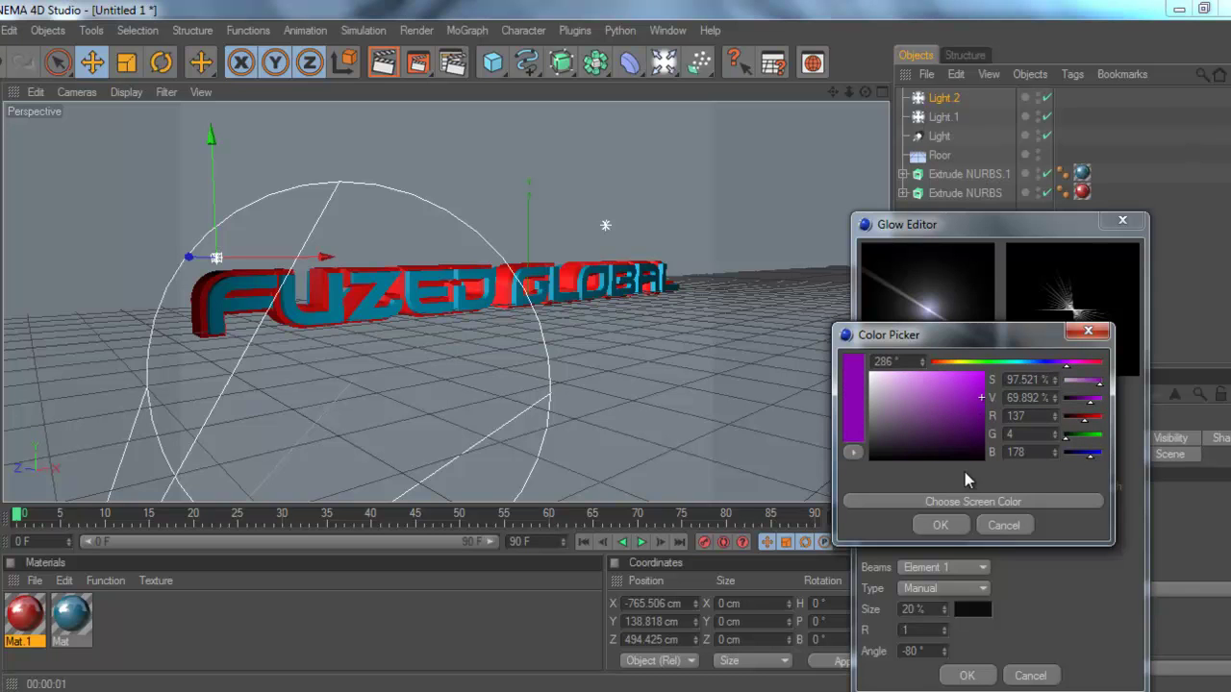
pyautogui.click(953, 530)
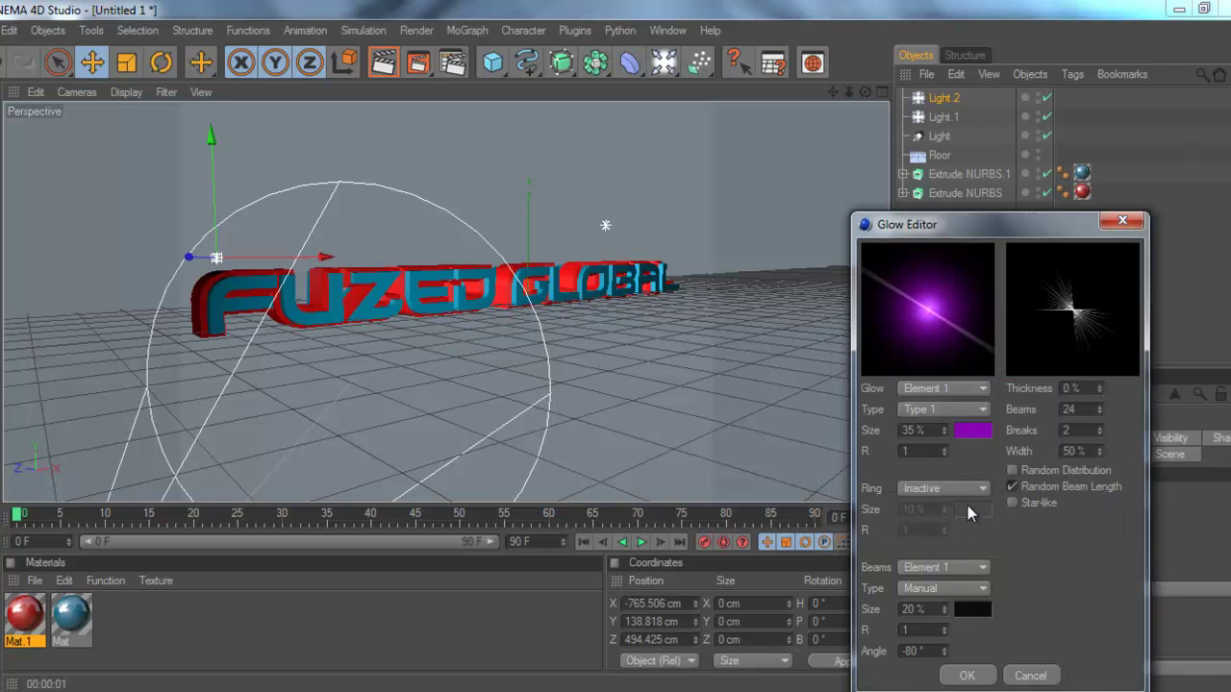
# Step: Change the color of the glow's beams to green, about RGB 17, 211, 13
pyautogui.click(971, 612)
pyautogui.moveTo(921, 529); pyautogui.dragTo(986, 536)
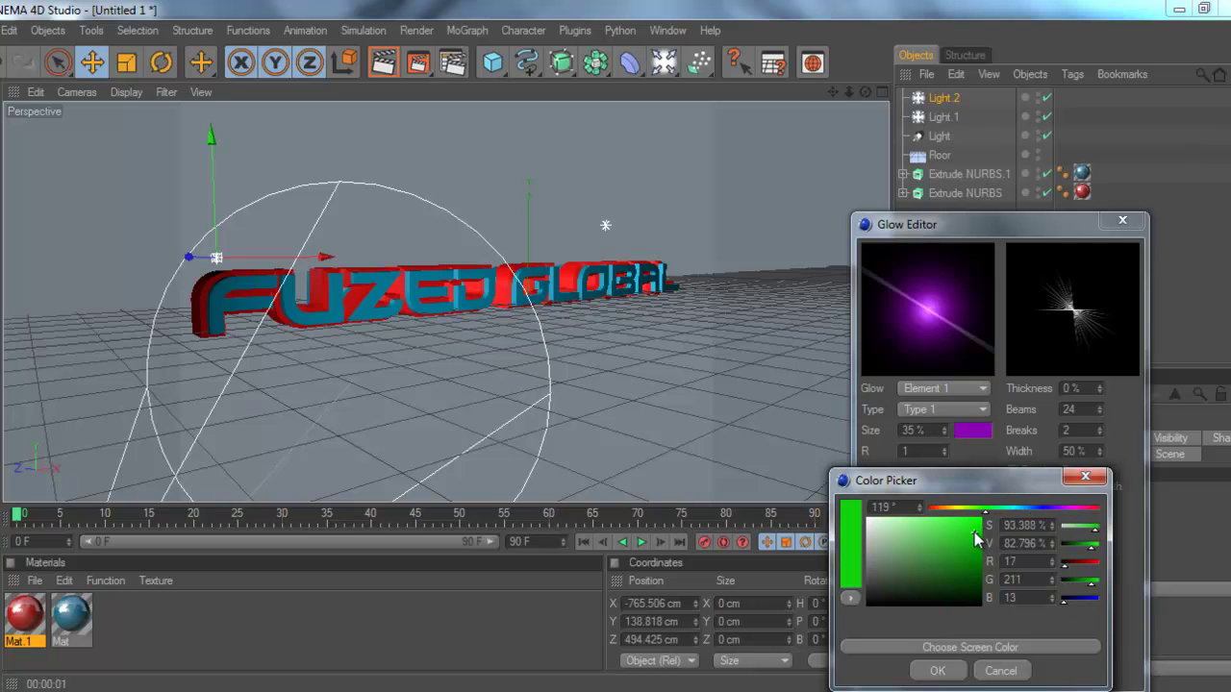
pyautogui.click(937, 670)
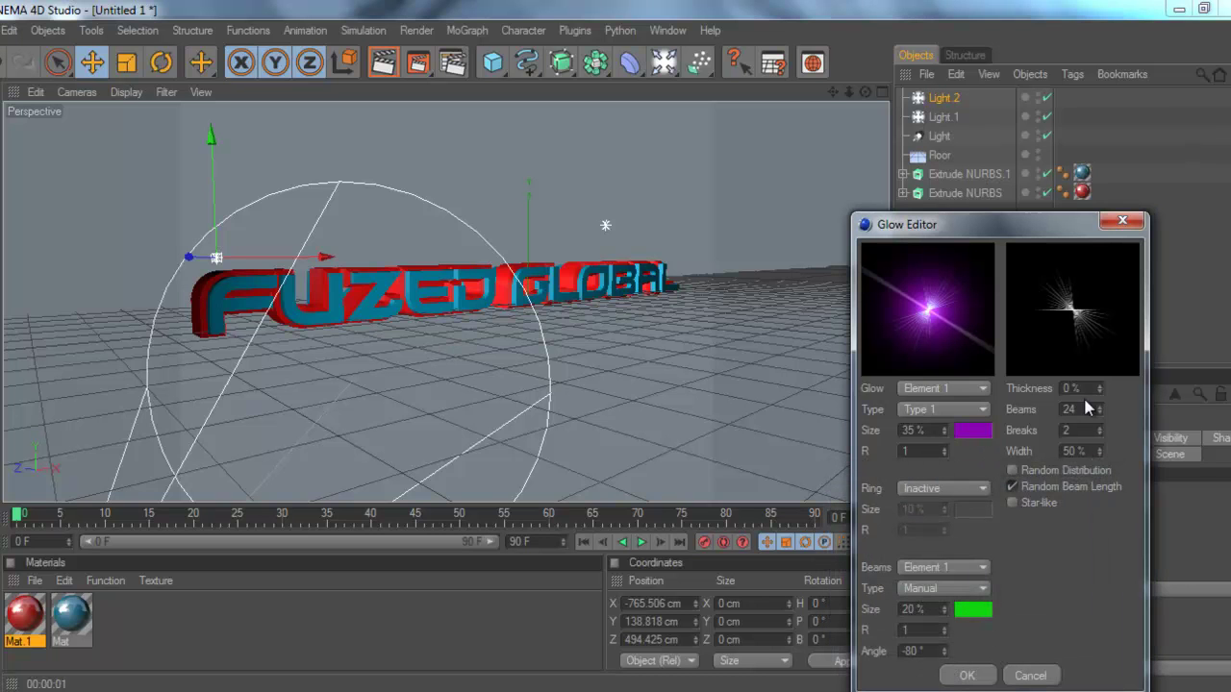
# Step: Set the glow to 178 beams with 0 breaks and apply the glow settings
pyautogui.moveTo(1096, 414); pyautogui.dragTo(1101, 416)
pyautogui.click(1093, 430)
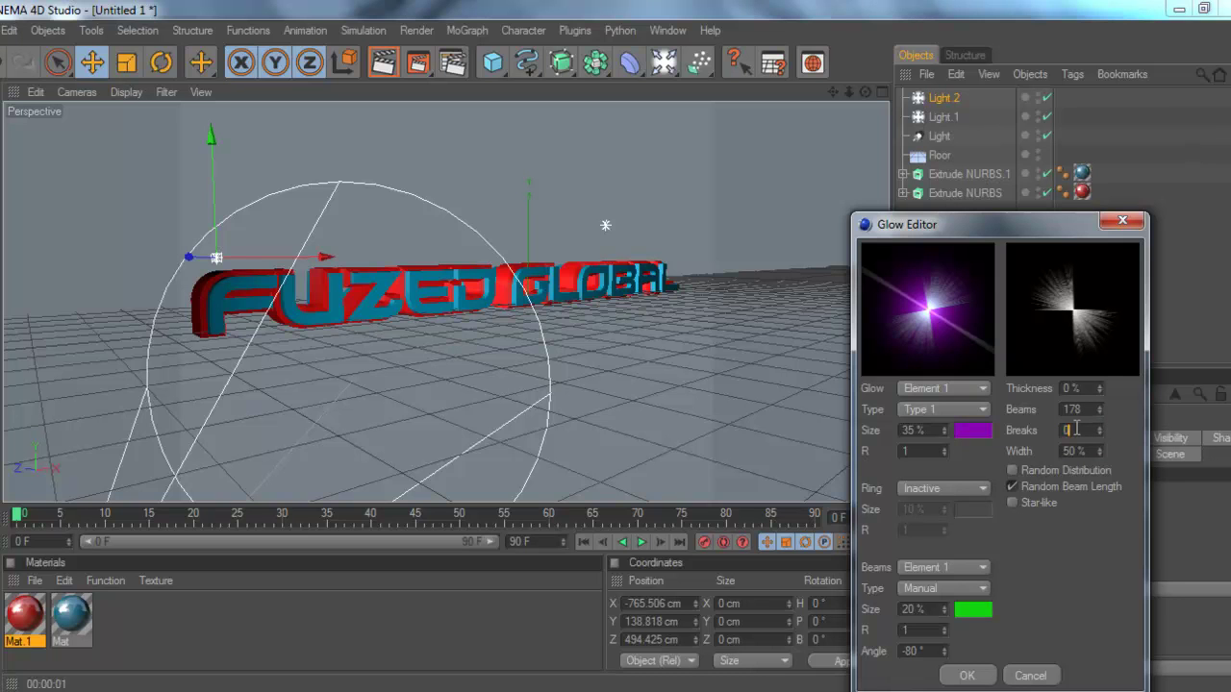
pyautogui.press('Return')
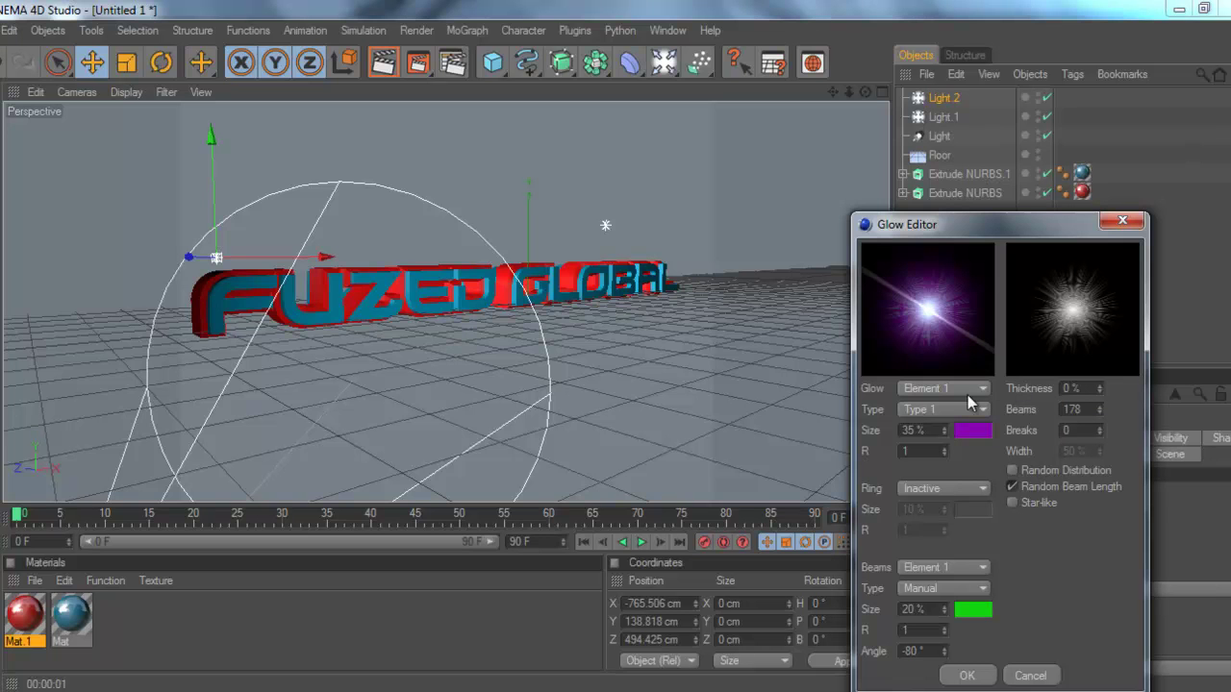
pyautogui.click(972, 677)
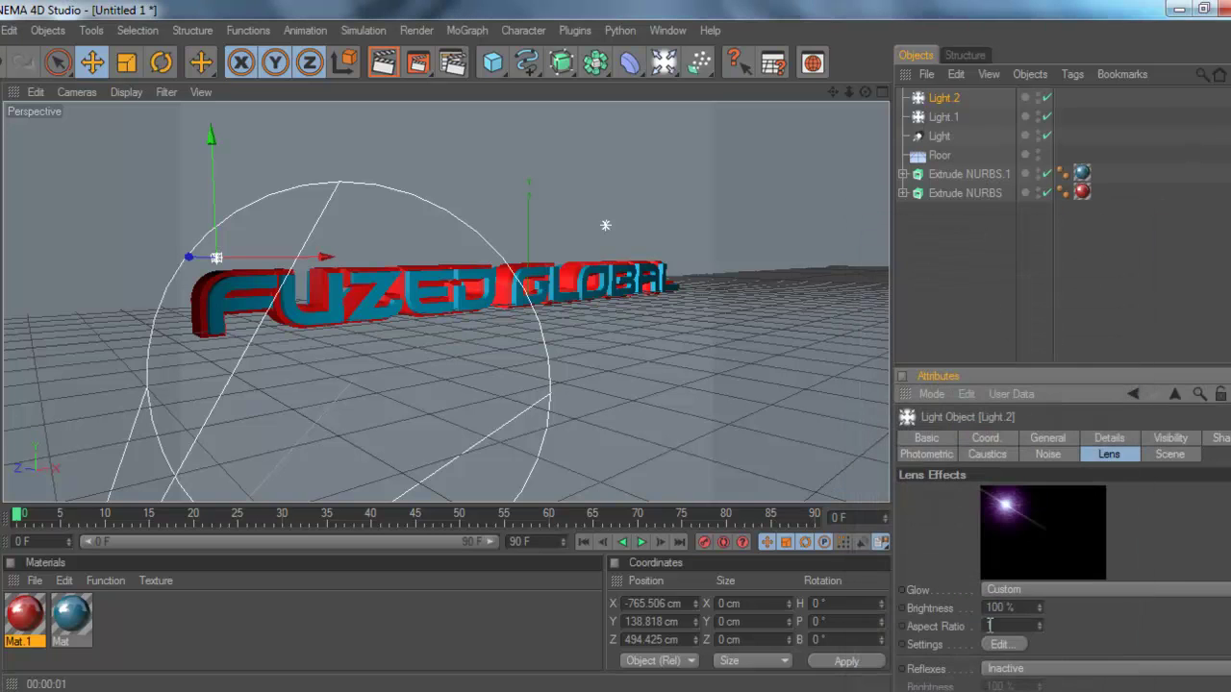
# Step: Set the rotation of the light's lens effect to 29°
pyautogui.scroll(-3, 1104, 640)
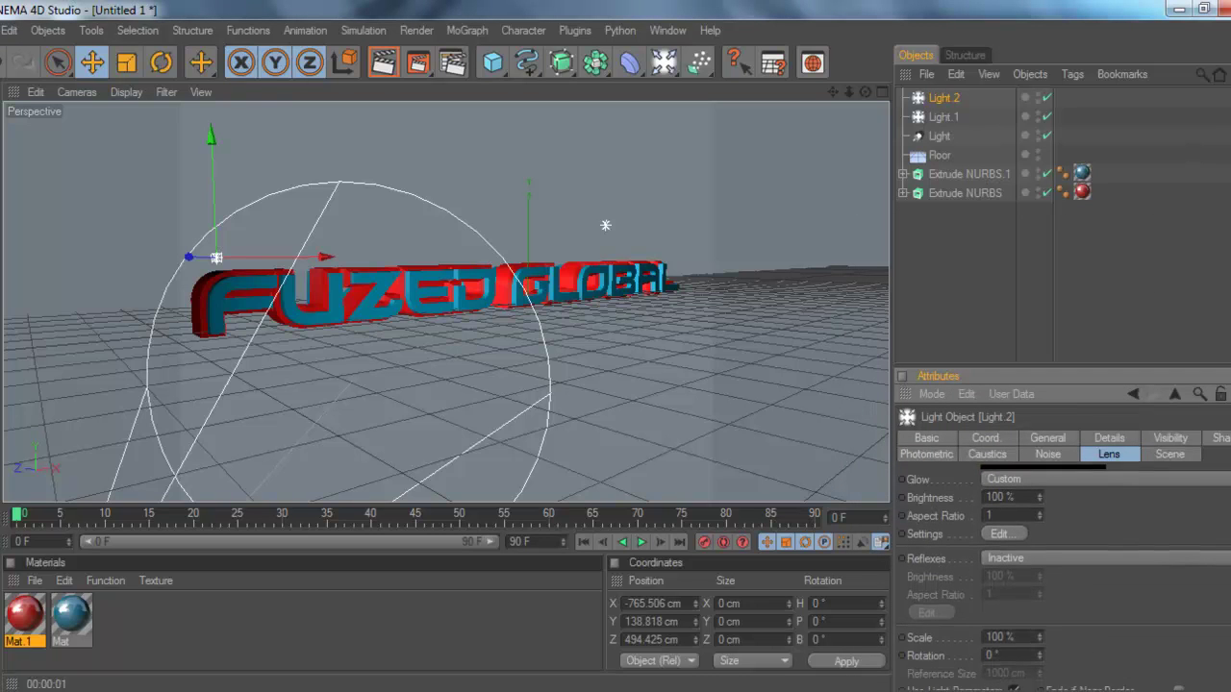
pyautogui.moveTo(1031, 654); pyautogui.dragTo(961, 660)
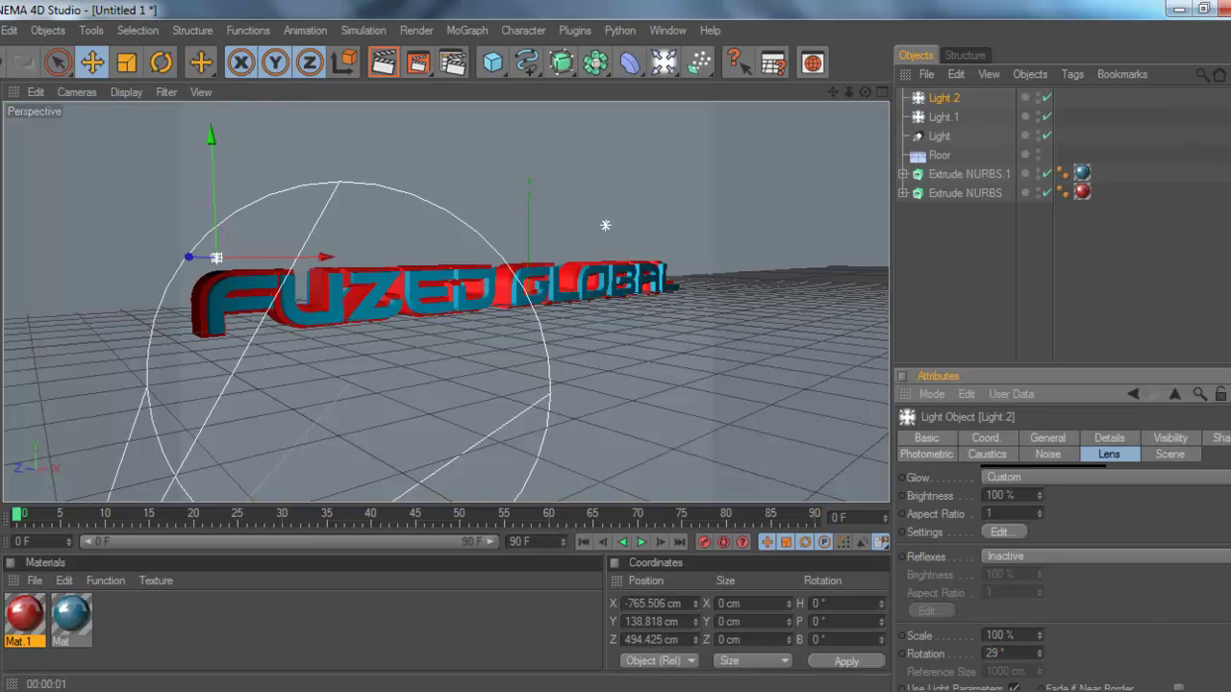
pyautogui.press('Return')
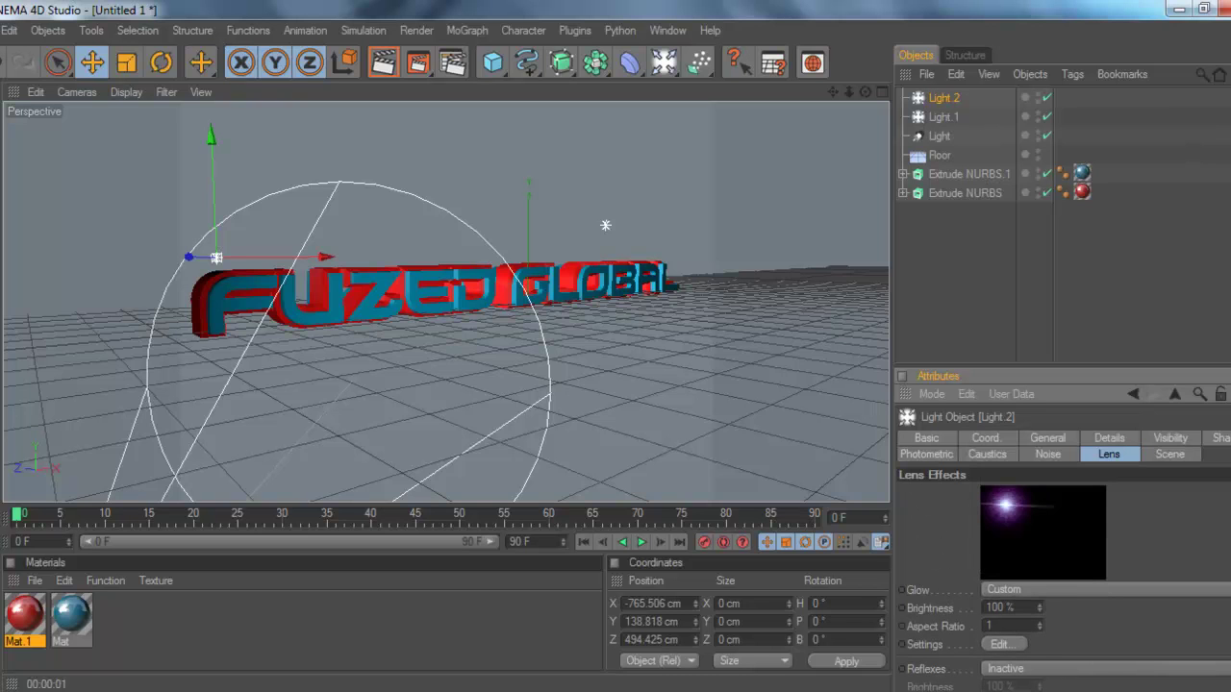
pyautogui.scroll(-2, 1063, 577)
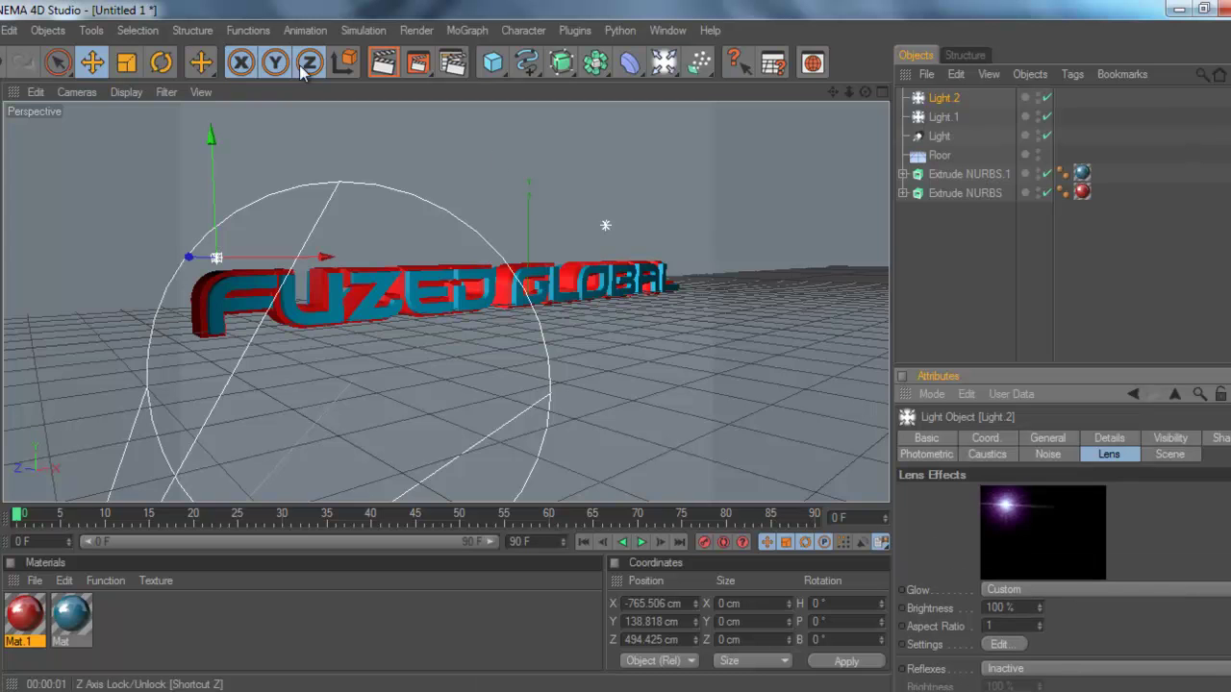
# Step: Render the view twice to check the lens glow above the first letter, deselecting the lights in between
pyautogui.click(384, 62)
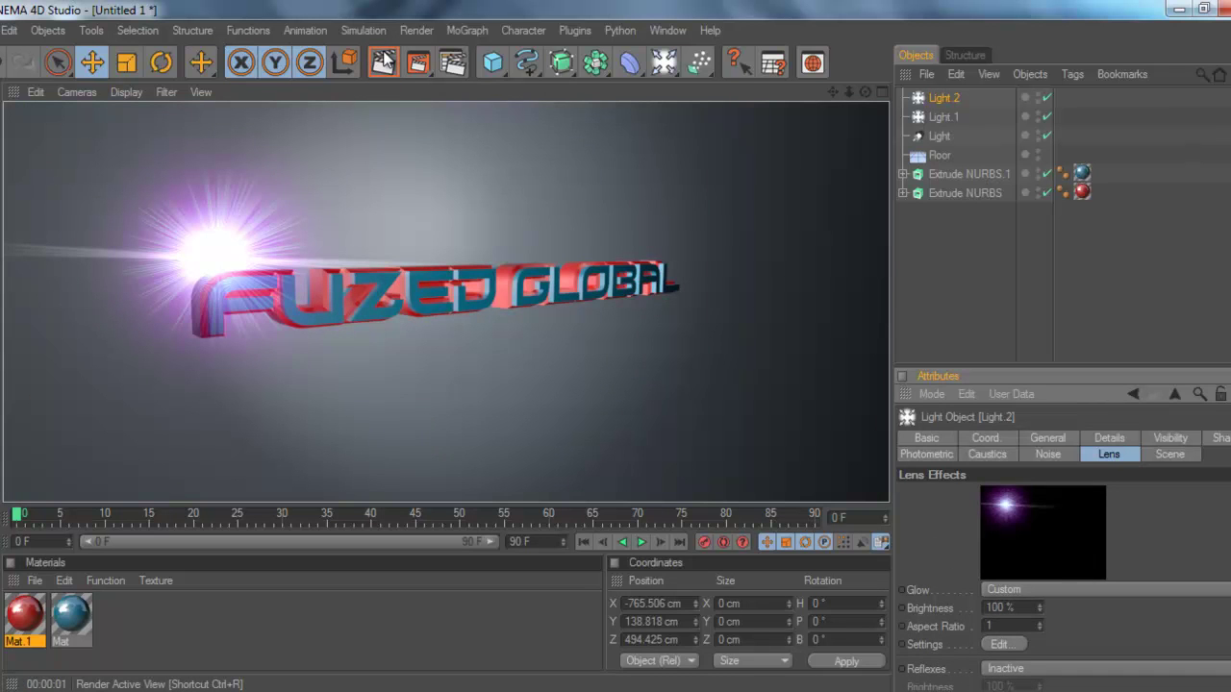
pyautogui.click(993, 307)
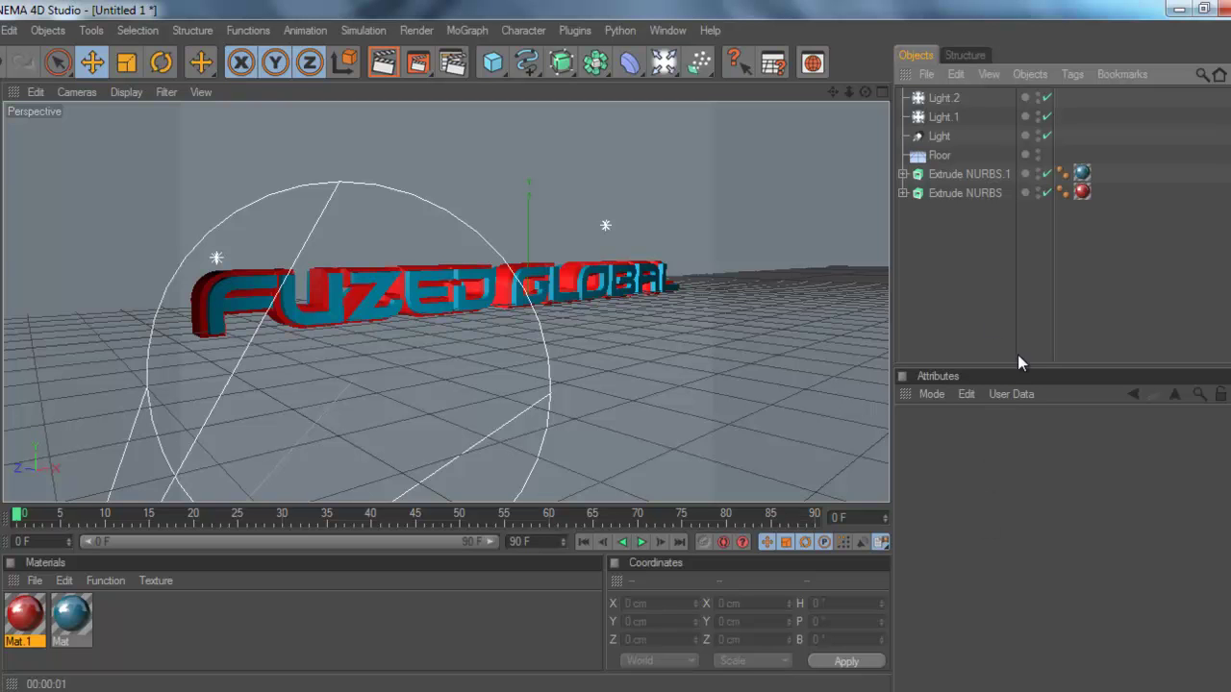
pyautogui.click(940, 135)
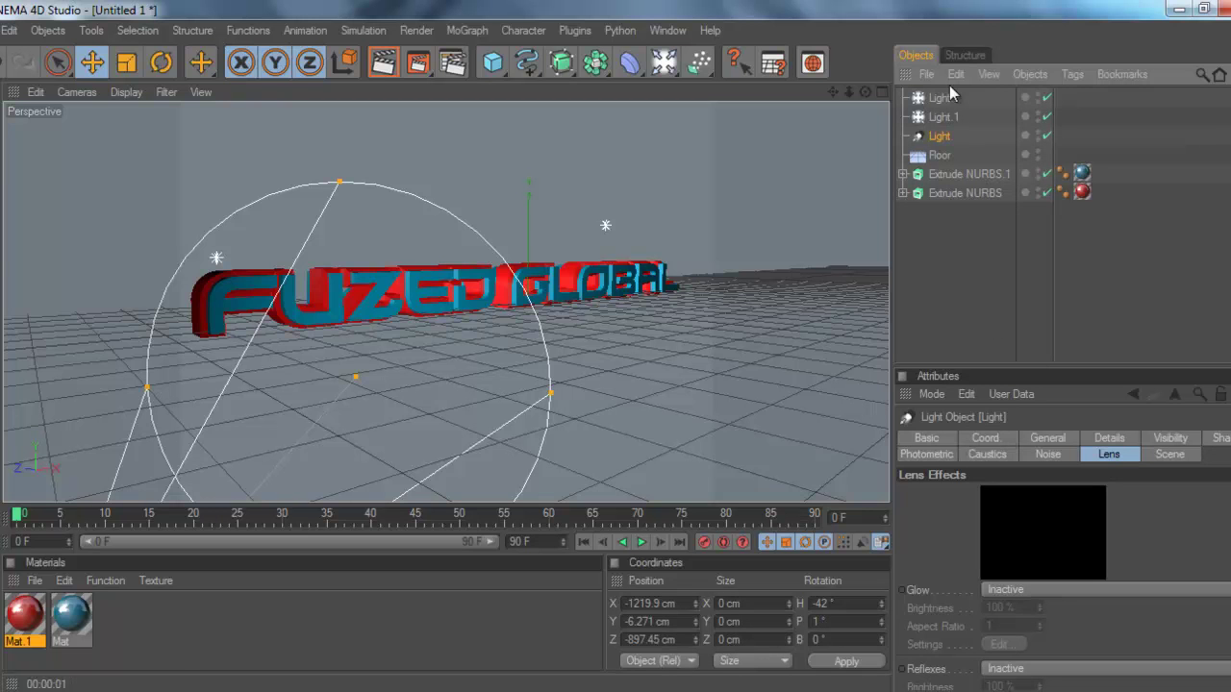
pyautogui.click(947, 97)
pyautogui.click(943, 241)
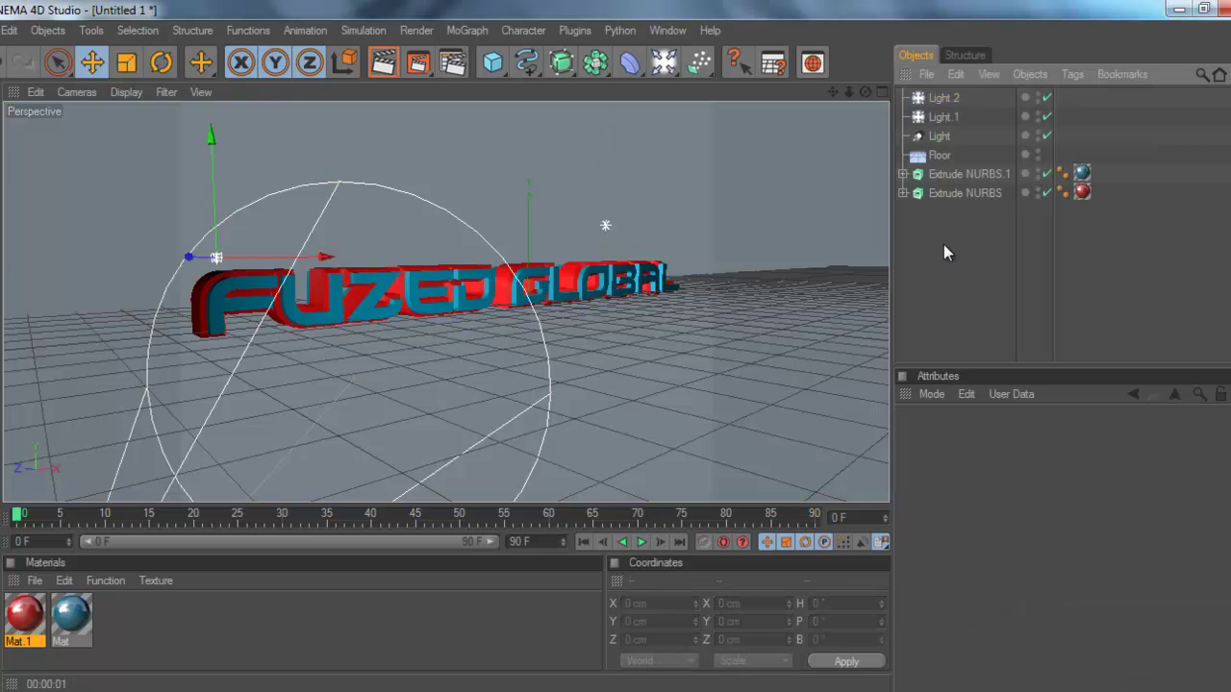
pyautogui.click(384, 62)
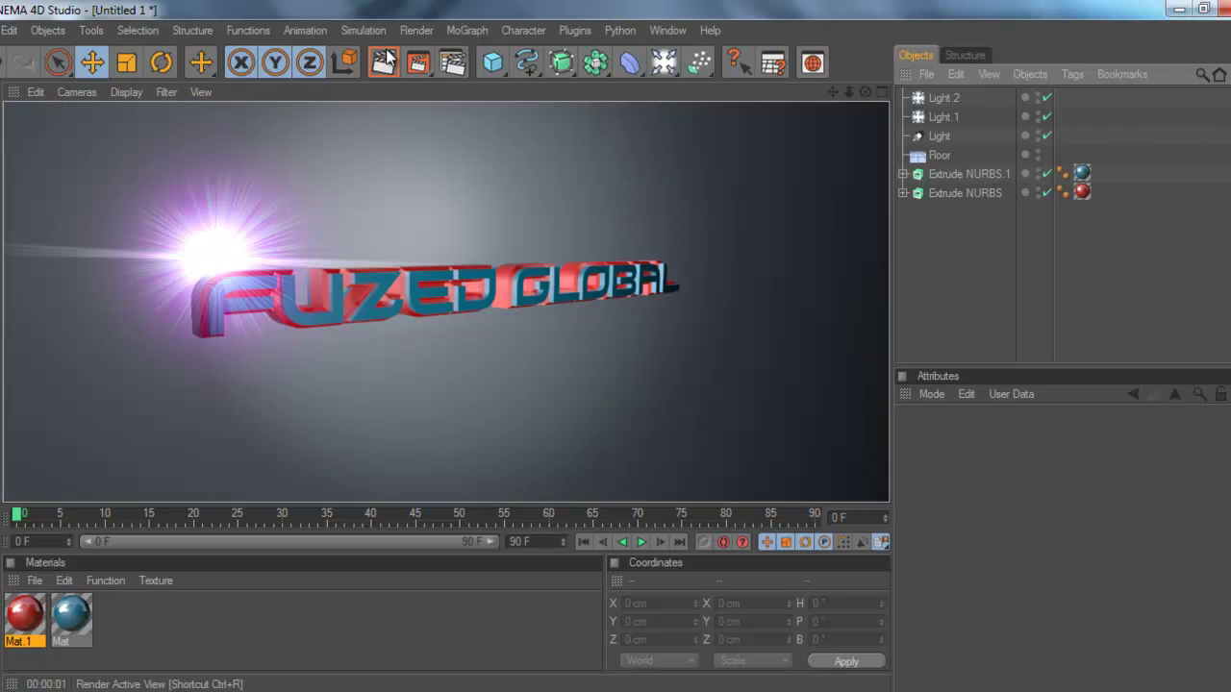
pyautogui.click(1001, 246)
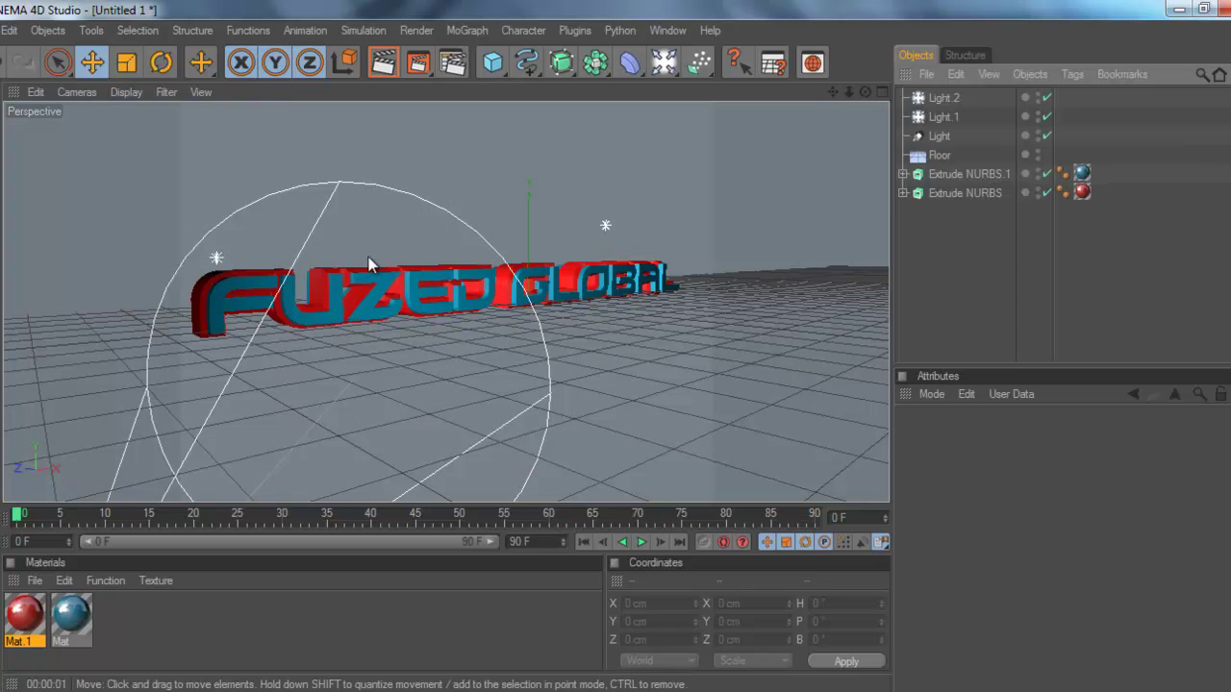
# Step: Add a second Floor beneath the text, lower it to Y -17.419 cm and set its Y scale to 1.08
pyautogui.moveTo(663, 63); pyautogui.dragTo(824, 221)
pyautogui.moveTo(530, 237); pyautogui.dragTo(615, 347)
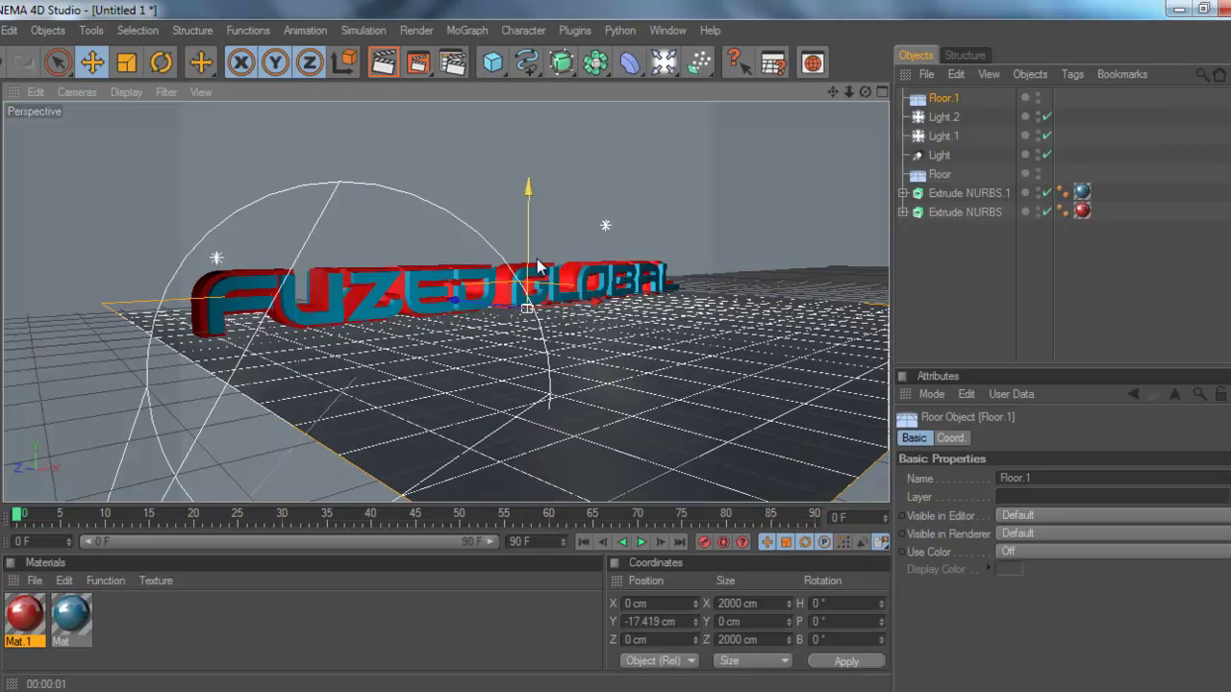
pyautogui.click(962, 437)
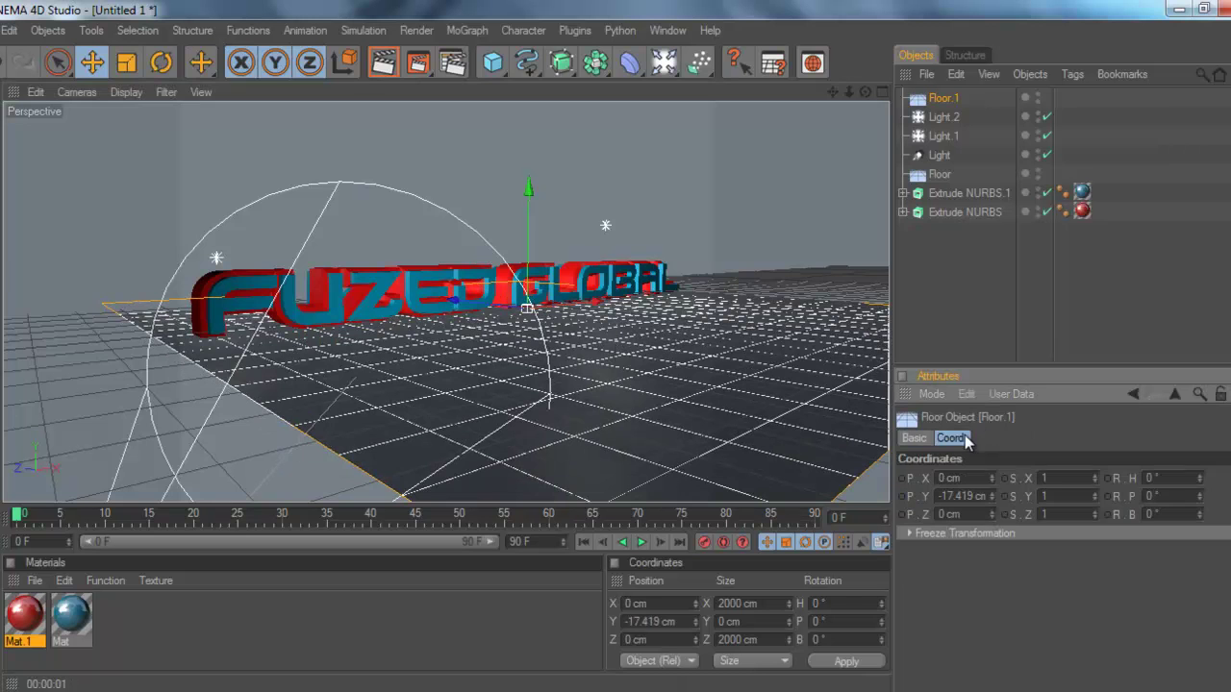
pyautogui.click(1095, 493)
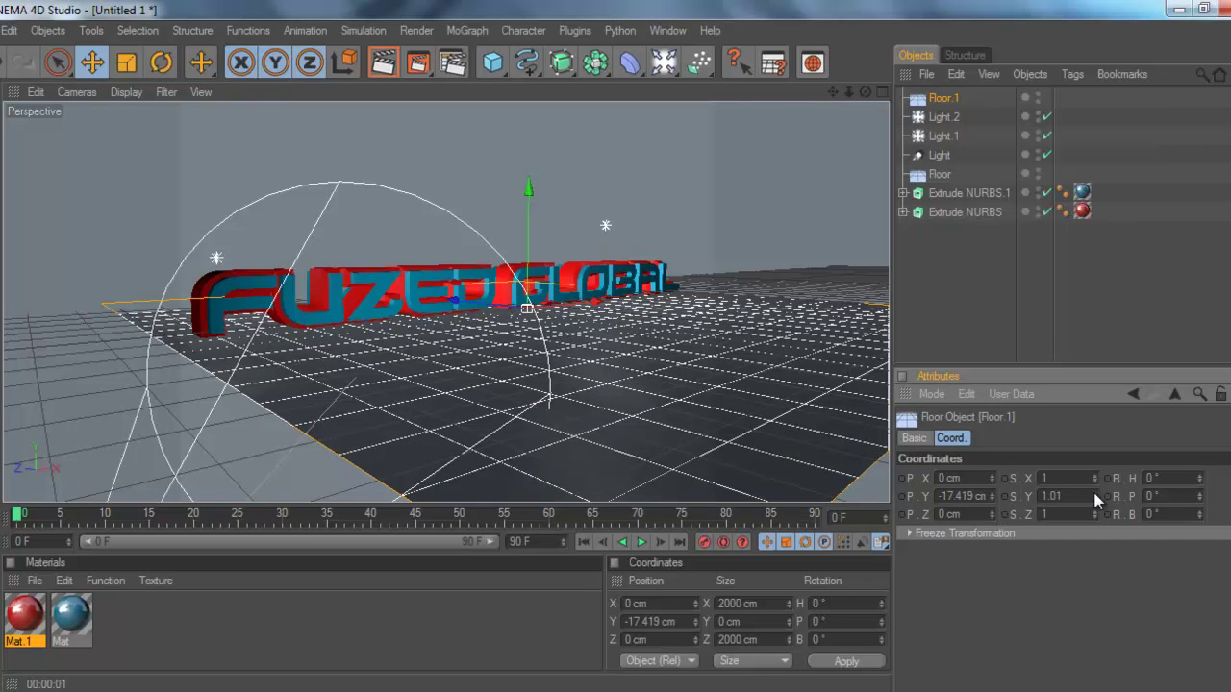
# Step: Try small positive and negative pitch angles on the new floor and return its pitch to 0°
pyautogui.click(1199, 496)
pyautogui.click(1199, 496)
pyautogui.click(1199, 496)
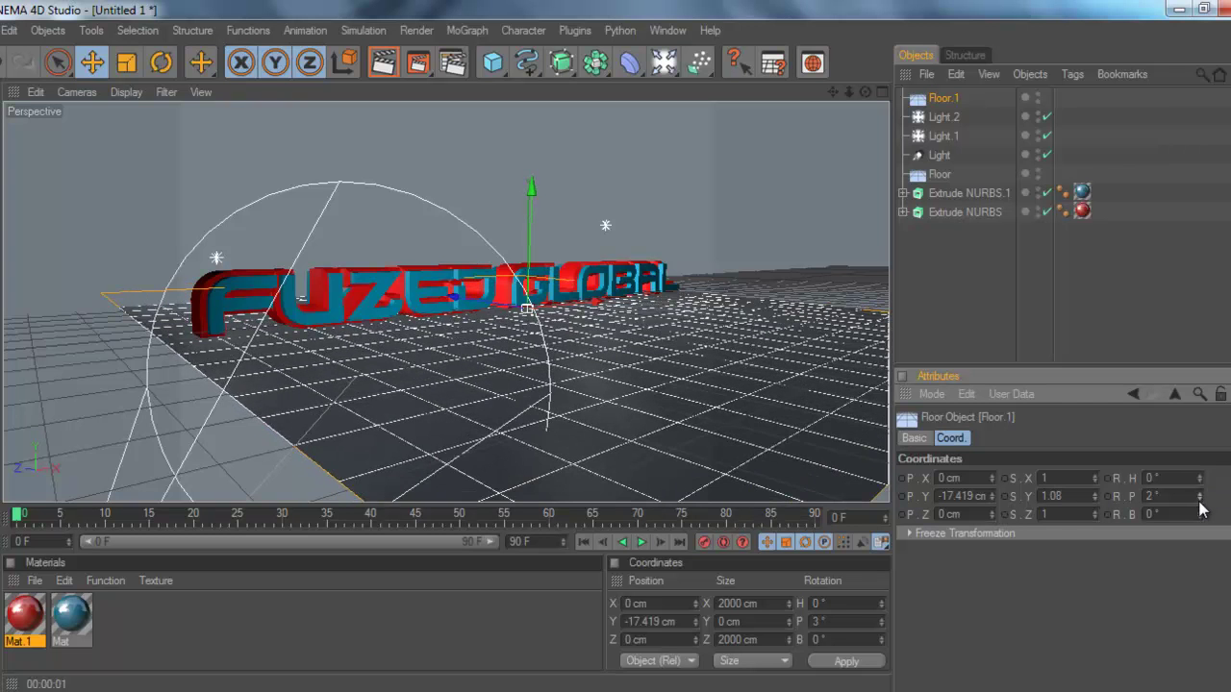
pyautogui.click(1199, 499)
pyautogui.click(1199, 499)
pyautogui.click(1199, 499)
pyautogui.click(1199, 499)
pyautogui.click(1199, 499)
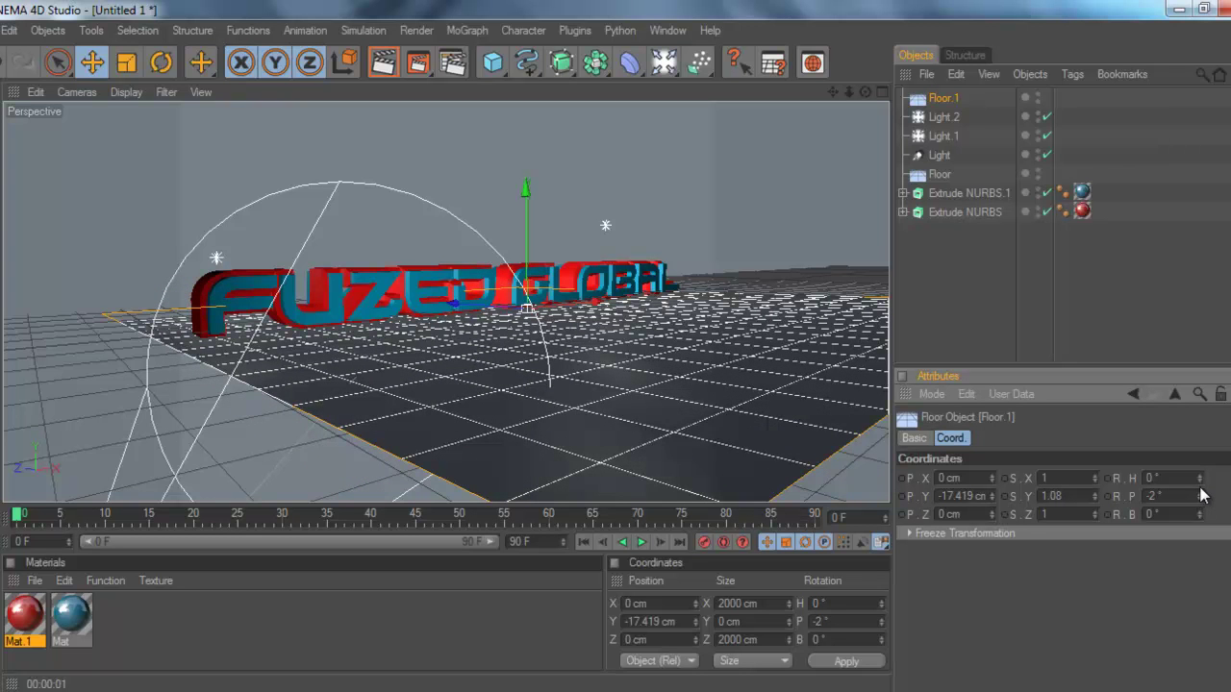
pyautogui.click(1200, 493)
pyautogui.click(1200, 493)
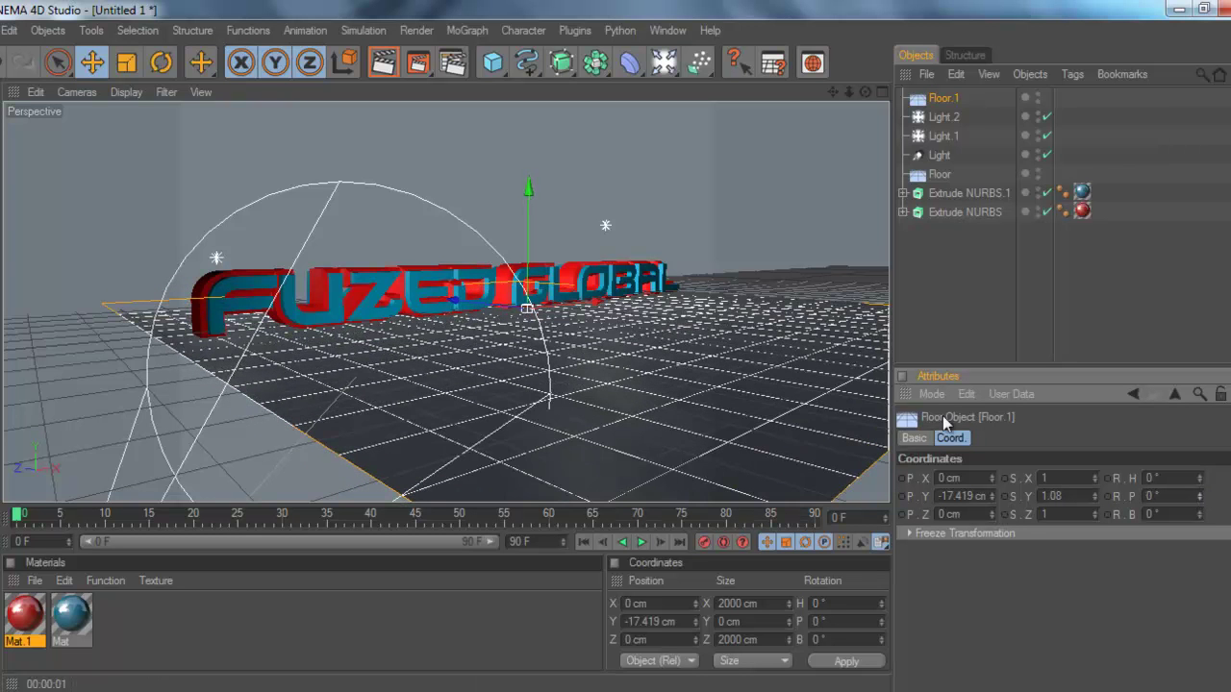
# Step: Move the new floor to Z -10 cm and enlarge it to a Z scale of 19.64 and an X scale of 21.42
pyautogui.click(993, 517)
pyautogui.click(992, 517)
pyautogui.click(993, 517)
pyautogui.click(994, 517)
pyautogui.click(993, 517)
pyautogui.click(993, 517)
pyautogui.click(993, 517)
pyautogui.click(994, 517)
pyautogui.click(993, 517)
pyautogui.click(993, 517)
pyautogui.moveTo(1094, 514); pyautogui.dragTo(1136, 420)
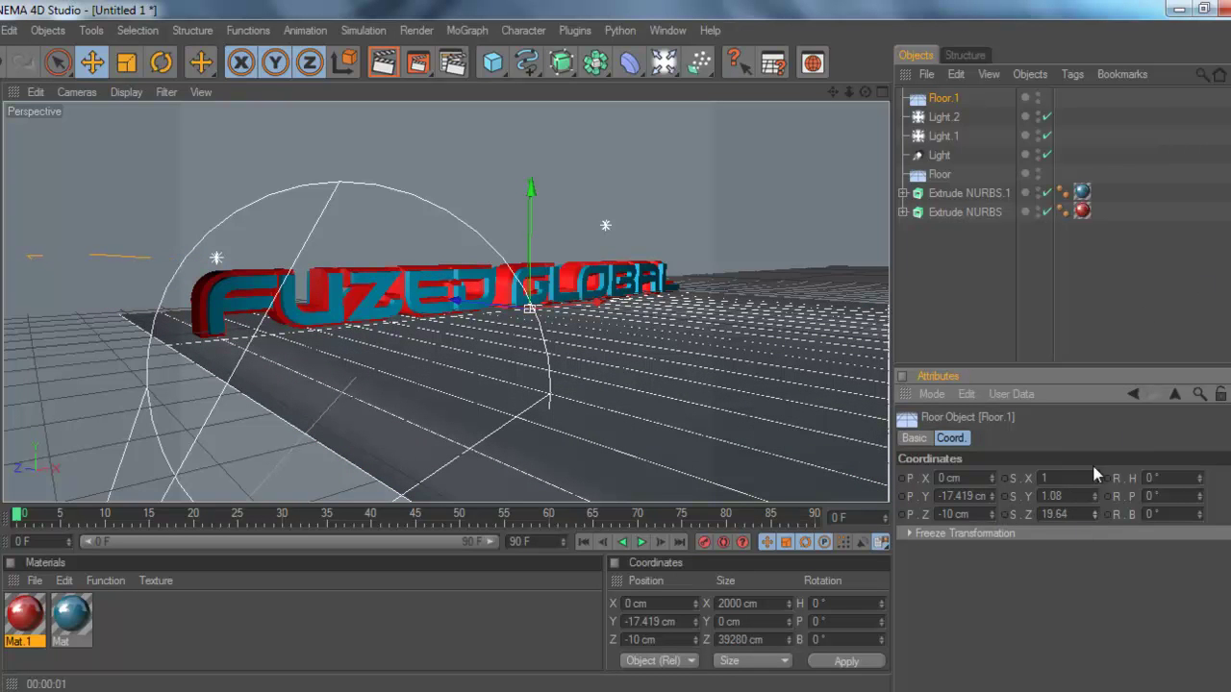
pyautogui.moveTo(1099, 478); pyautogui.dragTo(1183, 279)
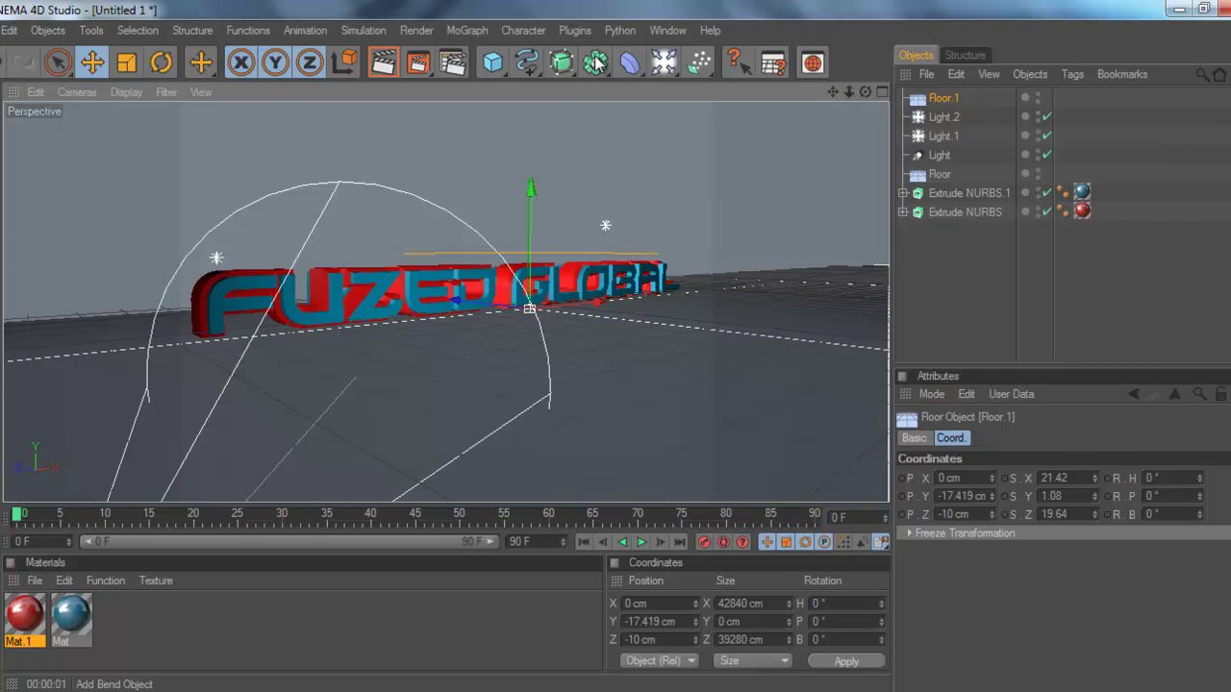
# Step: Render the perspective view to check the enlarged ground floor, and deselect the floor
pyautogui.click(387, 69)
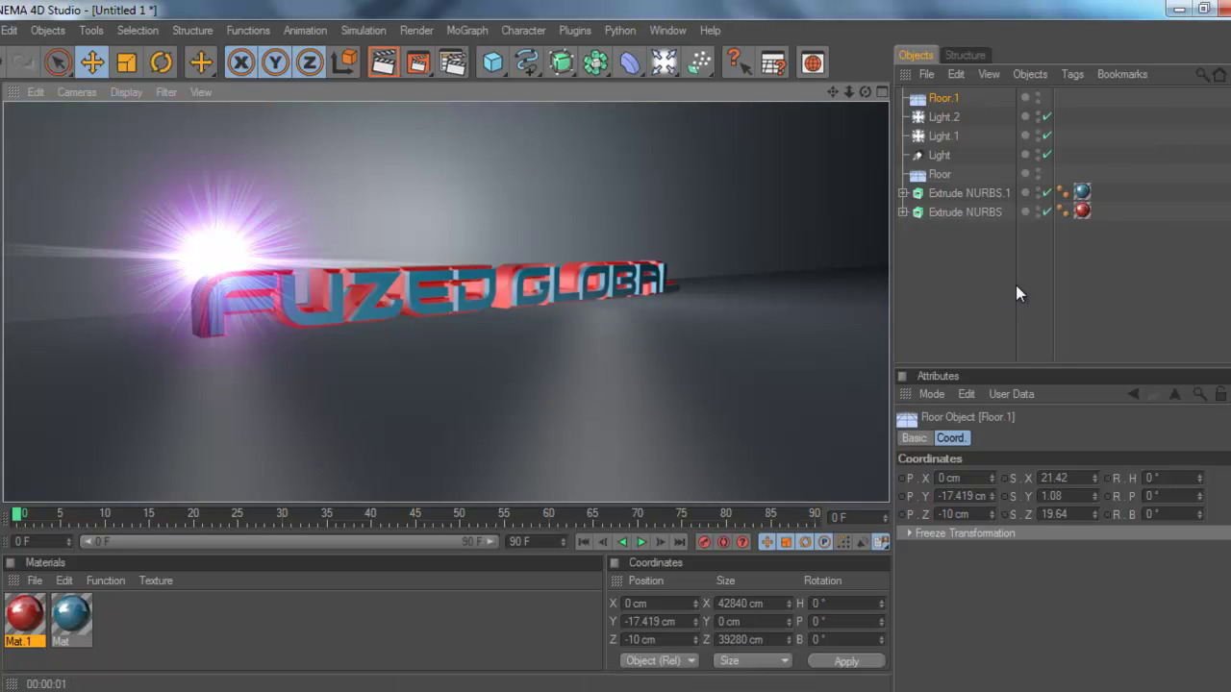
pyautogui.click(981, 293)
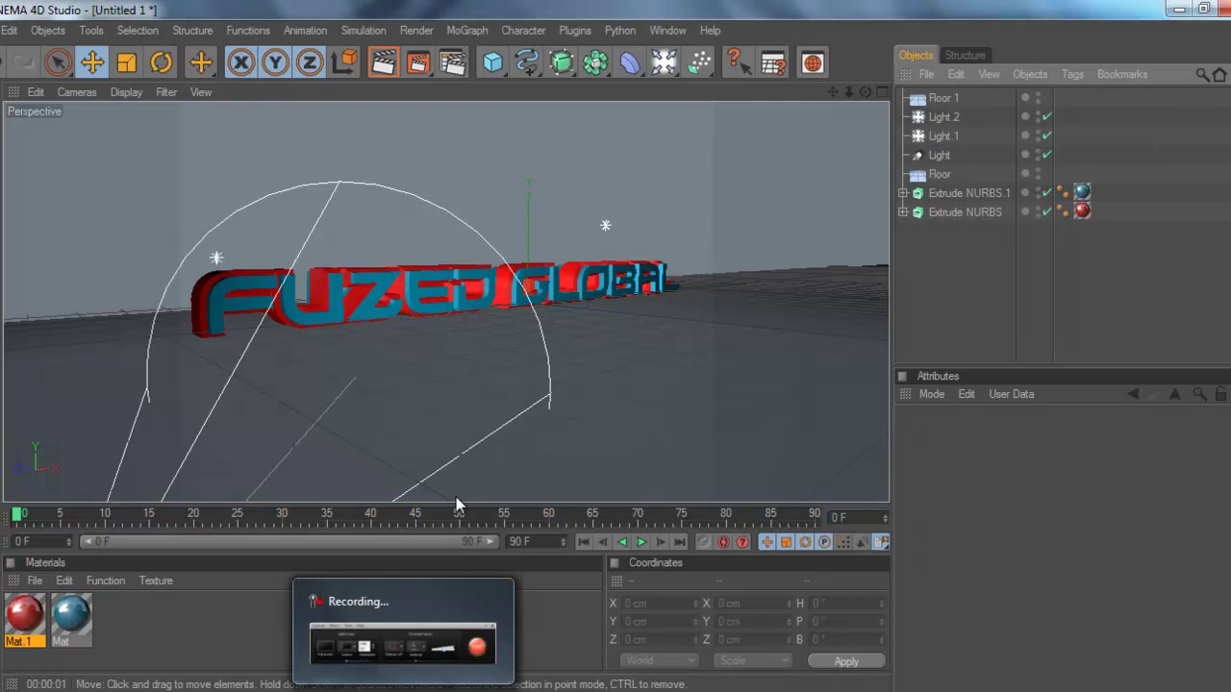
# Step: Set the regular image save format to JPEG in the render settings
pyautogui.click(452, 63)
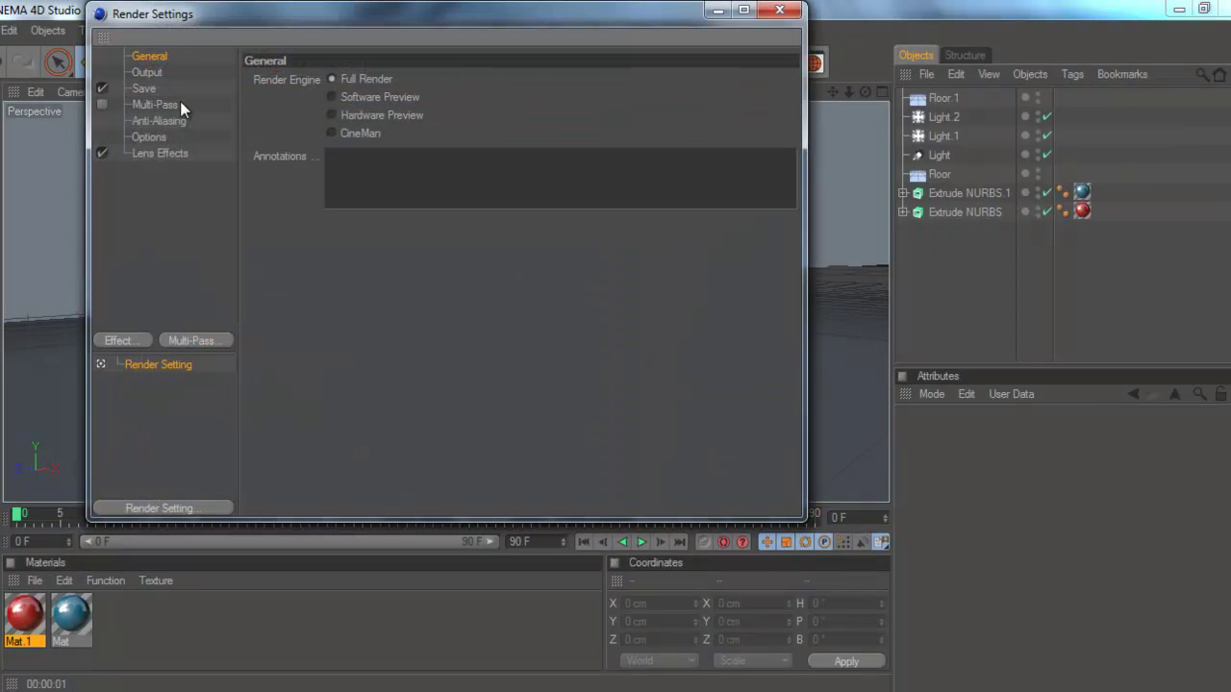
pyautogui.click(146, 87)
pyautogui.click(155, 73)
pyautogui.click(151, 86)
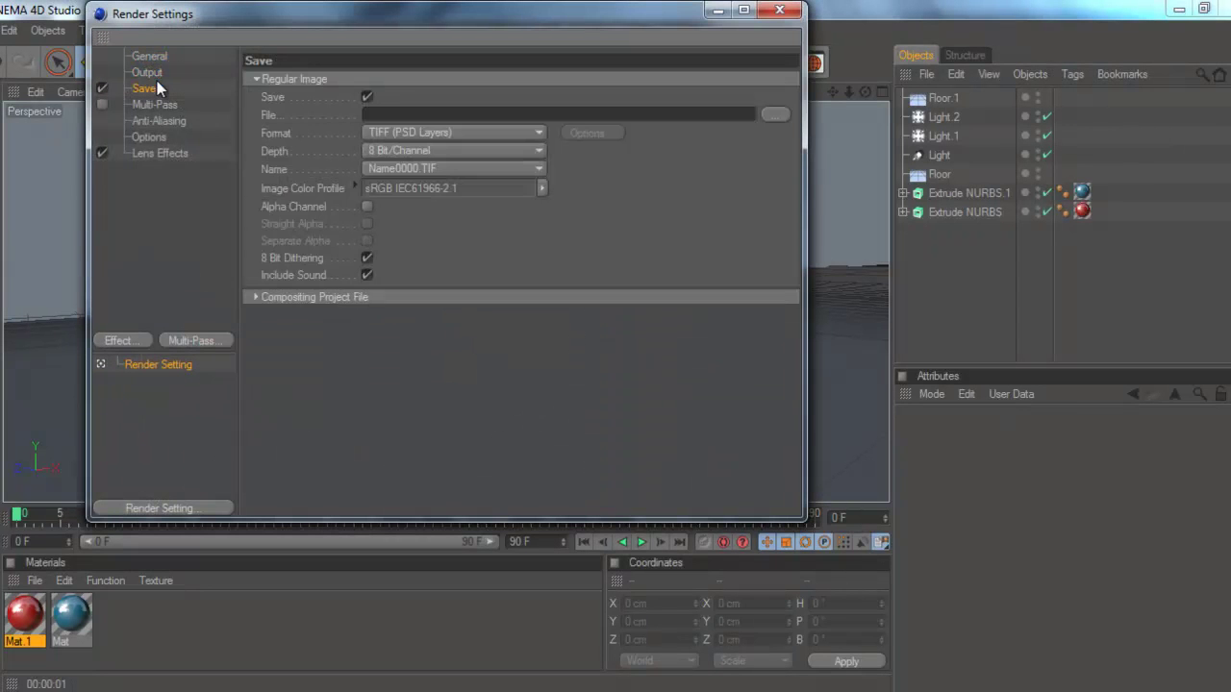
pyautogui.click(539, 144)
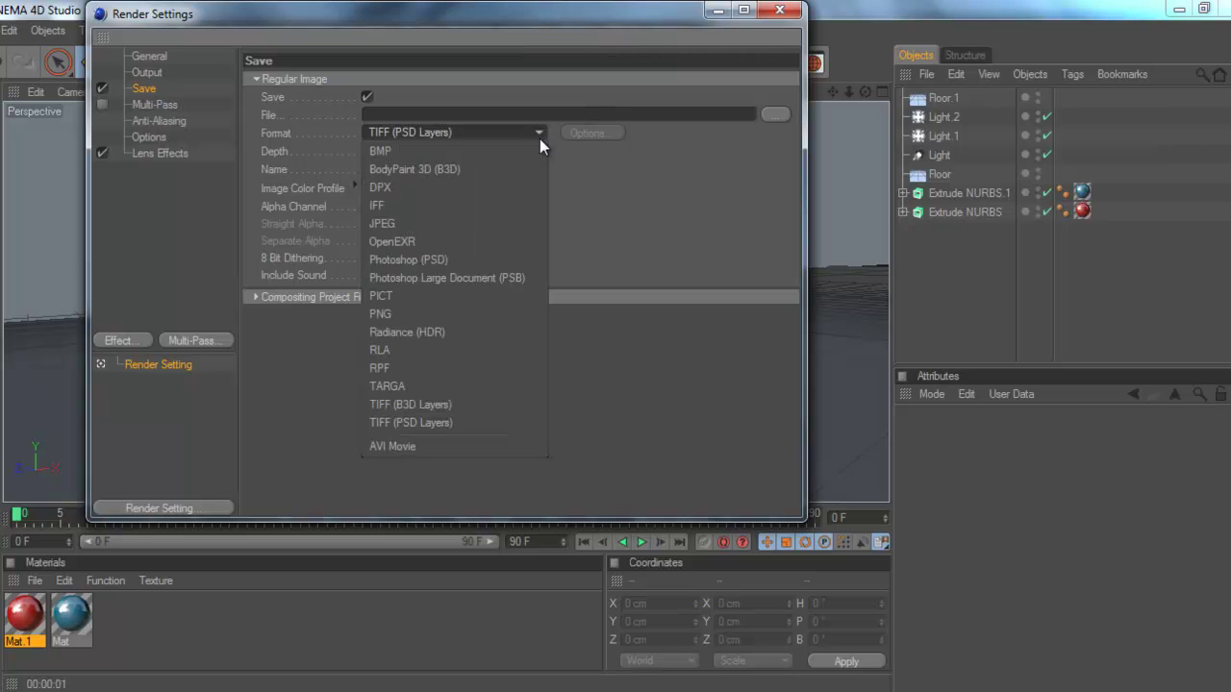
pyautogui.click(449, 224)
# Step: Set the render's output file to the Desktop with the name youtube
pyautogui.click(666, 113)
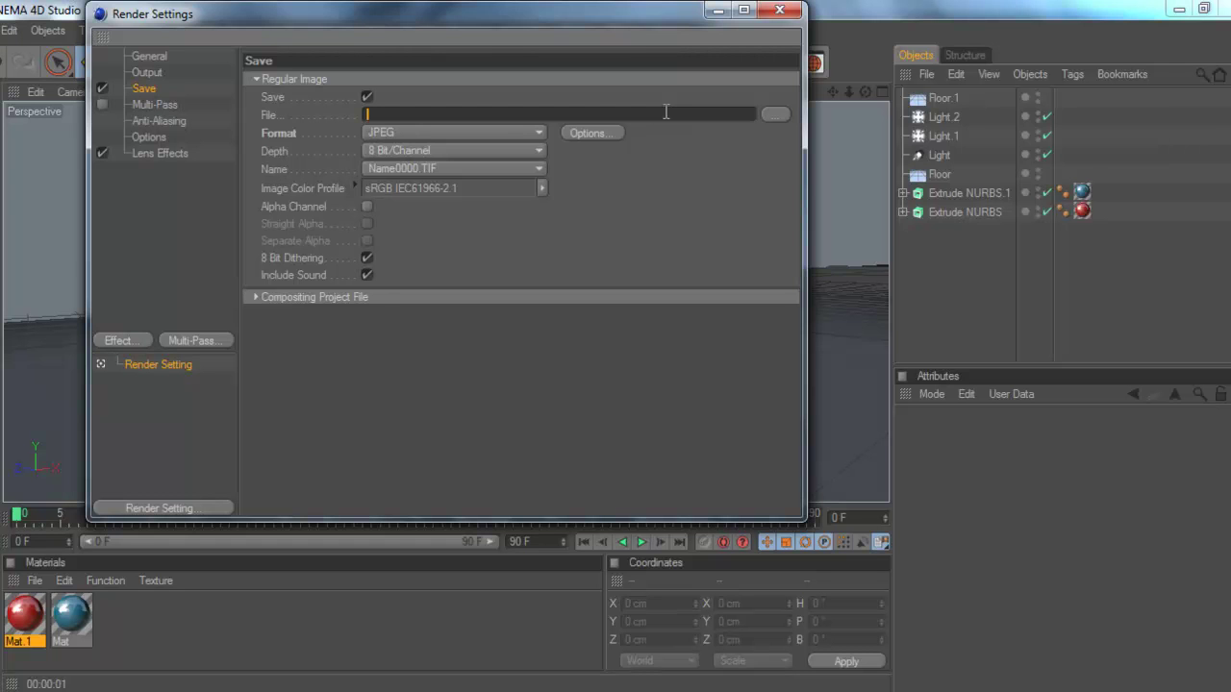
pyautogui.click(765, 116)
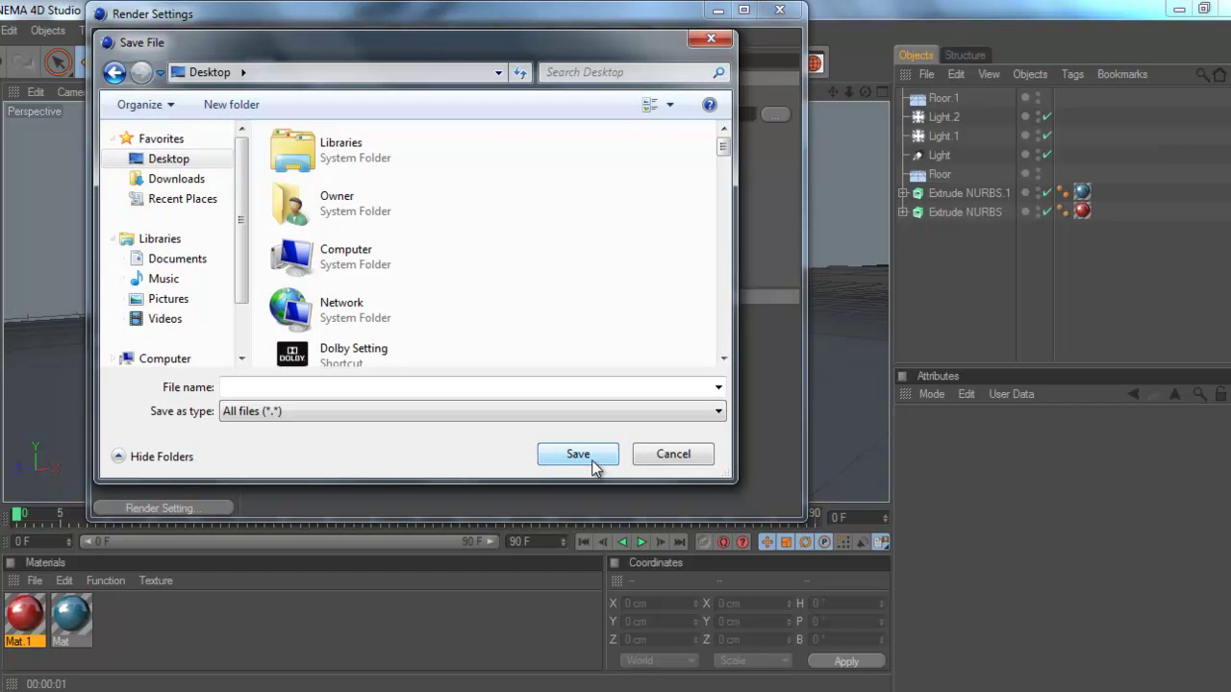
pyautogui.click(478, 387)
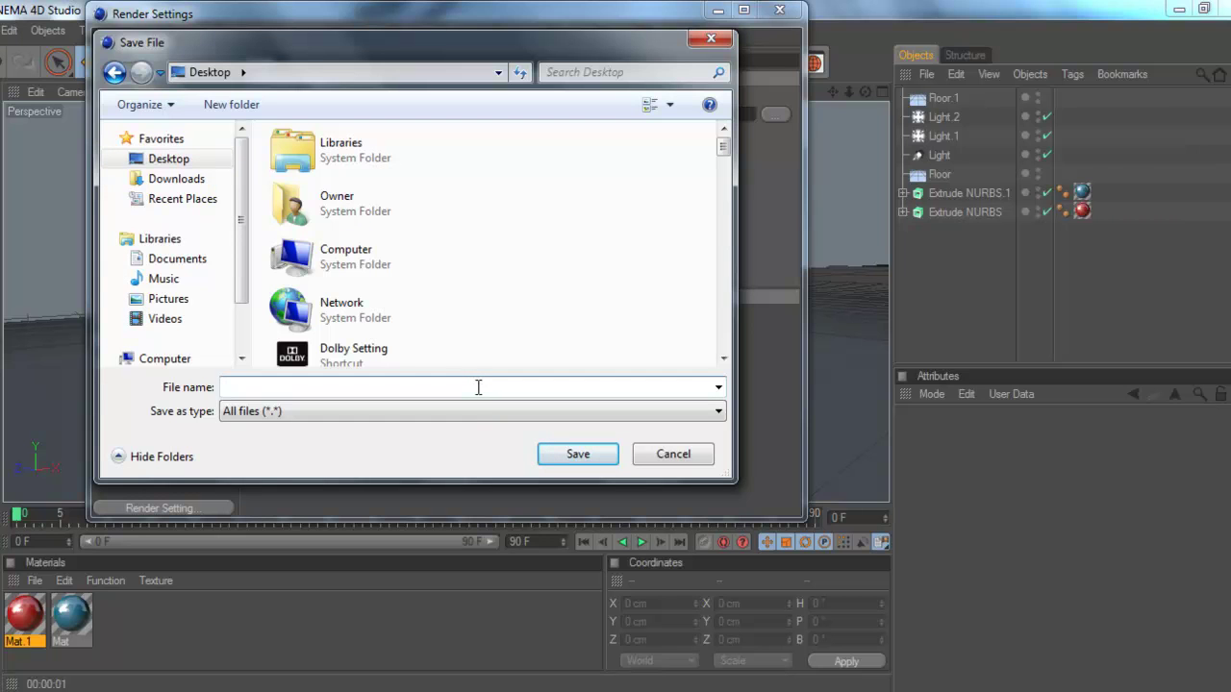
pyautogui.write('youtube.')
pyautogui.click(602, 464)
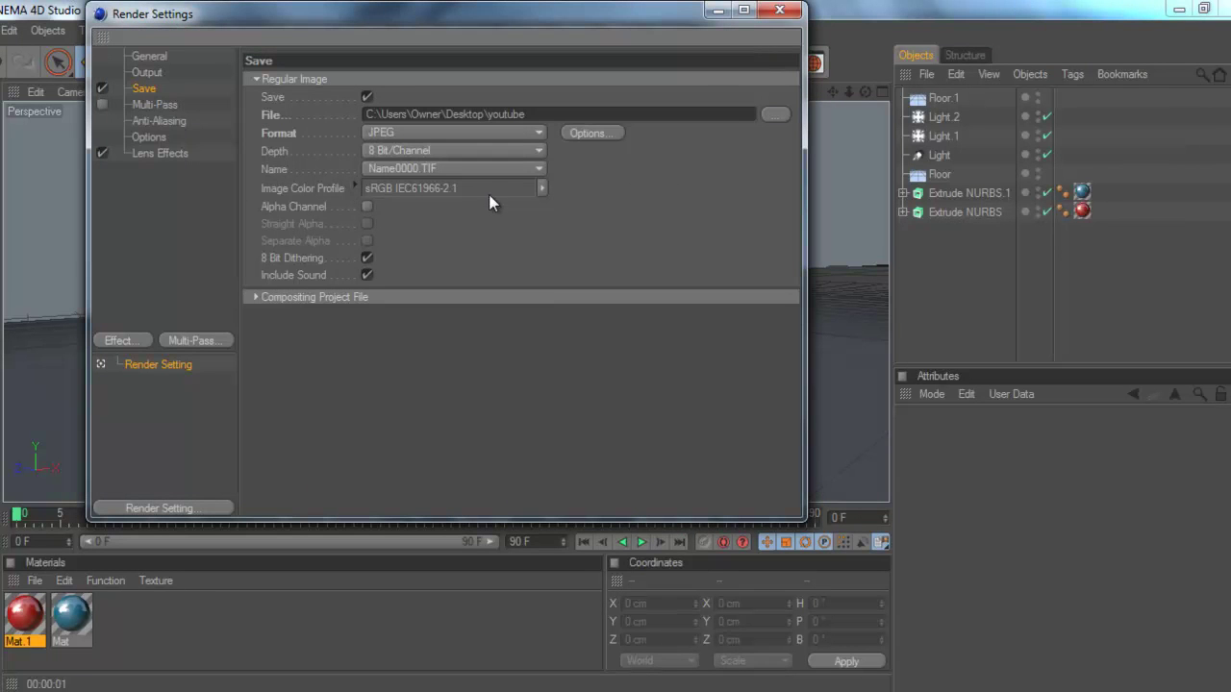
# Step: Apply the film/video output preset HDV/HDTV 720 25 for a 1280 x 720 image
pyautogui.click(154, 74)
pyautogui.click(264, 80)
pyautogui.moveTo(293, 137)
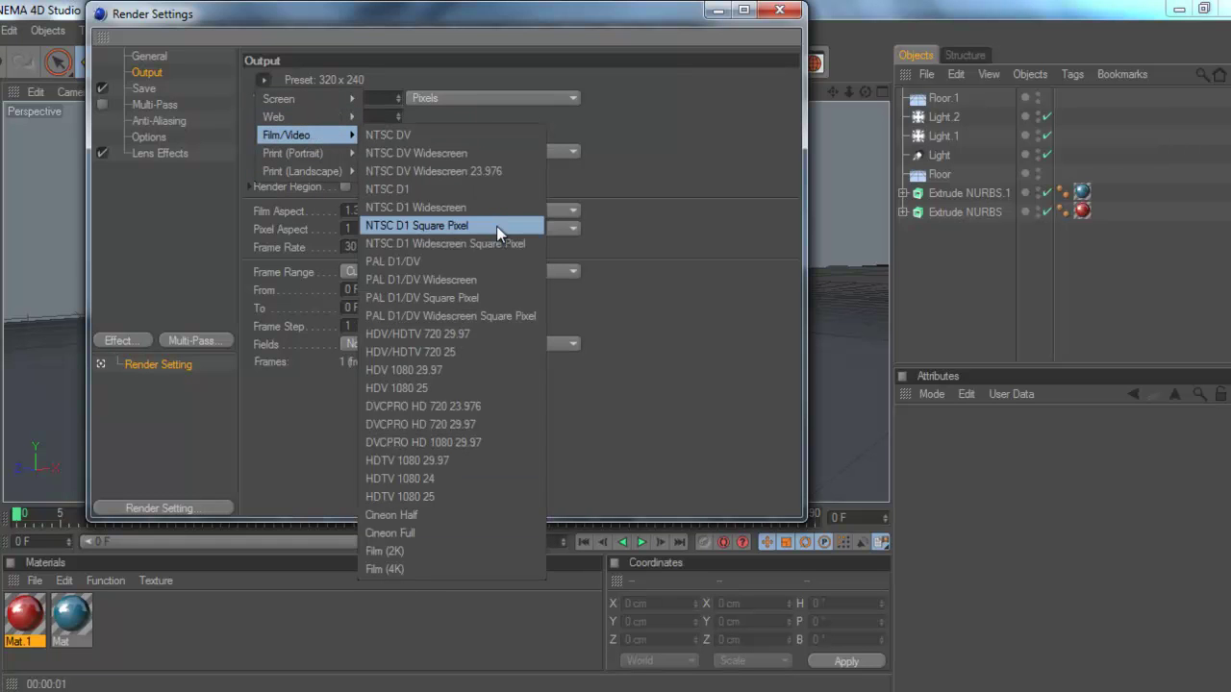
pyautogui.click(450, 352)
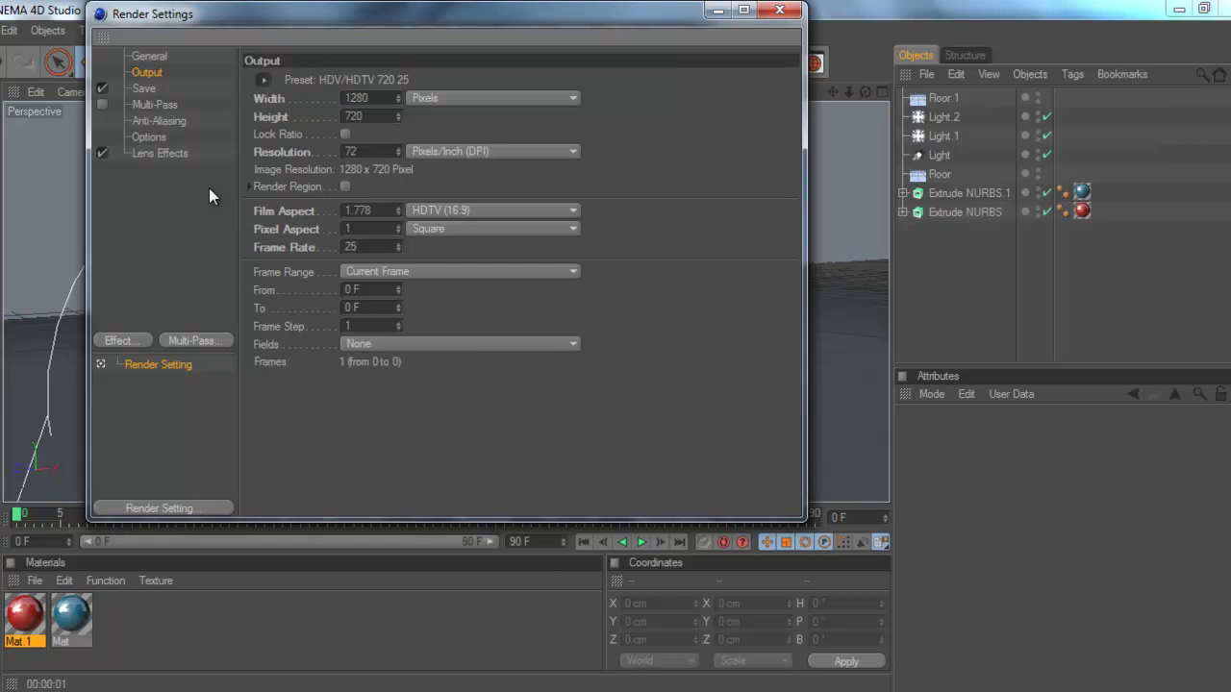
# Step: Set anti-aliasing to Best with the Still Image filter, review the render options and close the render settings
pyautogui.click(160, 122)
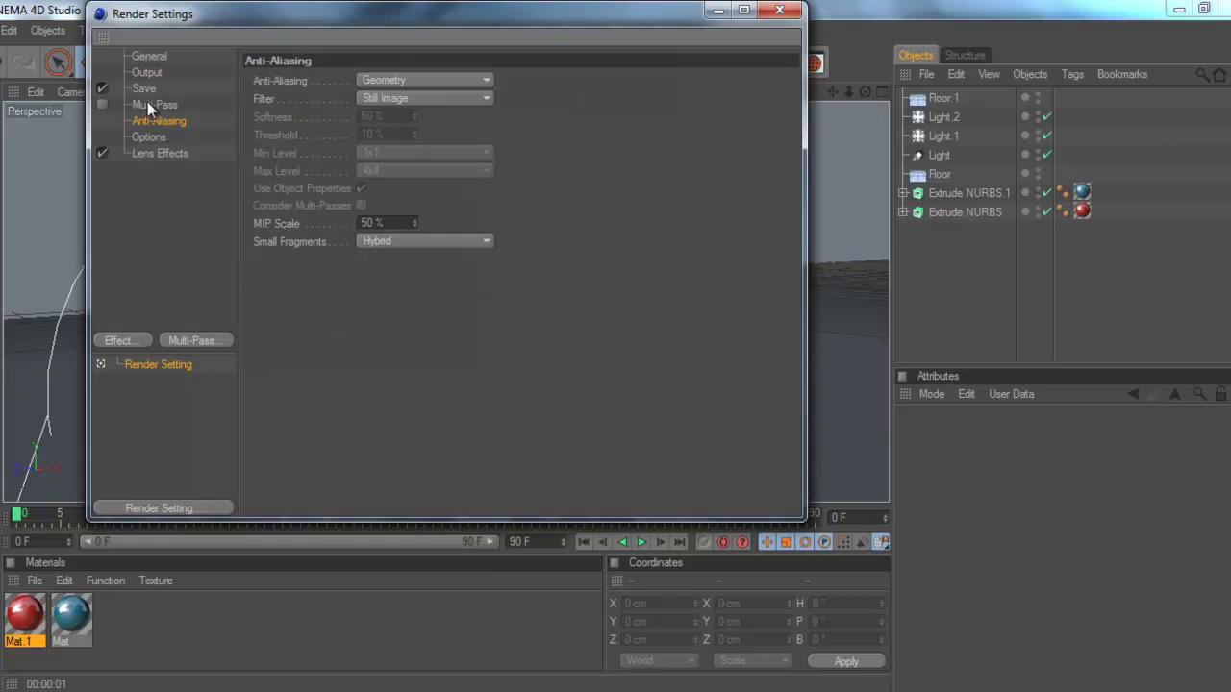
pyautogui.click(486, 82)
pyautogui.click(433, 133)
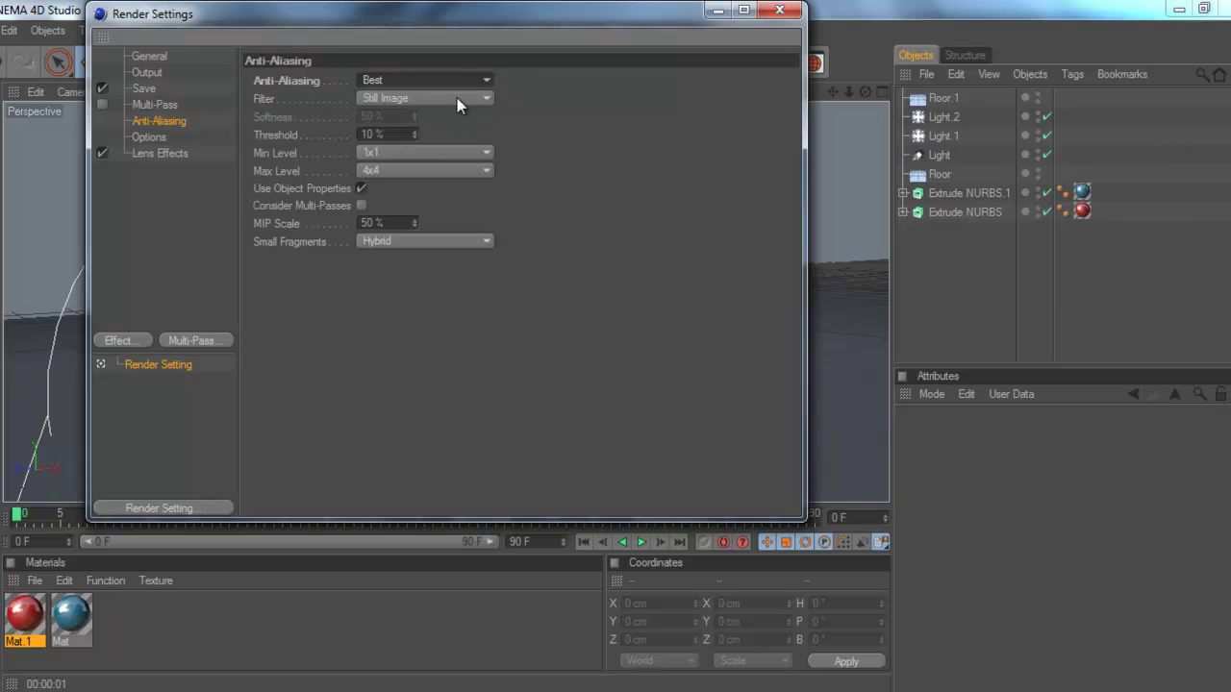
pyautogui.click(458, 100)
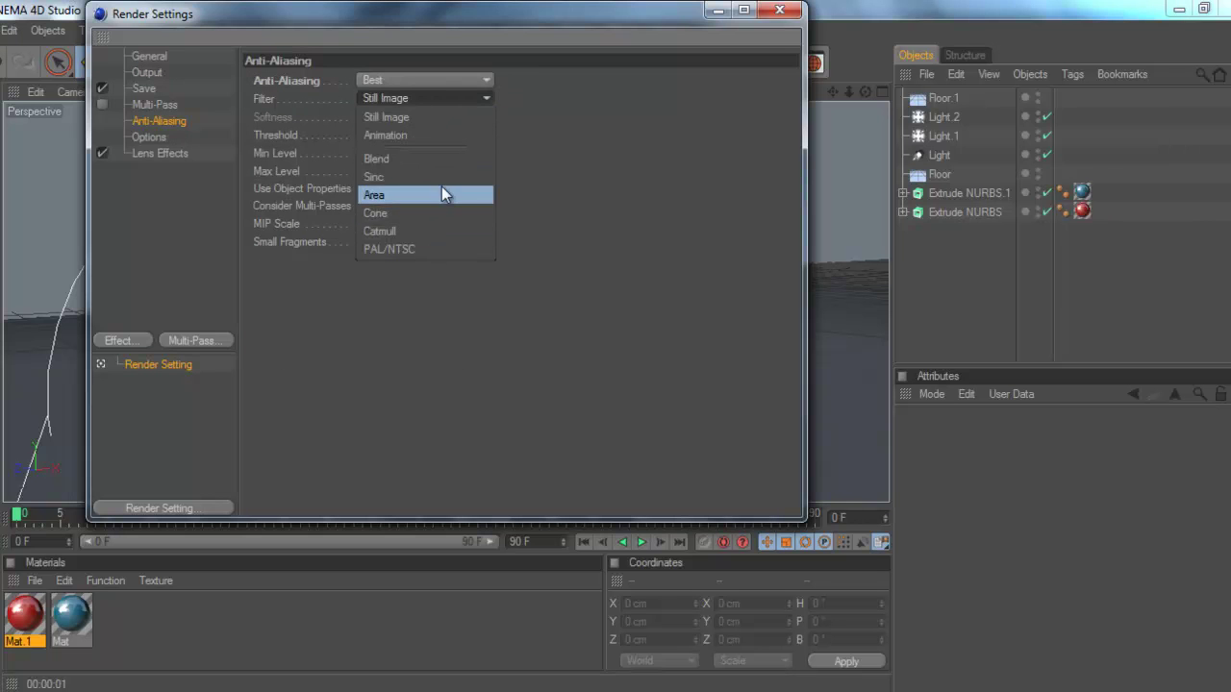
pyautogui.click(622, 122)
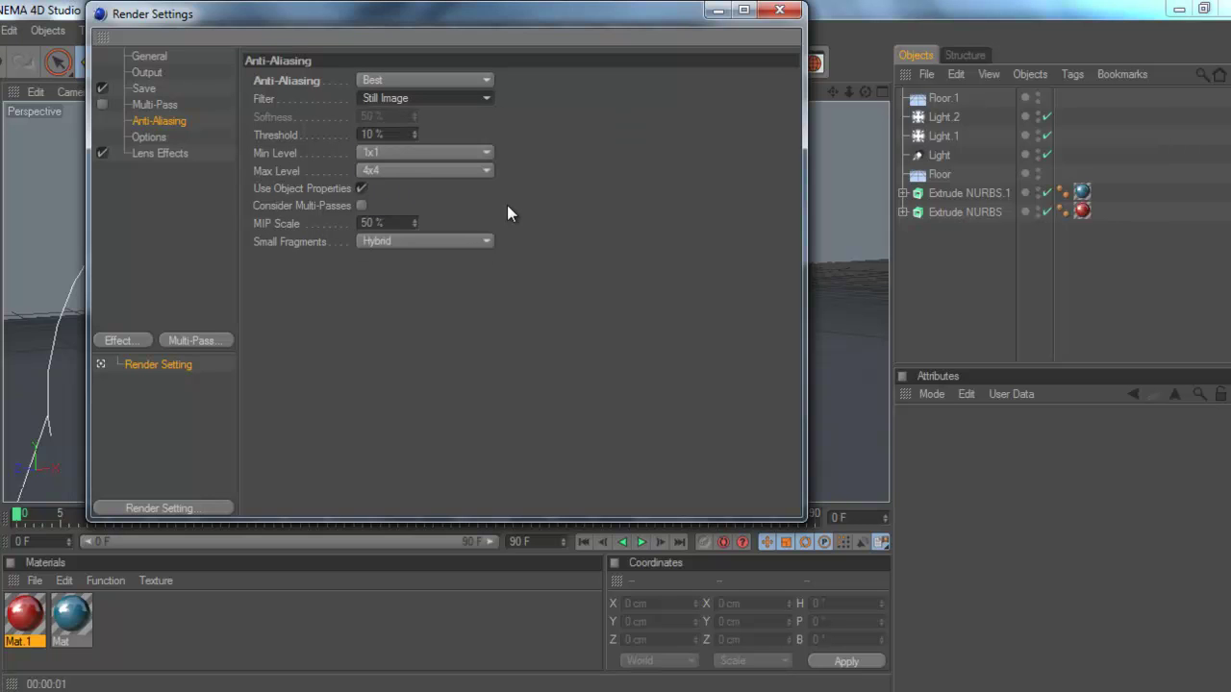
pyautogui.click(164, 137)
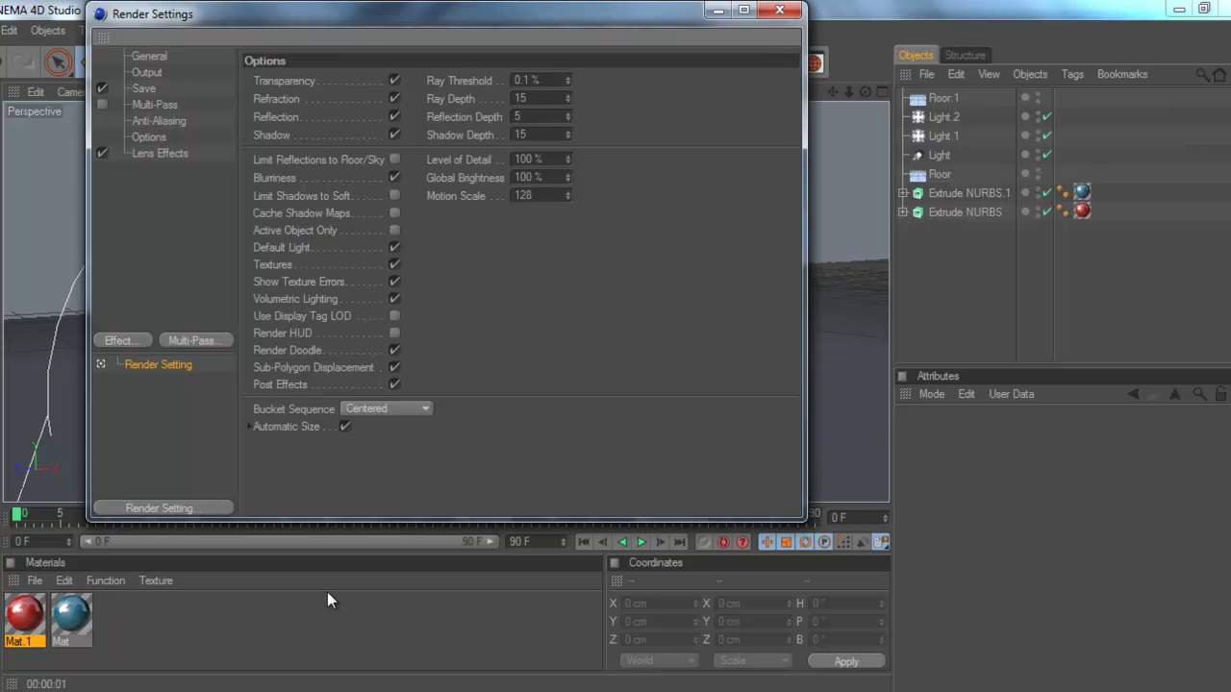
pyautogui.click(779, 10)
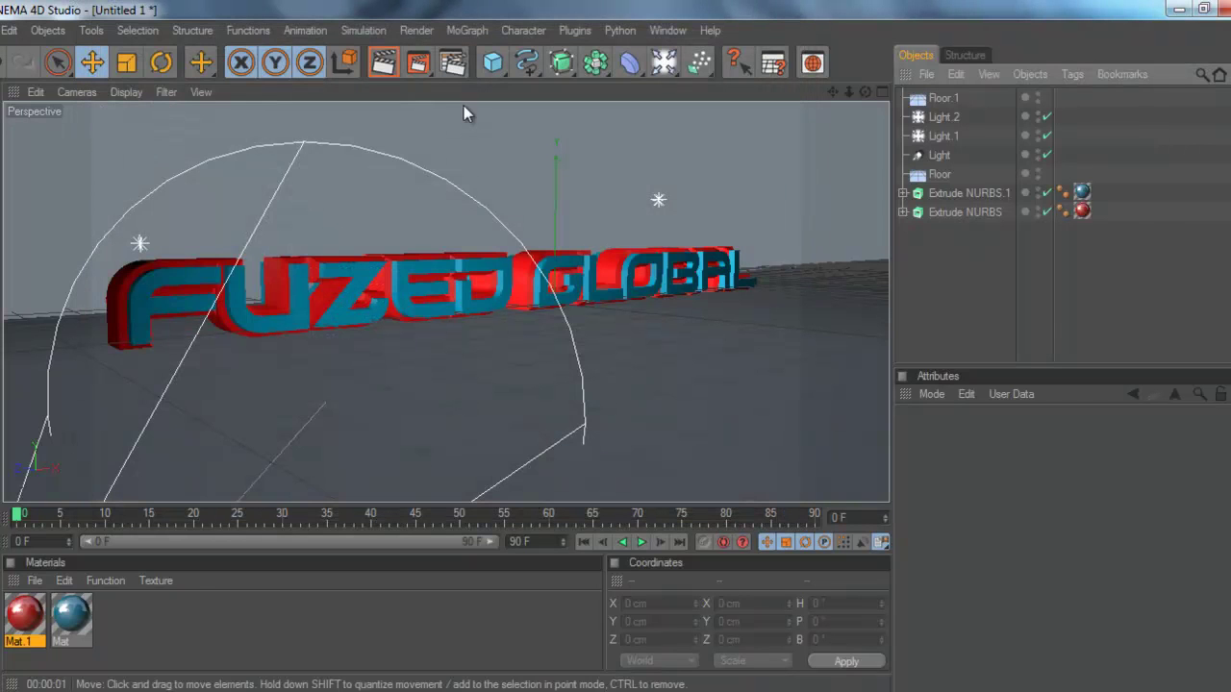
# Step: Preview the scene in the active view, render the final image to the Picture Viewer and minimize the viewer
pyautogui.click(382, 64)
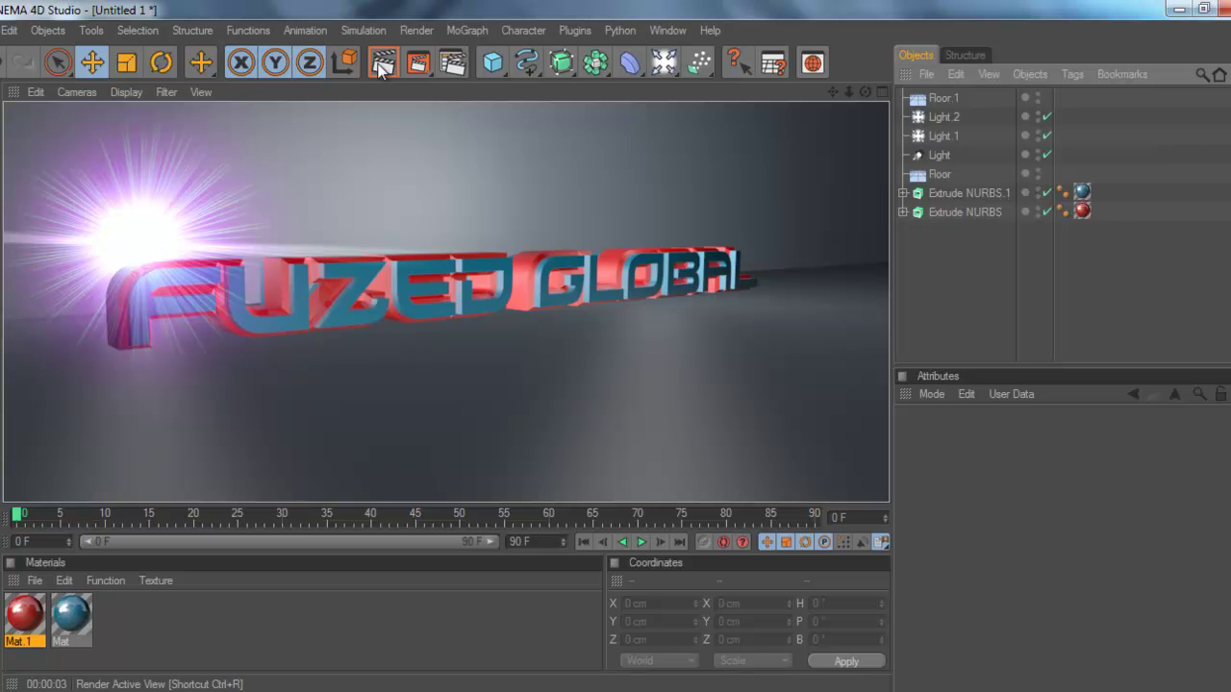
pyautogui.click(371, 338)
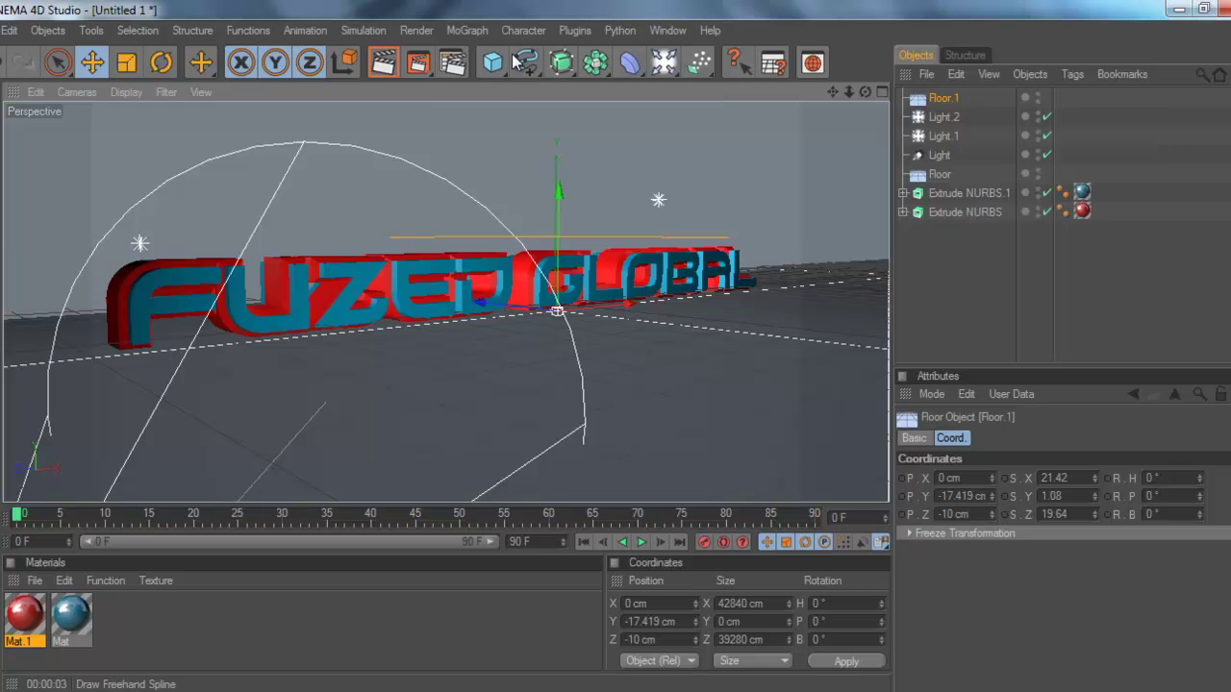
pyautogui.click(419, 63)
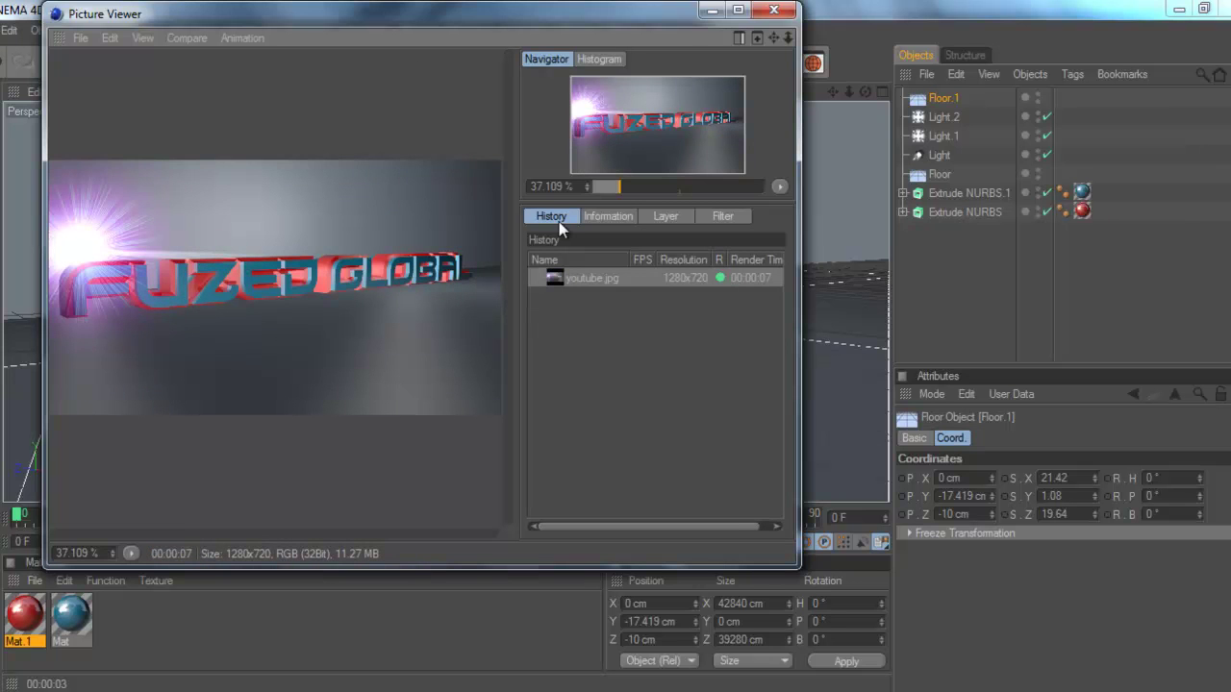
pyautogui.click(711, 12)
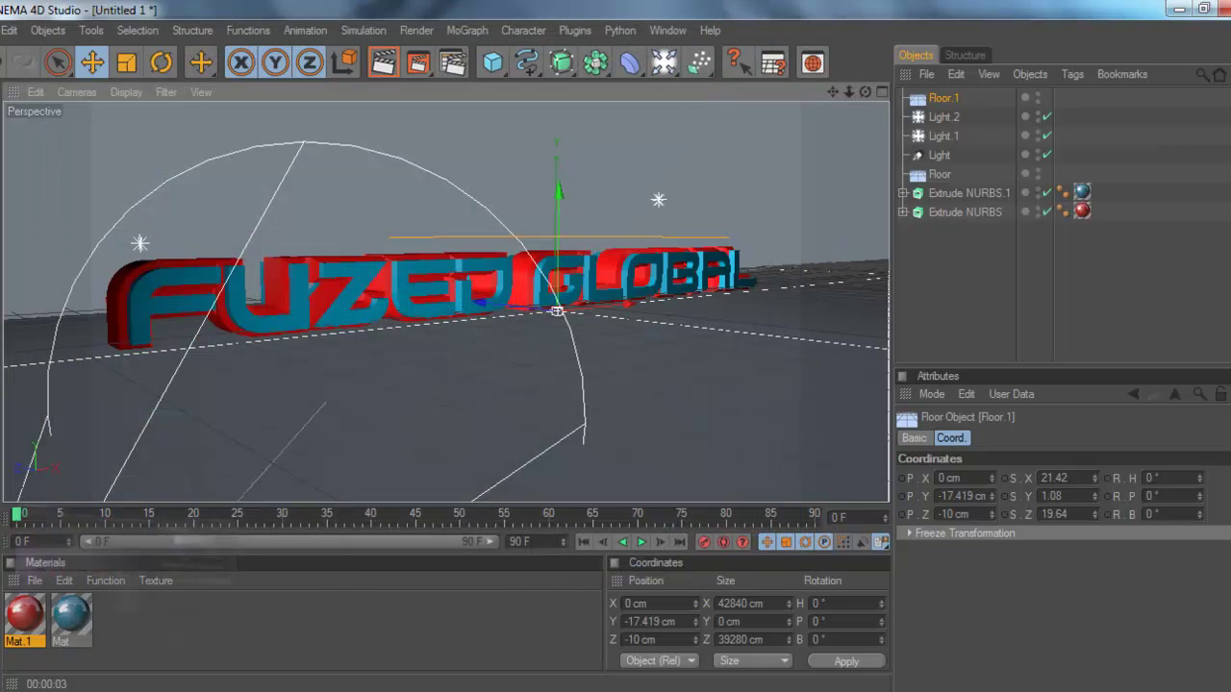
# Step: Switch to the desktop, look through the intro stuff folder and close it again
pyautogui.click(1179, 13)
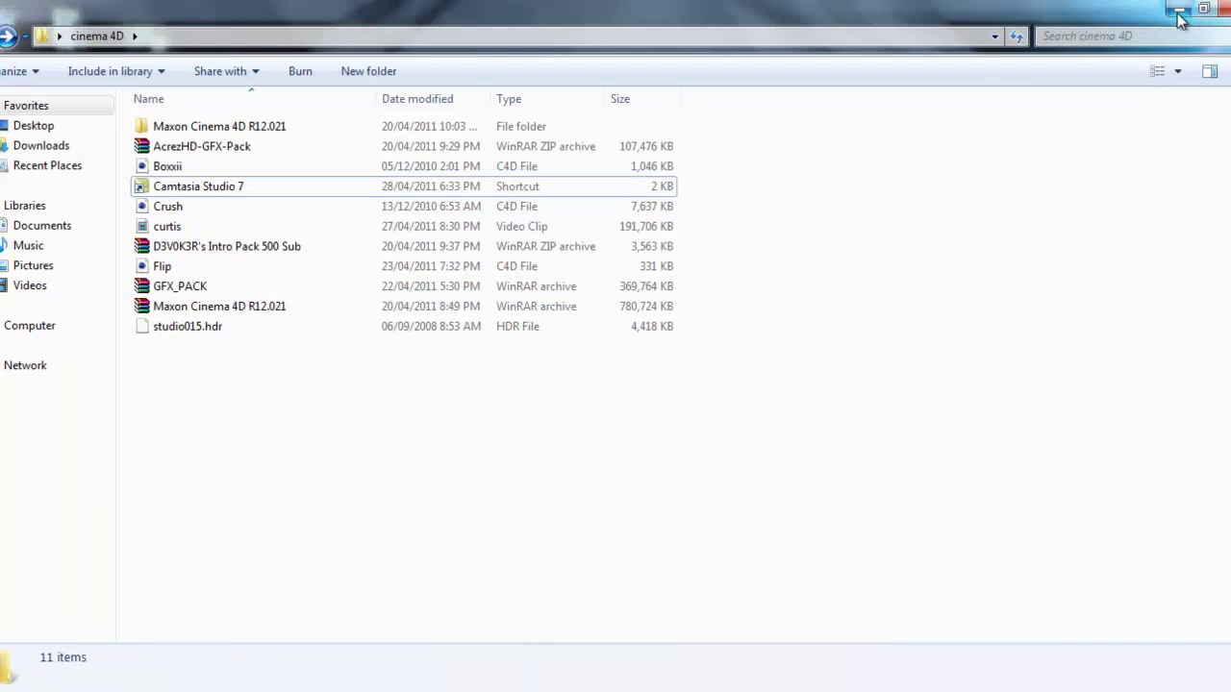
pyautogui.click(1177, 12)
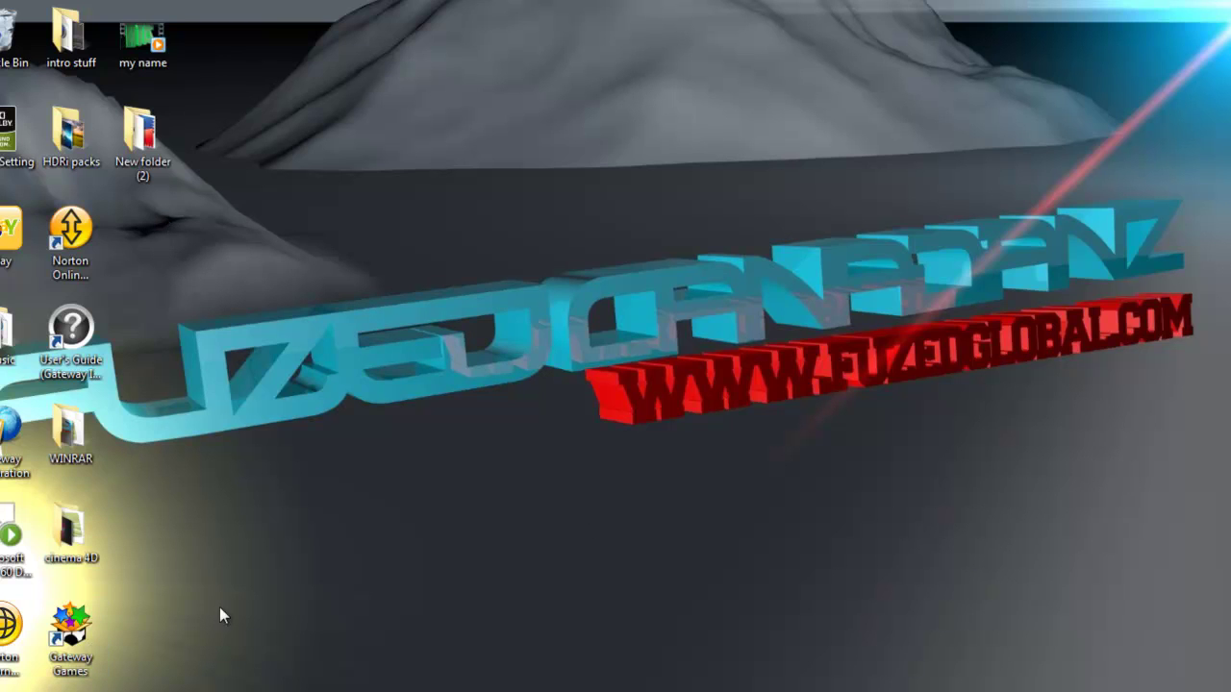
pyautogui.click(85, 38)
pyautogui.doubleClick(83, 50)
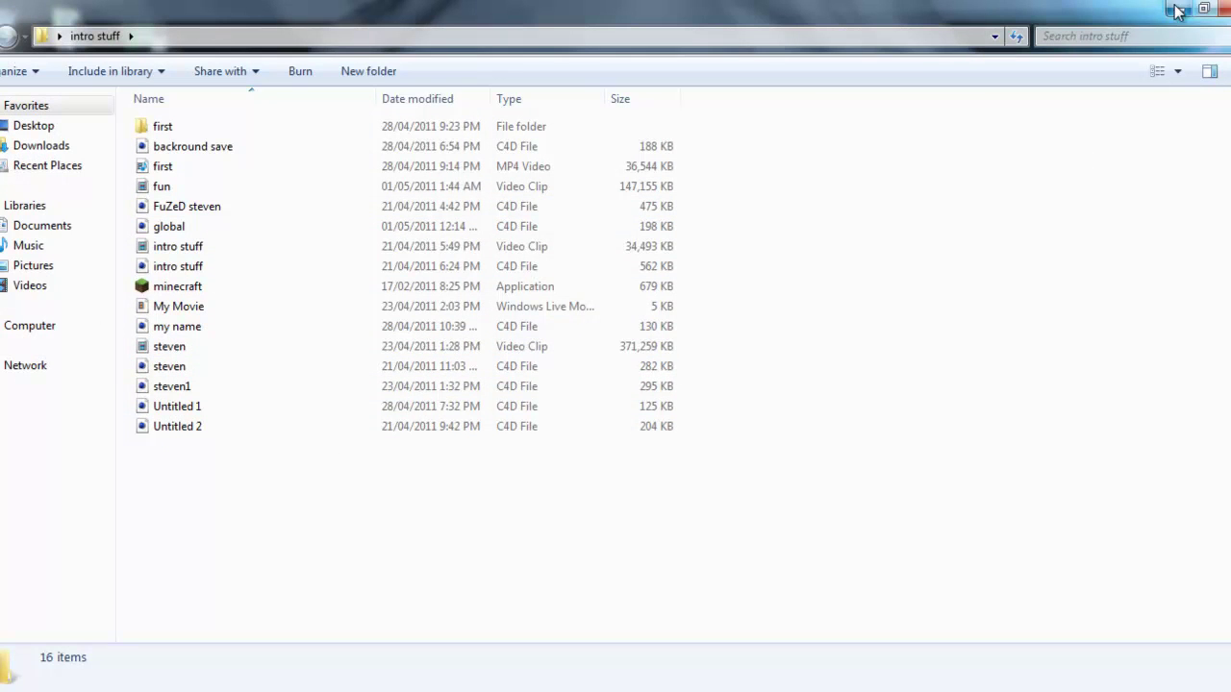
pyautogui.click(1221, 8)
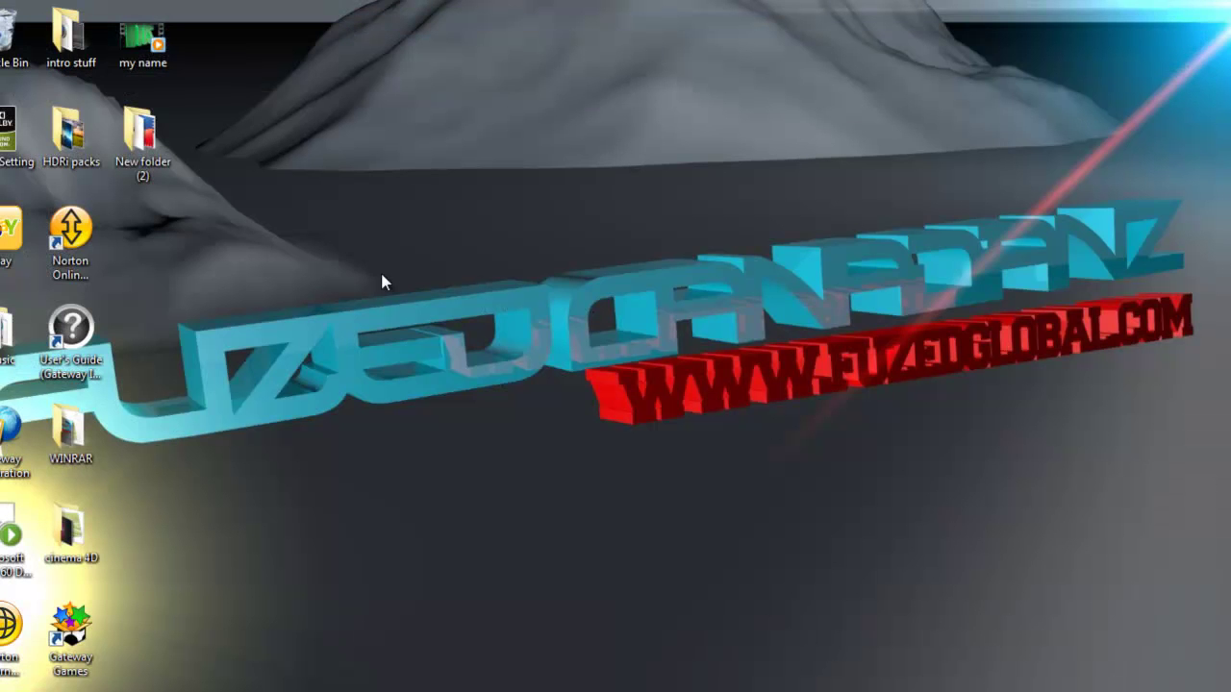